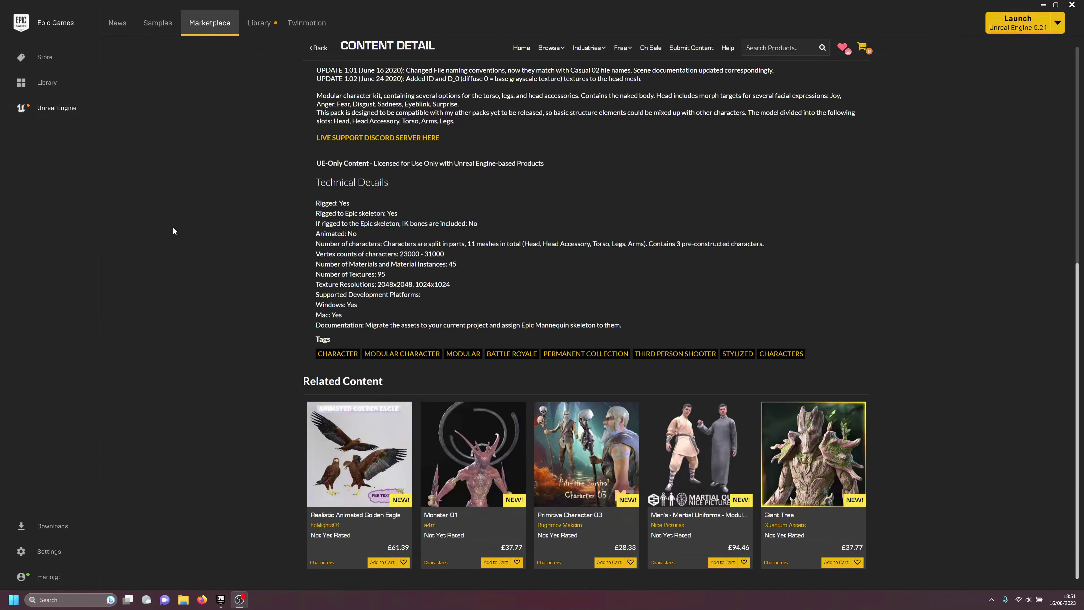
Step: Review the marketplace details of the Stylized Character Kit: Casual 01 asset, including its title and description
{"action": "scroll", "coordinate": [234, 270], "scroll_direction": "up", "scroll_amount": 5}
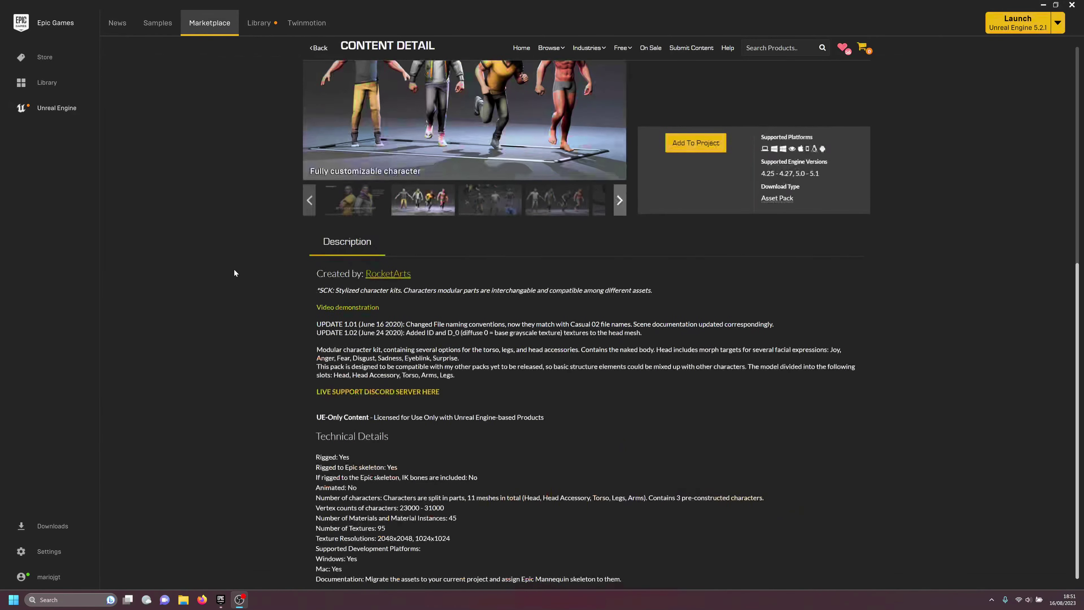
{"action": "scroll", "coordinate": [237, 271], "scroll_direction": "up", "scroll_amount": 3}
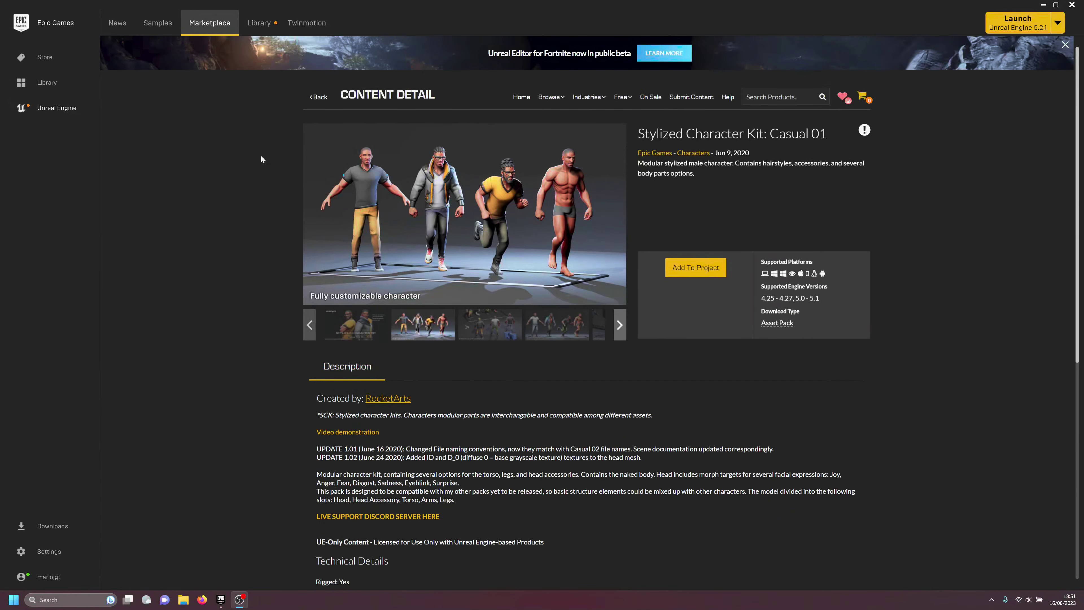
{"action": "left_click_drag", "start_coordinate": [639, 136], "coordinate": [819, 136]}
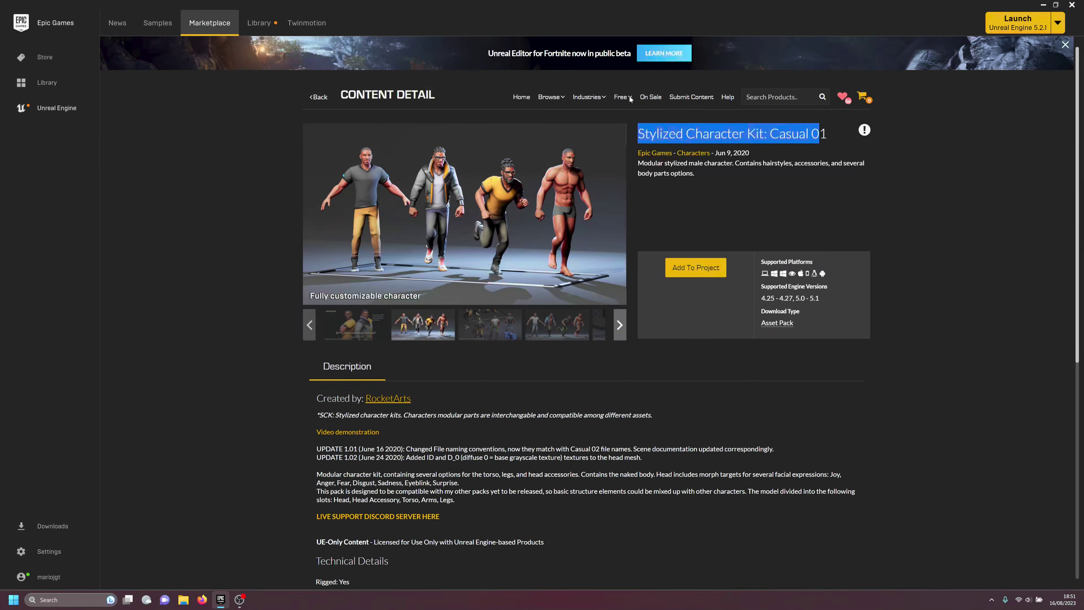
{"action": "left_click", "coordinate": [776, 198]}
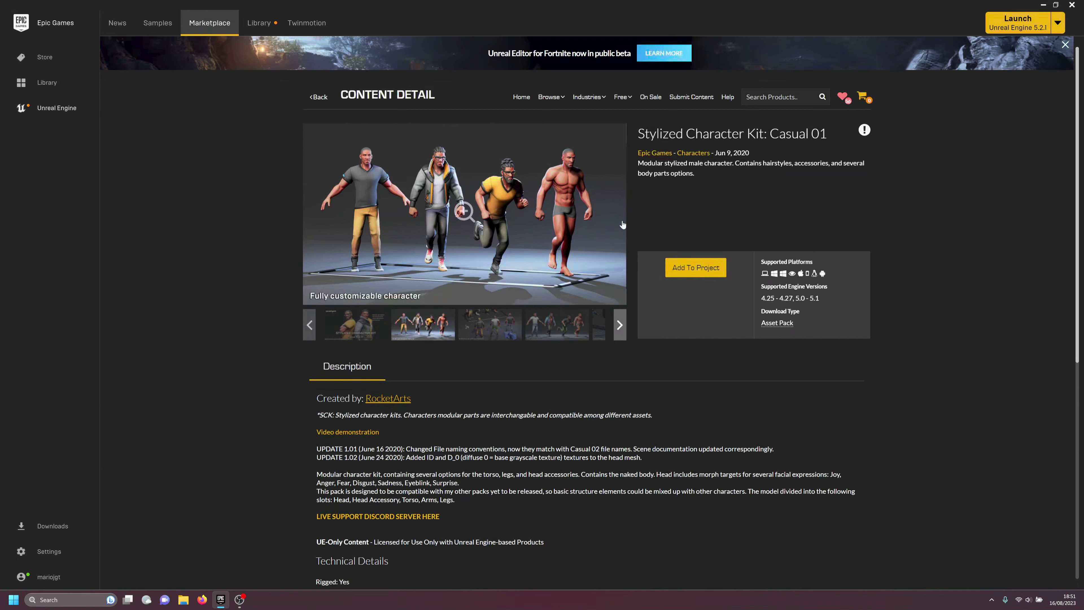
Step: Launch Unreal Engine 5.2.1 from the library and briefly play-test the third-person map in the CharacterSelection project
{"action": "left_click", "coordinate": [260, 23]}
{"action": "left_click", "coordinate": [185, 109]}
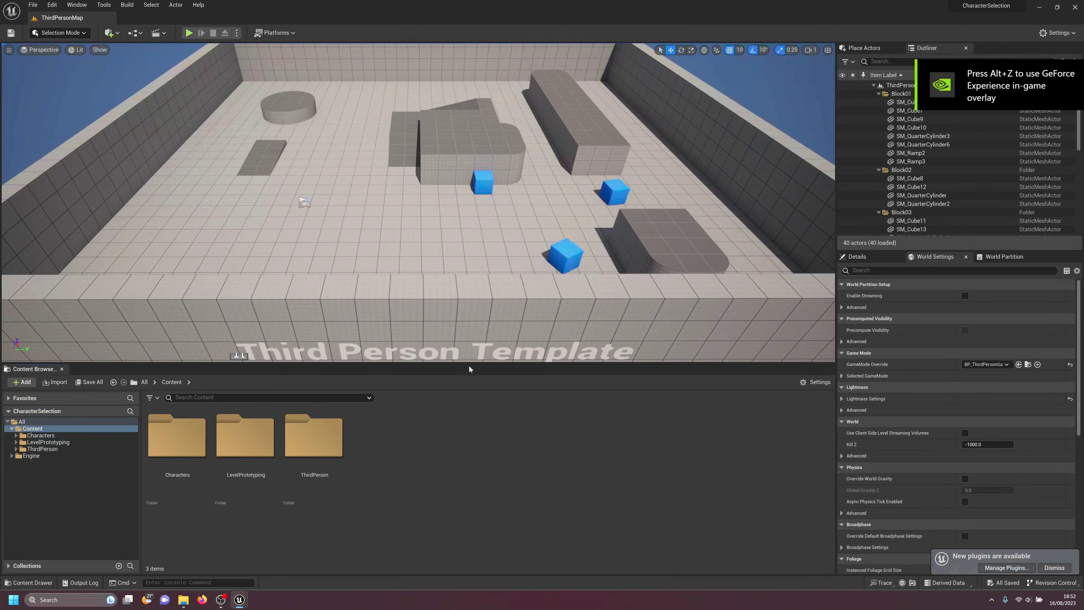
{"action": "left_click", "coordinate": [188, 33]}
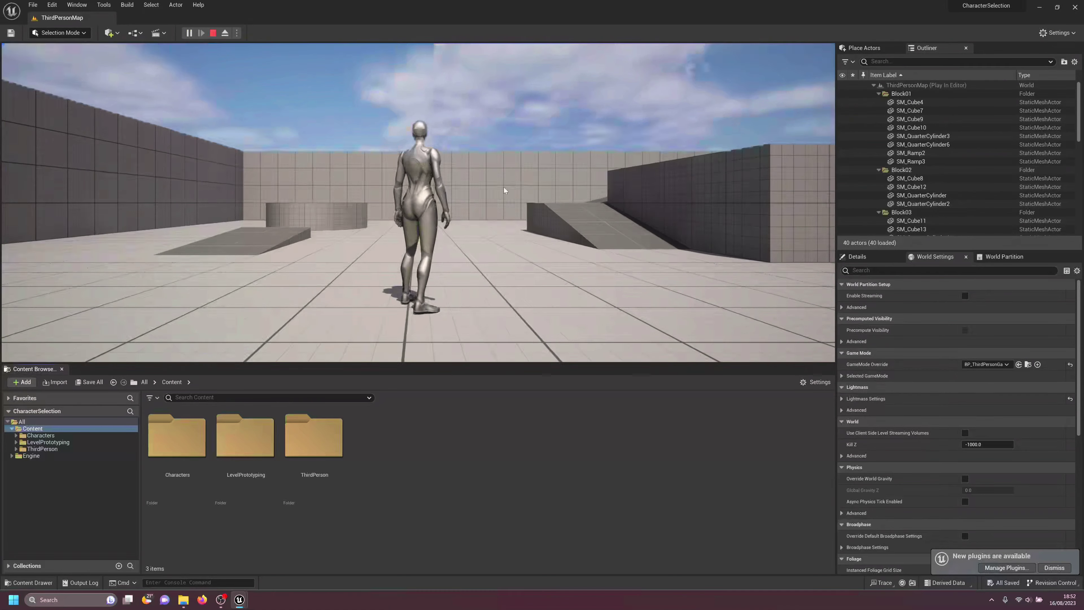
{"action": "key", "text": "Escape"}
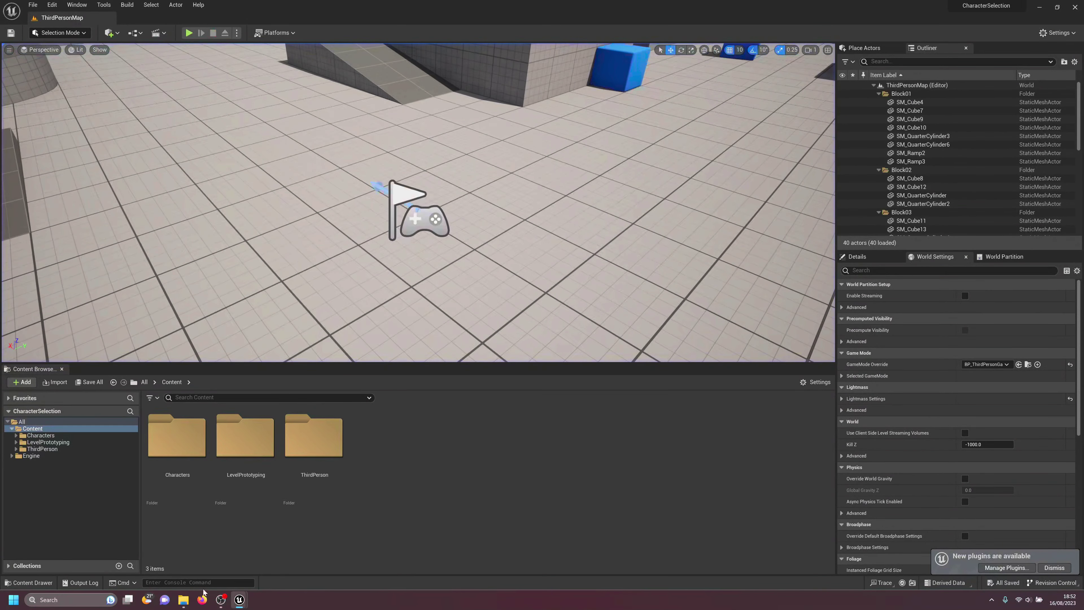
Step: Switch back to the Epic Games Launcher and search the library's vault for "casual"
{"action": "mouse_move", "coordinate": [242, 600]}
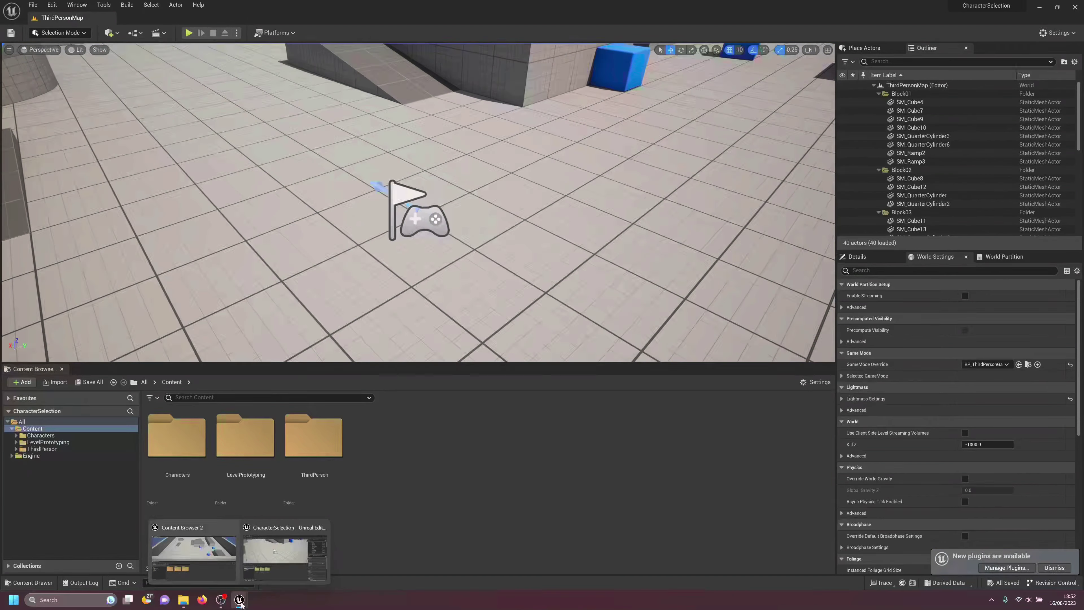
{"action": "left_click", "coordinate": [991, 600]}
{"action": "left_click", "coordinate": [1027, 541]}
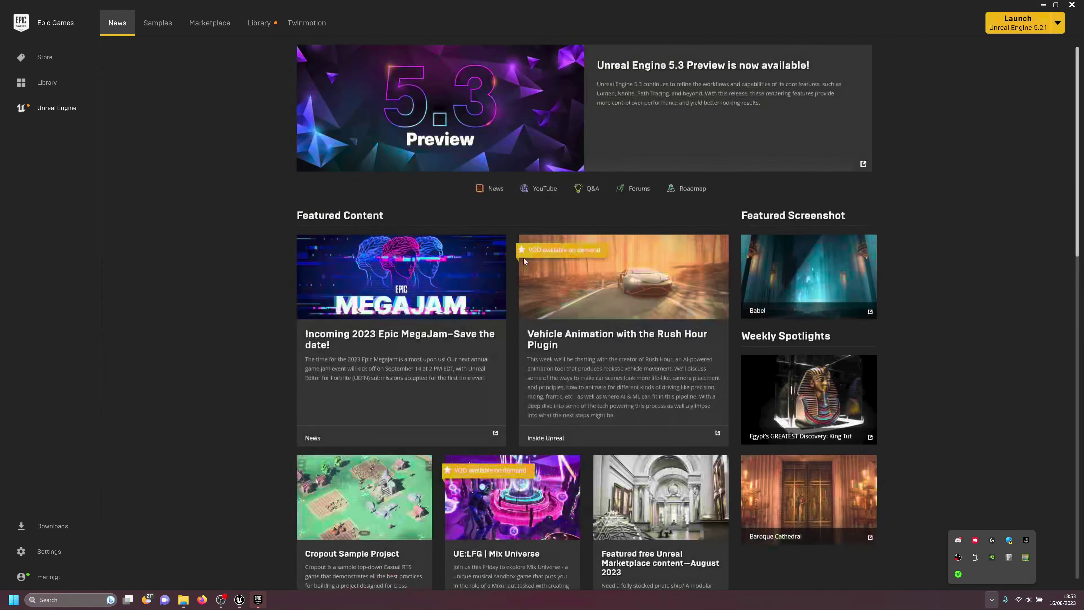
{"action": "left_click", "coordinate": [248, 33]}
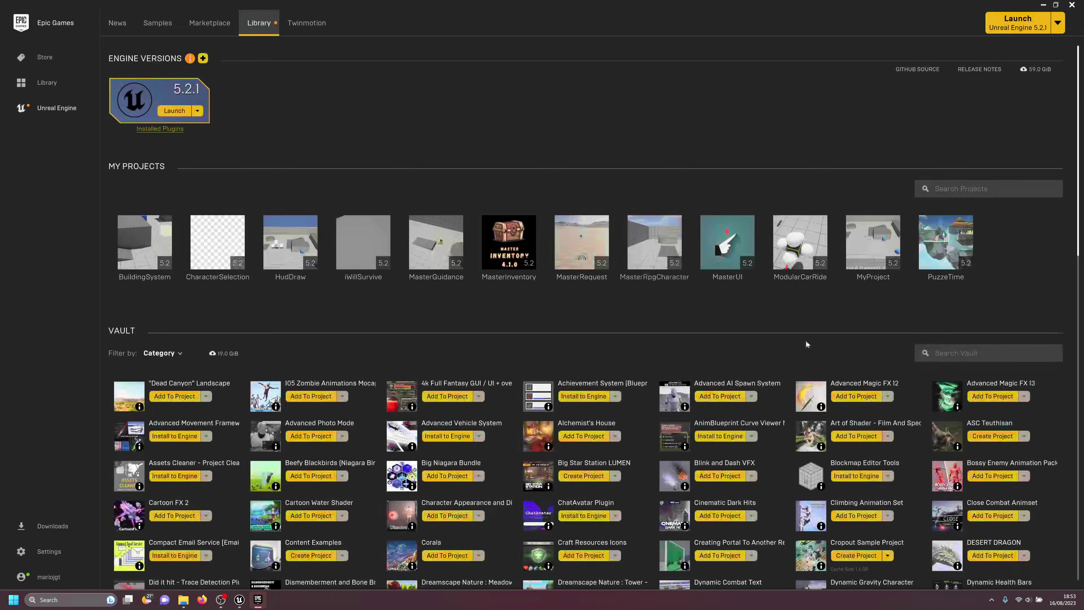
{"action": "left_click", "coordinate": [945, 345]}
{"action": "type", "text": "casual"}
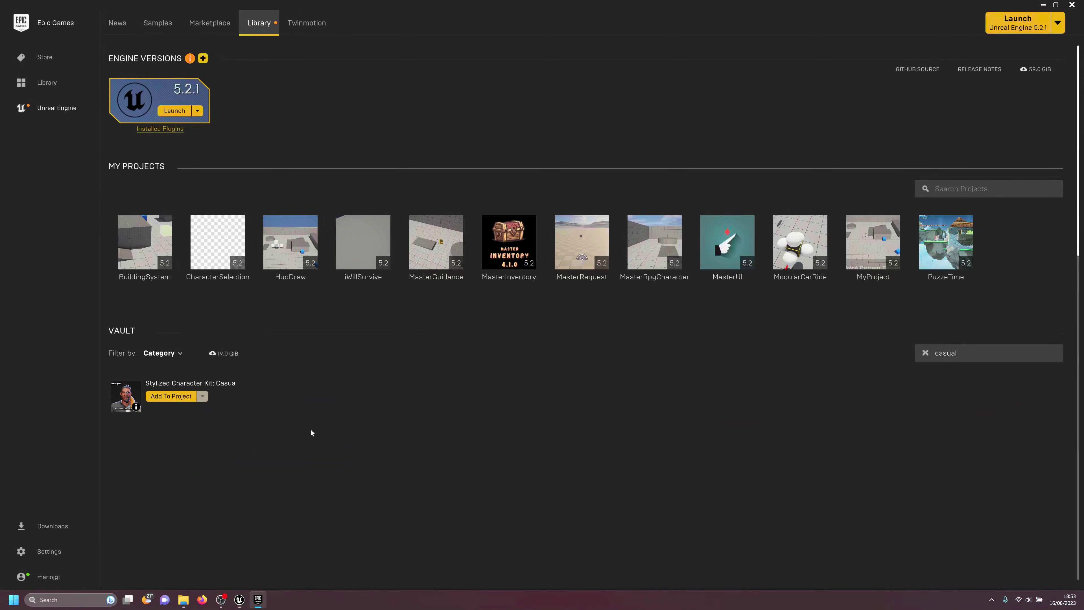
Step: Add the Stylized Character Kit: Casual asset to the CharacterSelection project, showing all projects and selecting an alternative compatible engine version
{"action": "left_click", "coordinate": [170, 397]}
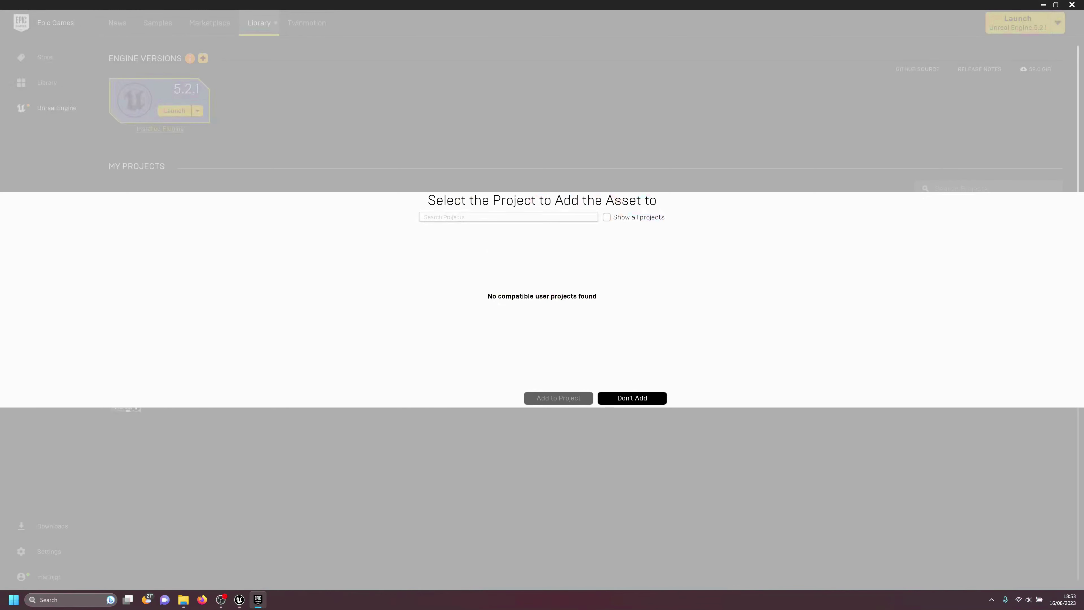
{"action": "left_click", "coordinate": [607, 217]}
{"action": "scroll", "coordinate": [508, 278], "scroll_direction": "down", "scroll_amount": 6}
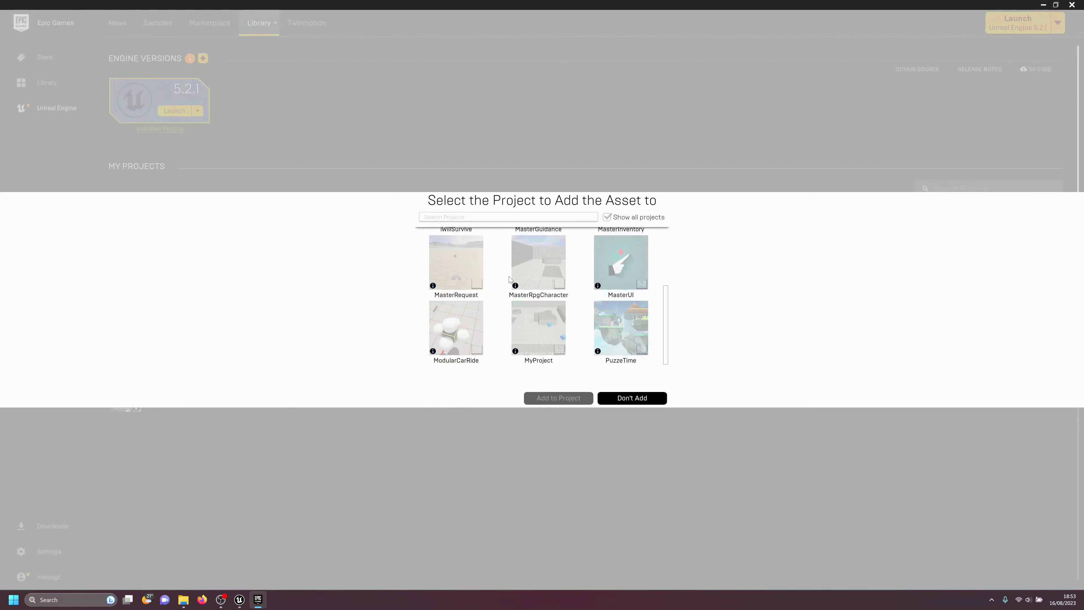
{"action": "scroll", "coordinate": [504, 256], "scroll_direction": "up", "scroll_amount": 3}
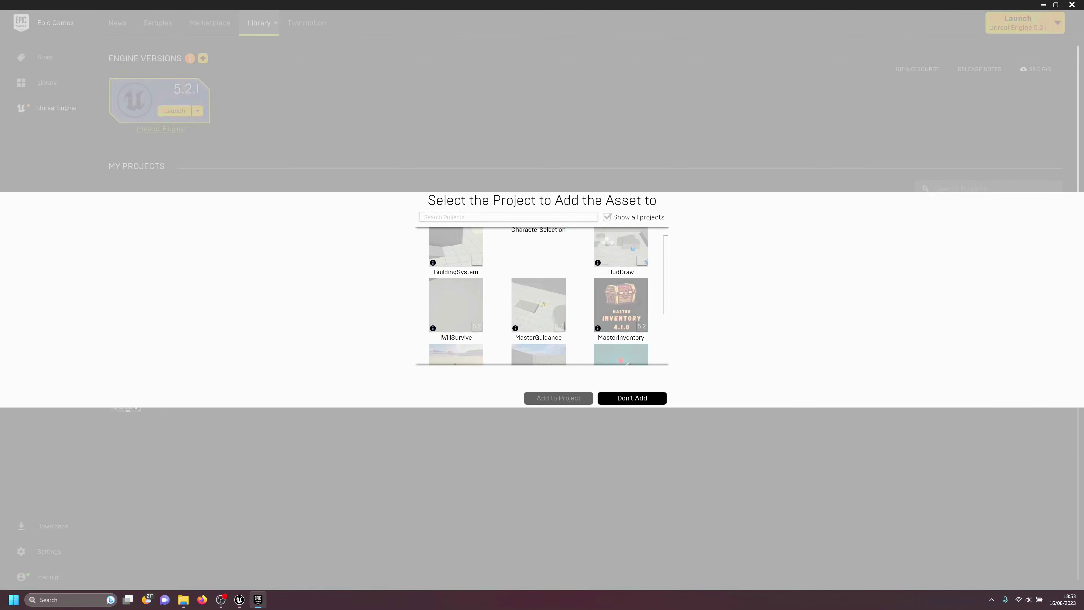
{"action": "scroll", "coordinate": [515, 262], "scroll_direction": "up", "scroll_amount": 1}
{"action": "left_click", "coordinate": [549, 250]}
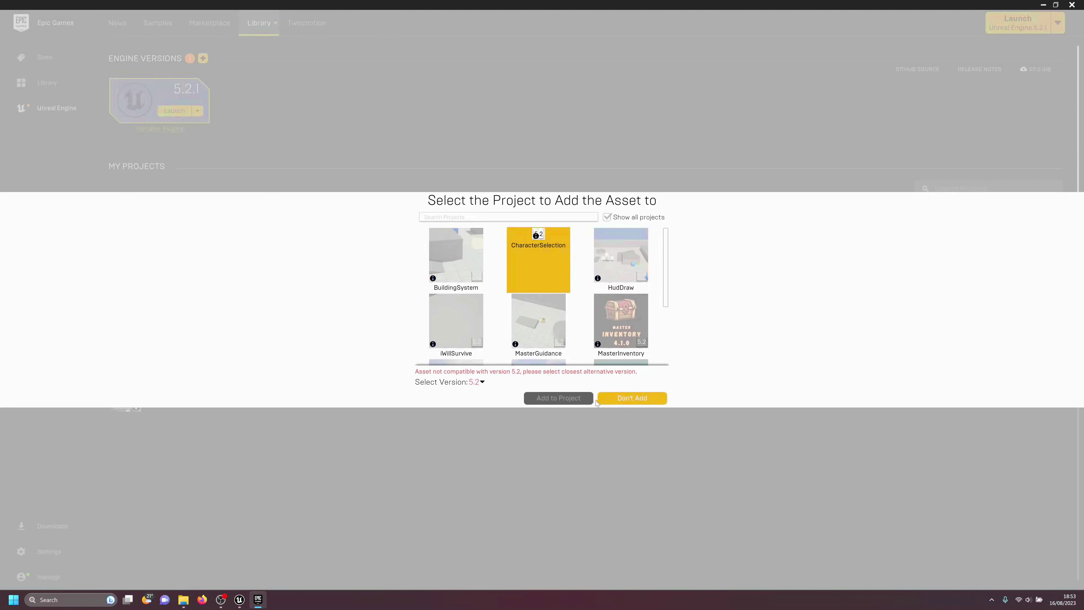
{"action": "left_click", "coordinate": [480, 382]}
{"action": "left_click", "coordinate": [483, 447]}
{"action": "left_click", "coordinate": [562, 397]}
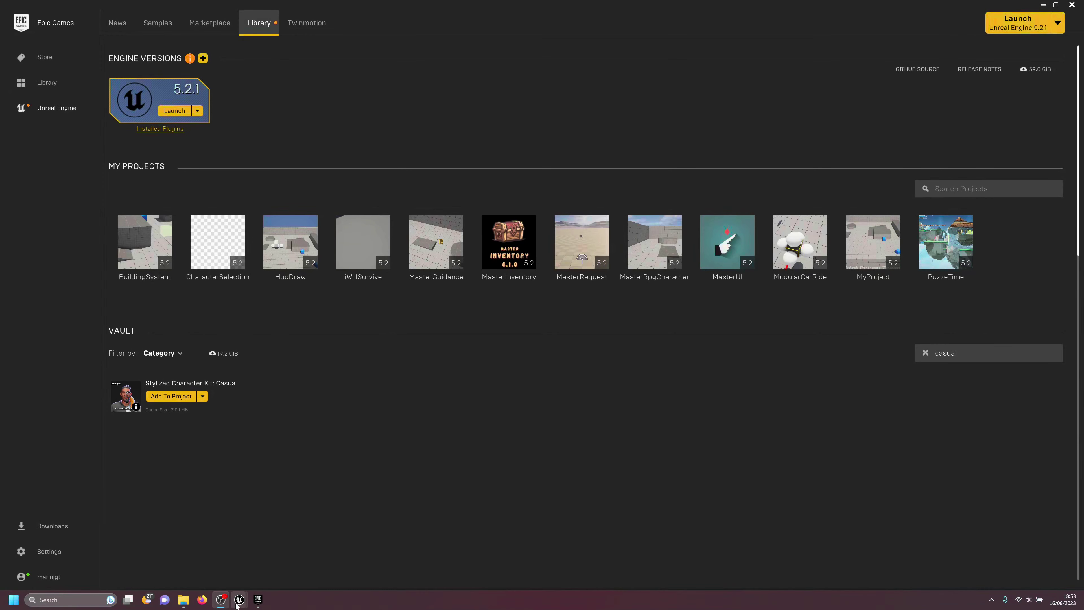
Step: Switch to the Unreal Editor and inspect the Blueprints folder and the Mannequin character meshes inside SCK_Casual01
{"action": "mouse_move", "coordinate": [239, 600]}
{"action": "left_click", "coordinate": [315, 551]}
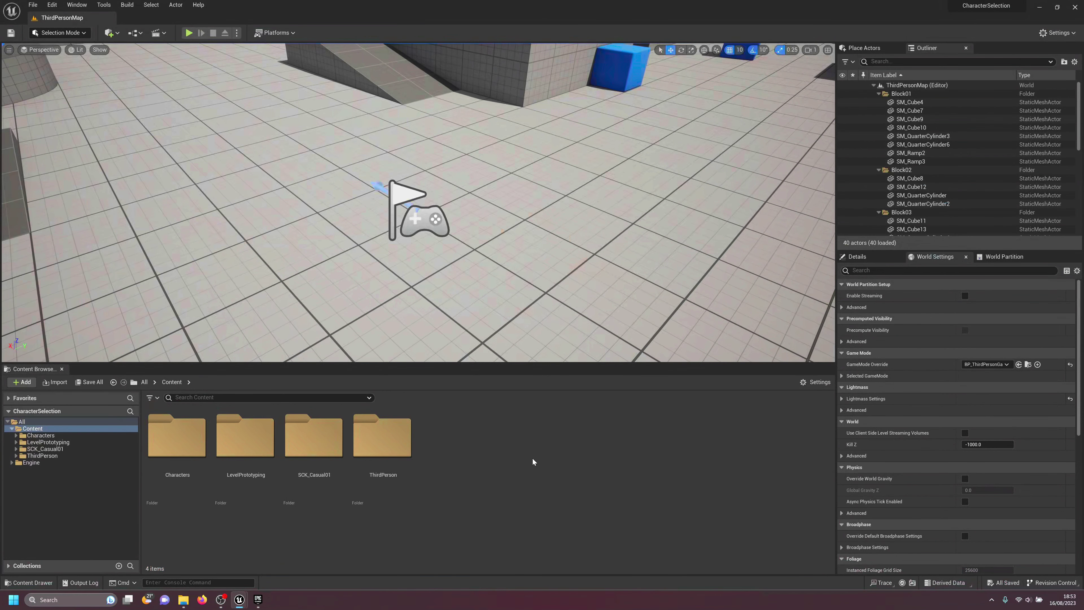
{"action": "double_click", "coordinate": [330, 433]}
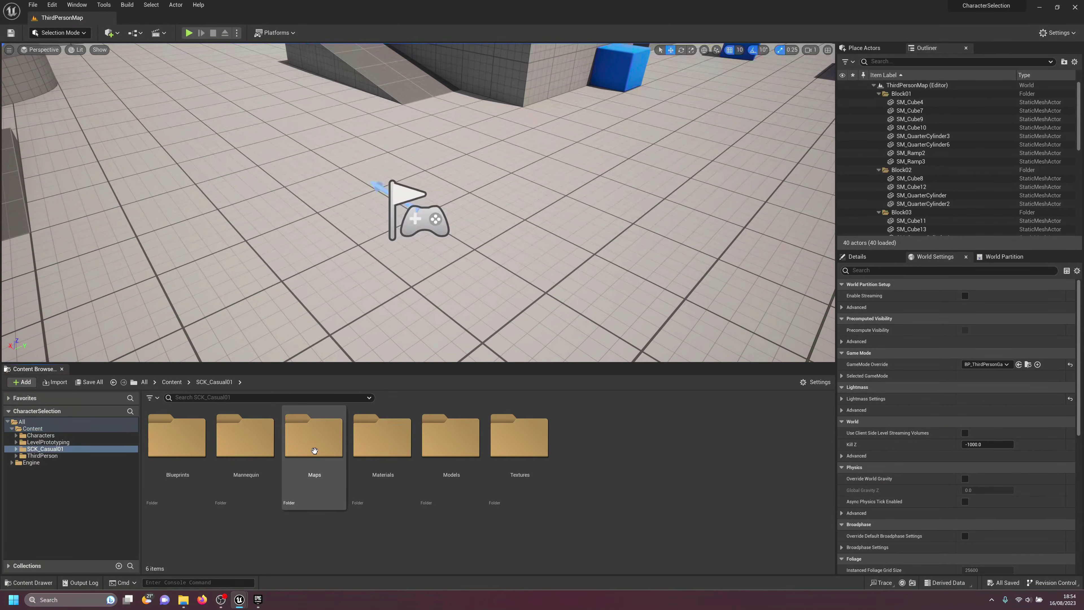
{"action": "double_click", "coordinate": [179, 460]}
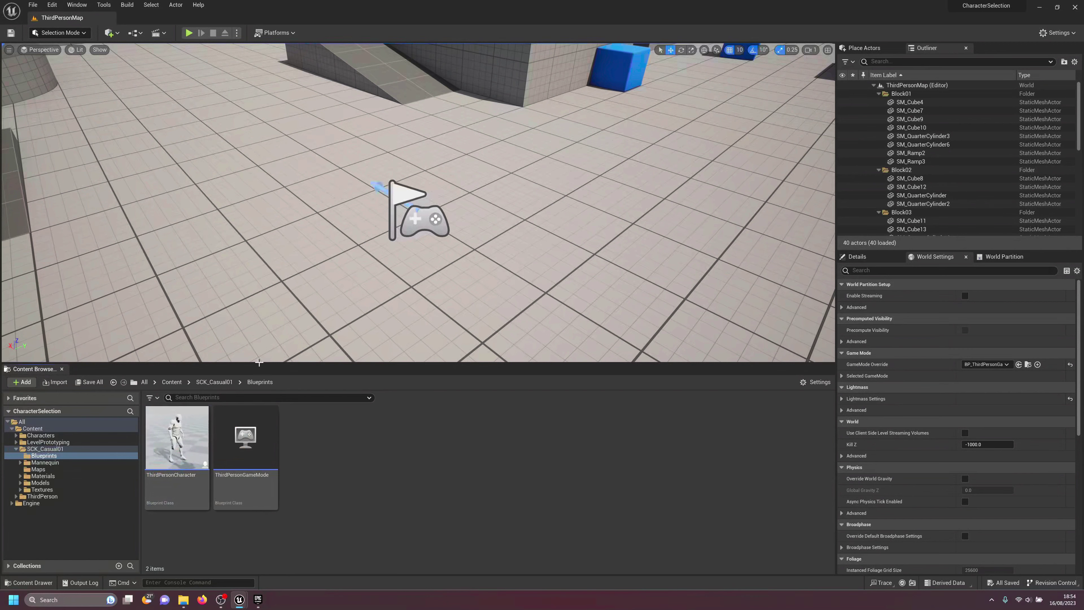
{"action": "left_click", "coordinate": [212, 384]}
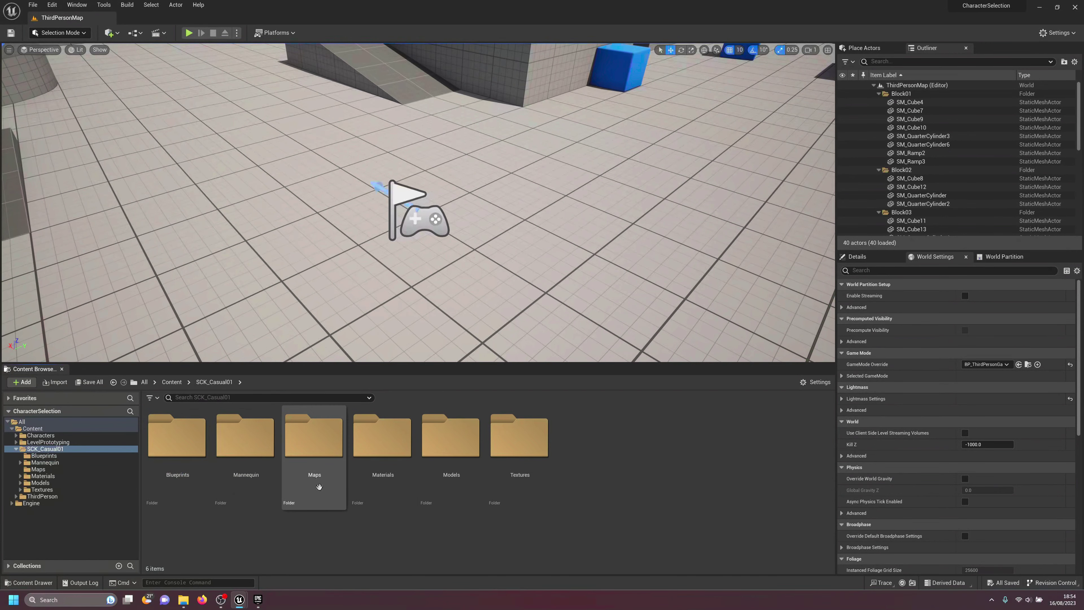
{"action": "double_click", "coordinate": [242, 455]}
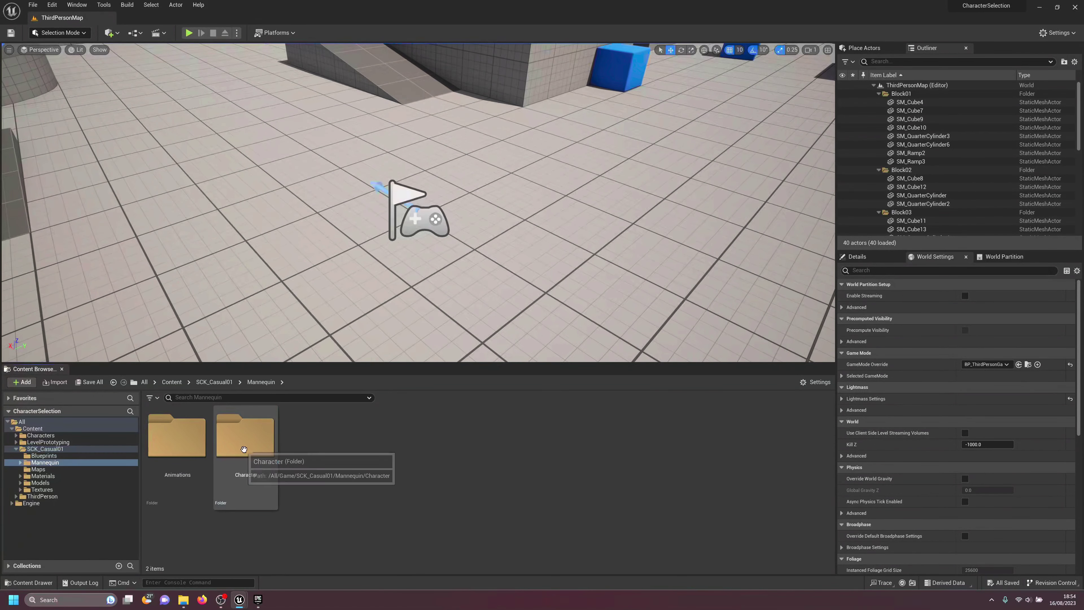
{"action": "double_click", "coordinate": [239, 456]}
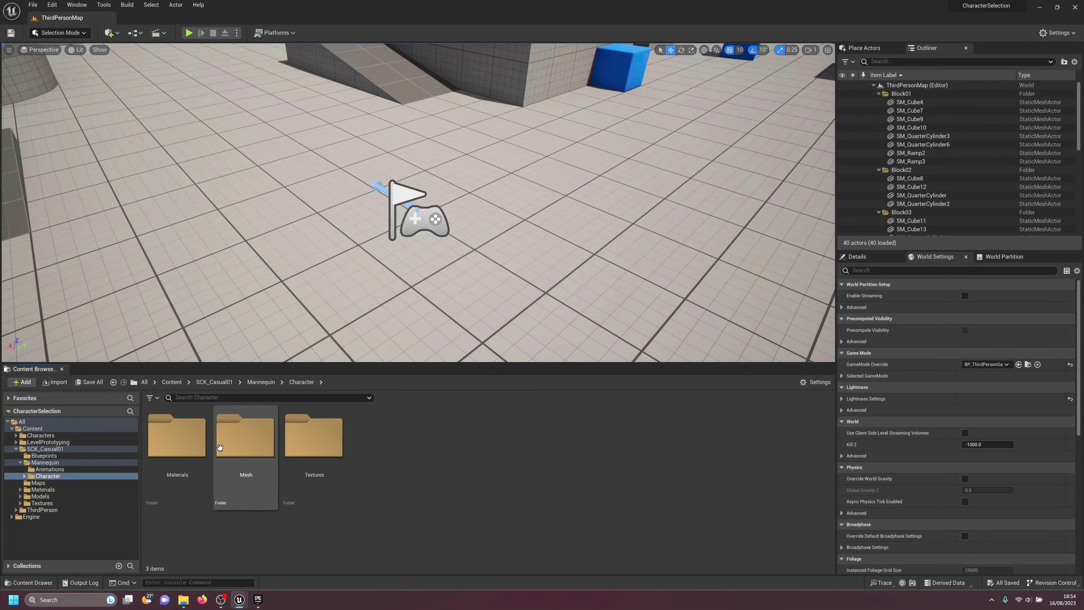
{"action": "double_click", "coordinate": [229, 447]}
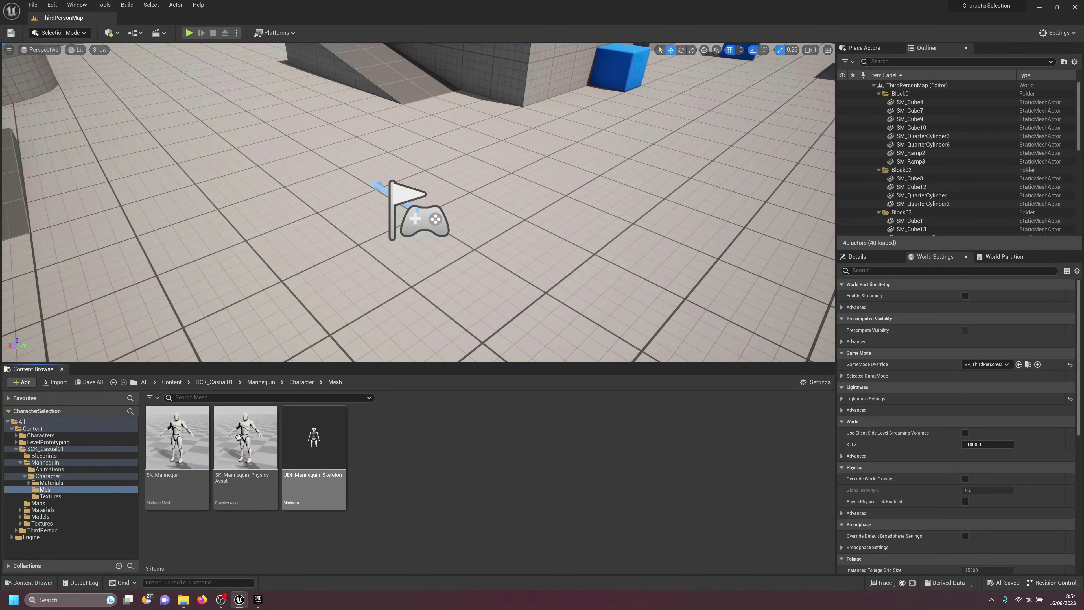
Step: Inspect the modular character meshes in the Models folder of SCK_Casual01
{"action": "left_click", "coordinate": [218, 383]}
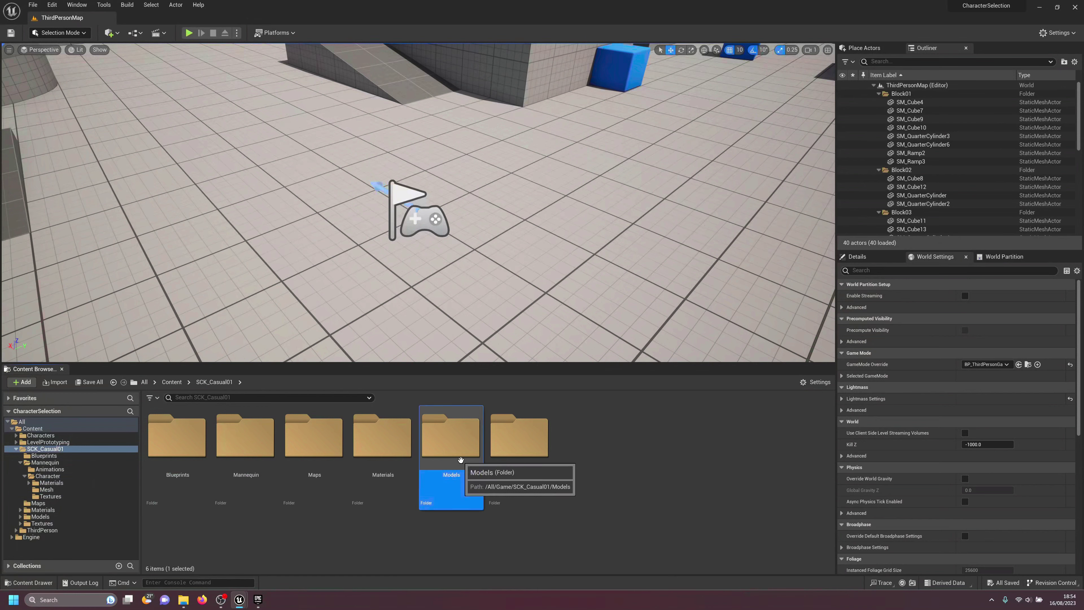
{"action": "double_click", "coordinate": [455, 455]}
{"action": "scroll", "coordinate": [341, 470], "scroll_direction": "down", "scroll_amount": 2}
{"action": "scroll", "coordinate": [491, 510], "scroll_direction": "up", "scroll_amount": 2}
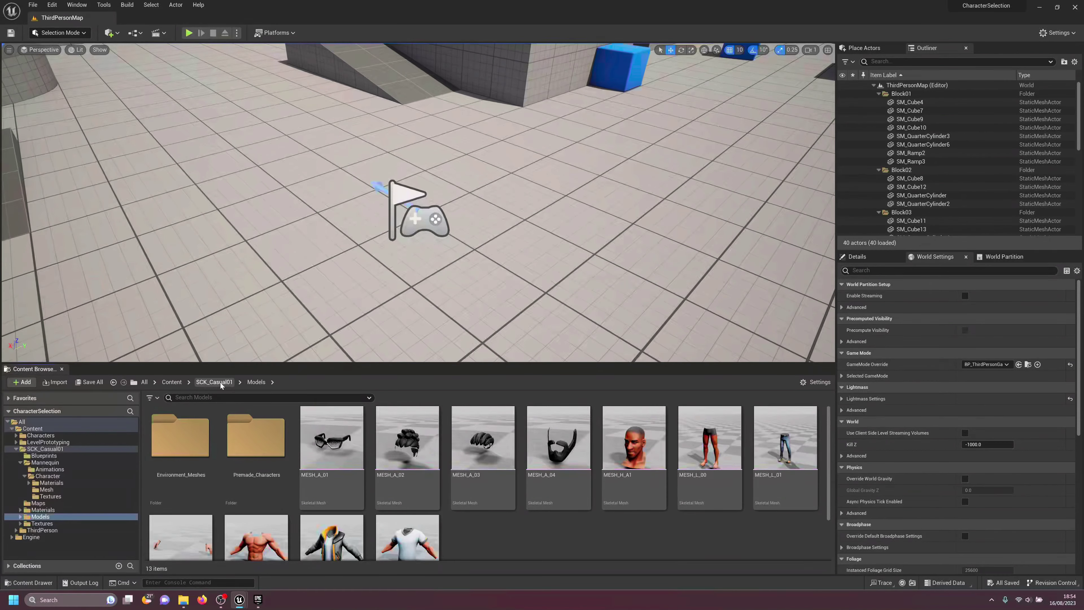
Step: Create a new folder named _Main in the project's root Content folder
{"action": "left_click", "coordinate": [172, 382]}
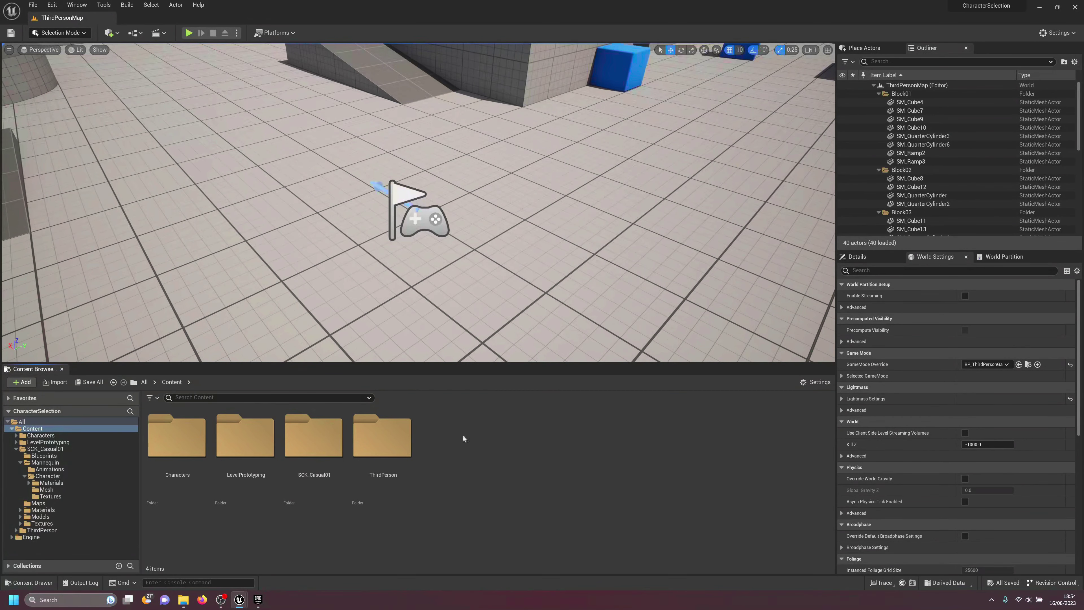
{"action": "left_click", "coordinate": [394, 445]}
{"action": "right_click", "coordinate": [485, 447]}
{"action": "left_click", "coordinate": [521, 181]}
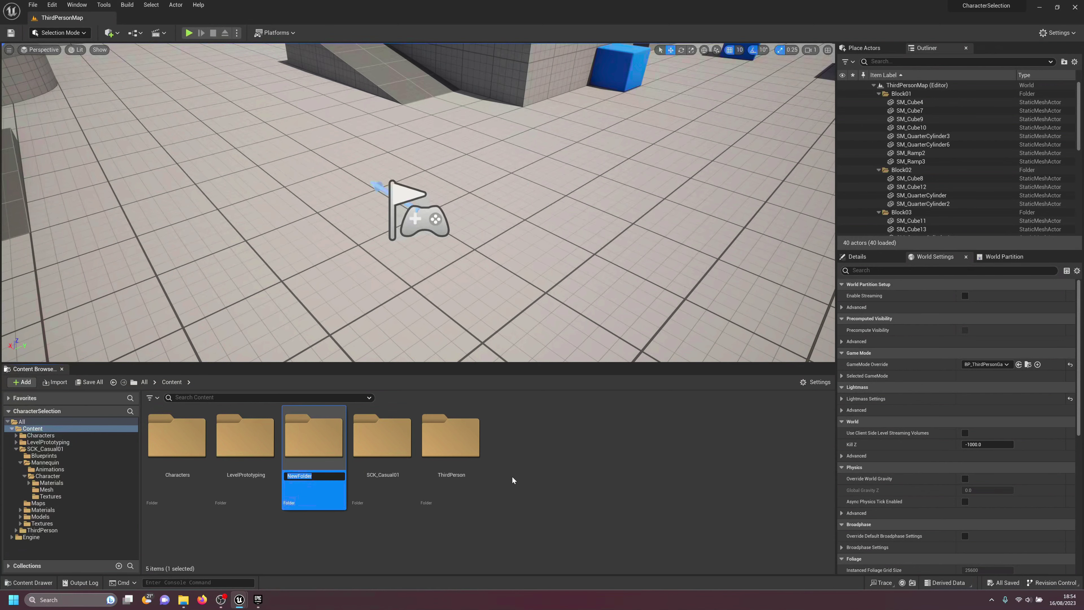
{"action": "type", "text": "_Main"}
{"action": "key", "text": "Return"}
Step: Create a subfolder named Player inside the _Main folder
{"action": "double_click", "coordinate": [174, 451]}
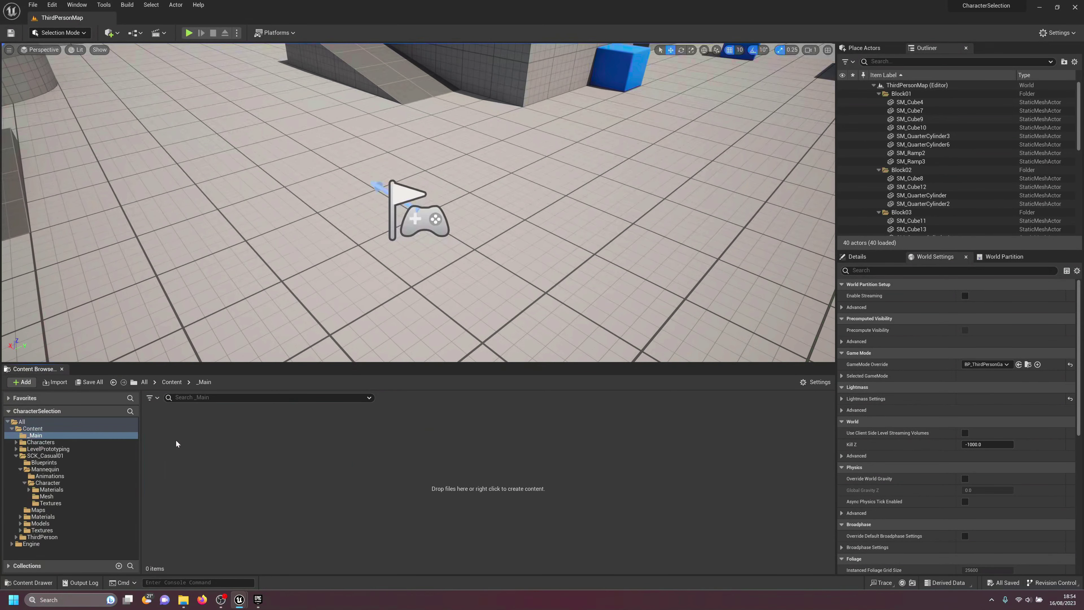
{"action": "right_click", "coordinate": [231, 449]}
{"action": "left_click", "coordinate": [305, 179]}
{"action": "type", "text": "Player"}
{"action": "key", "text": "Return"}
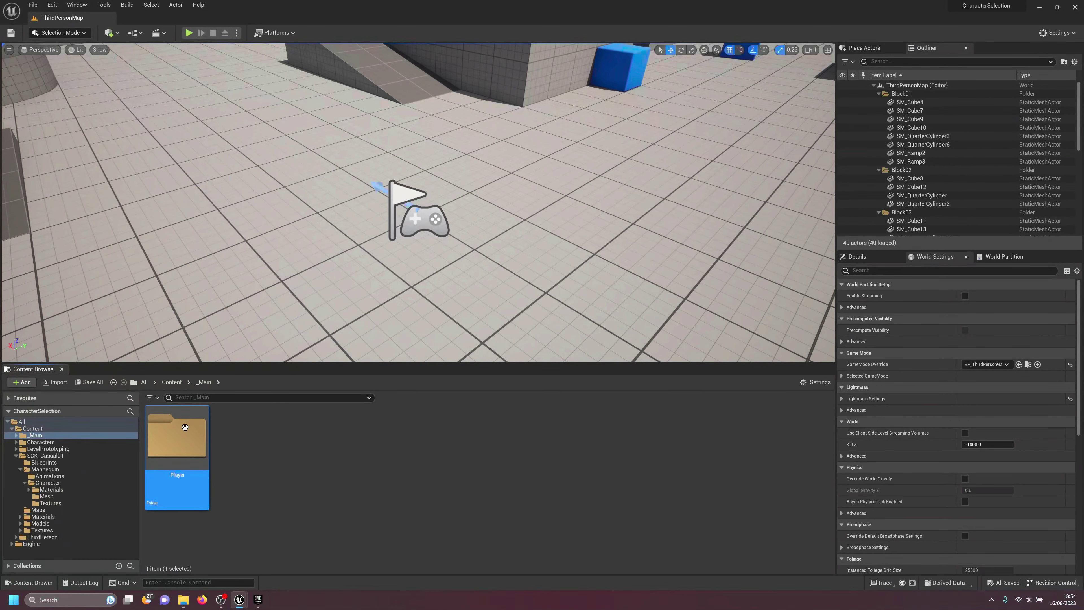
Step: Create a Player Controller blueprint named BP_CharacterSelectionController in the Player folder, and return to the Content folder
{"action": "double_click", "coordinate": [185, 427]}
{"action": "right_click", "coordinate": [359, 455]}
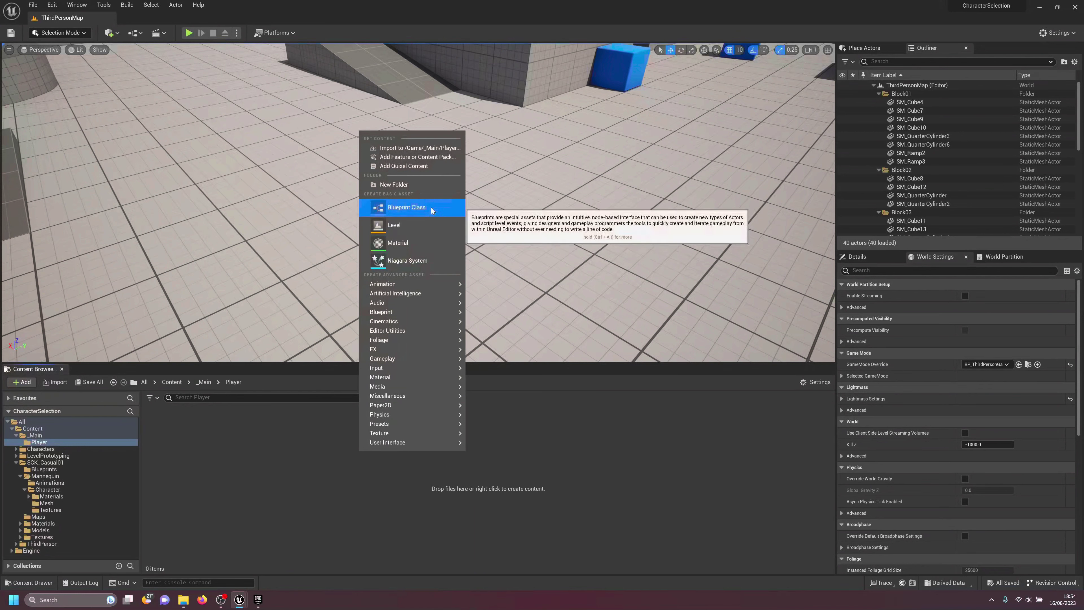
{"action": "left_click", "coordinate": [395, 207]}
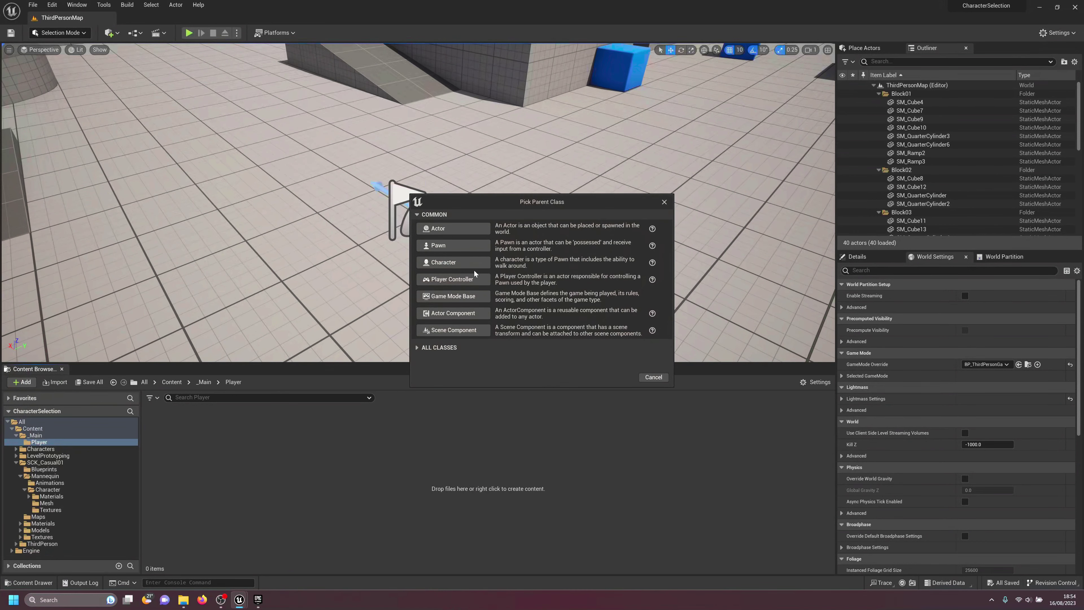
{"action": "left_click", "coordinate": [457, 282]}
{"action": "type", "text": "BP_Char"}
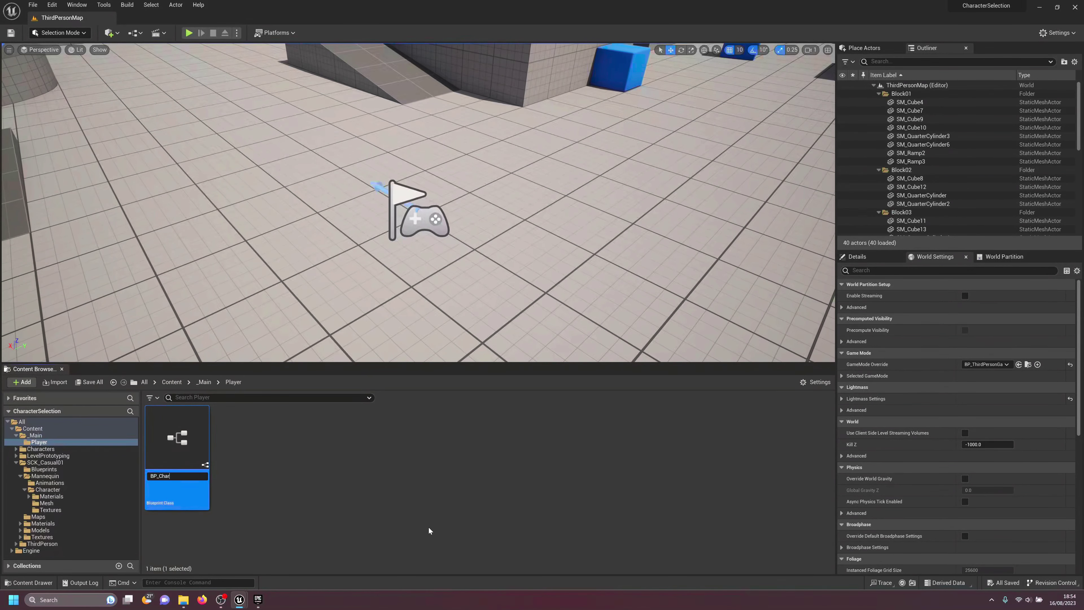
{"action": "type", "text": "acterSelectionController"}
{"action": "key", "text": "Return"}
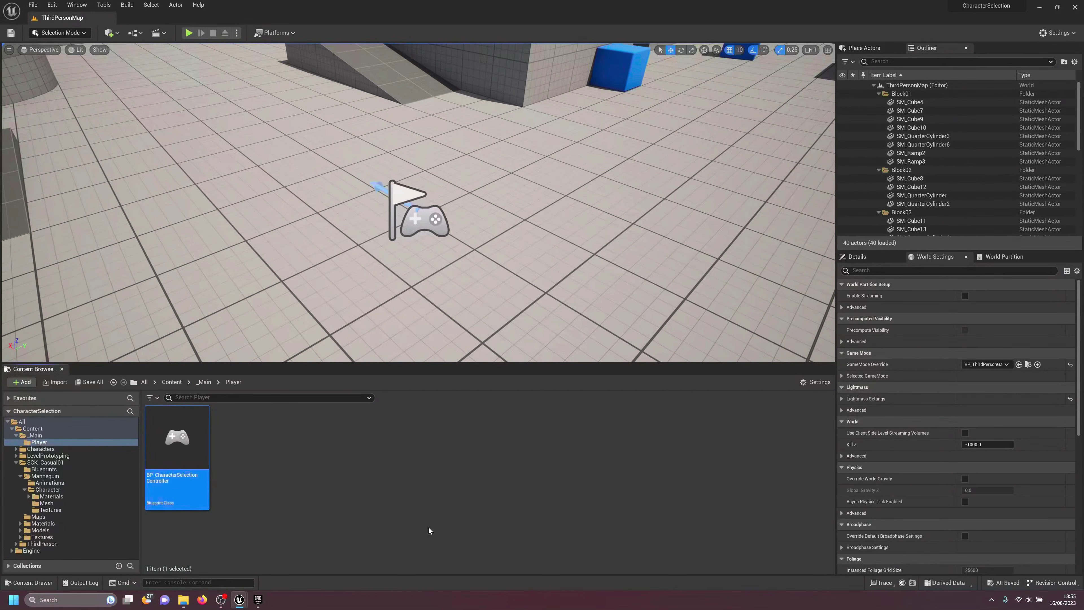
{"action": "left_click", "coordinate": [285, 464]}
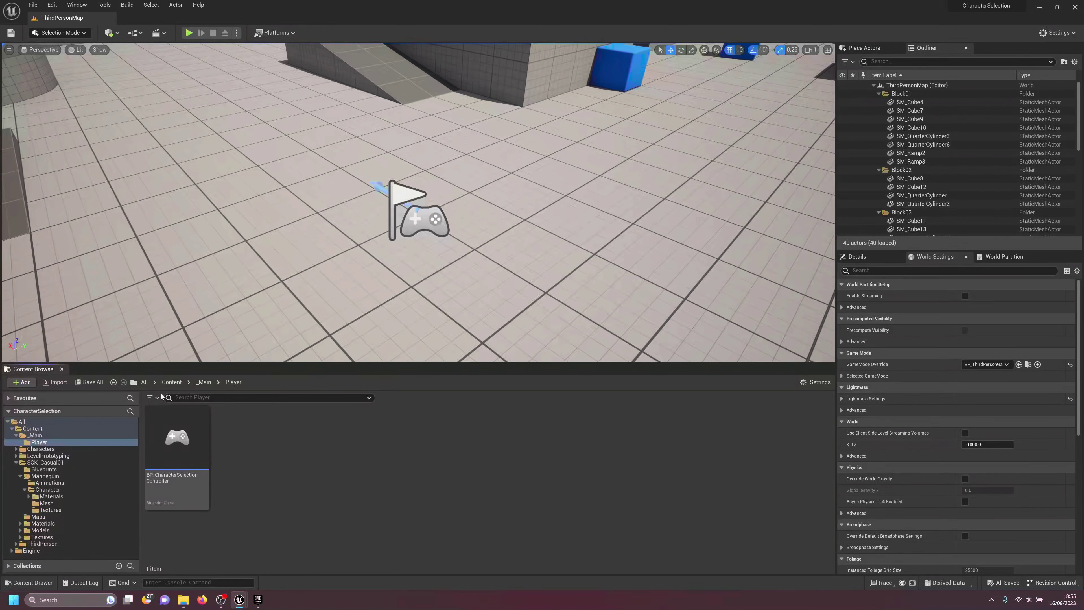
{"action": "left_click", "coordinate": [172, 382]}
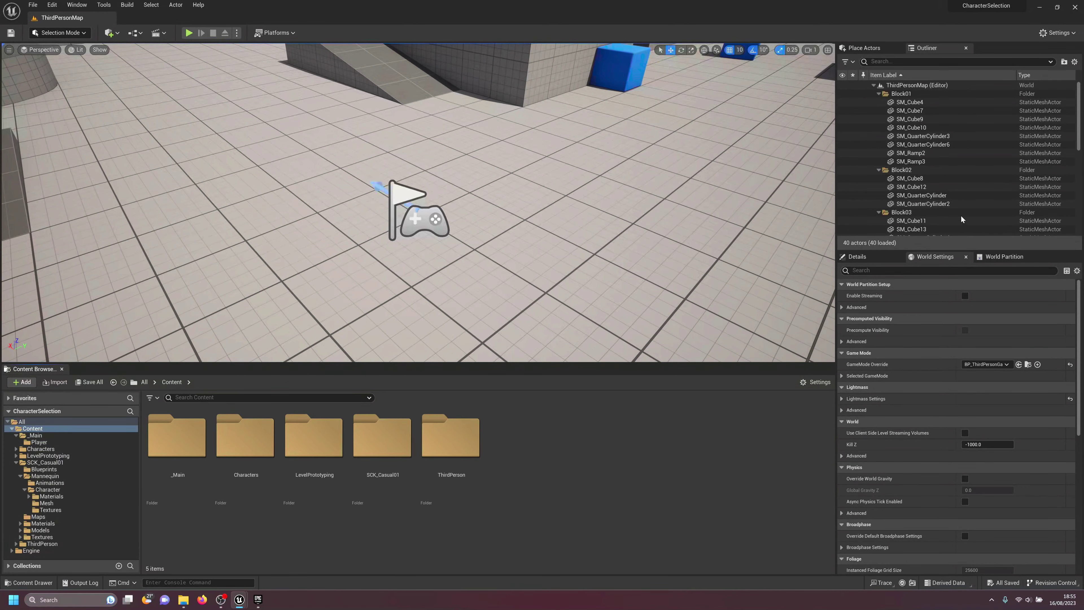
Step: Duplicate the BP_ThirdPersonCharacter blueprint located in the same folder as the level's current game mode
{"action": "left_click", "coordinate": [861, 258]}
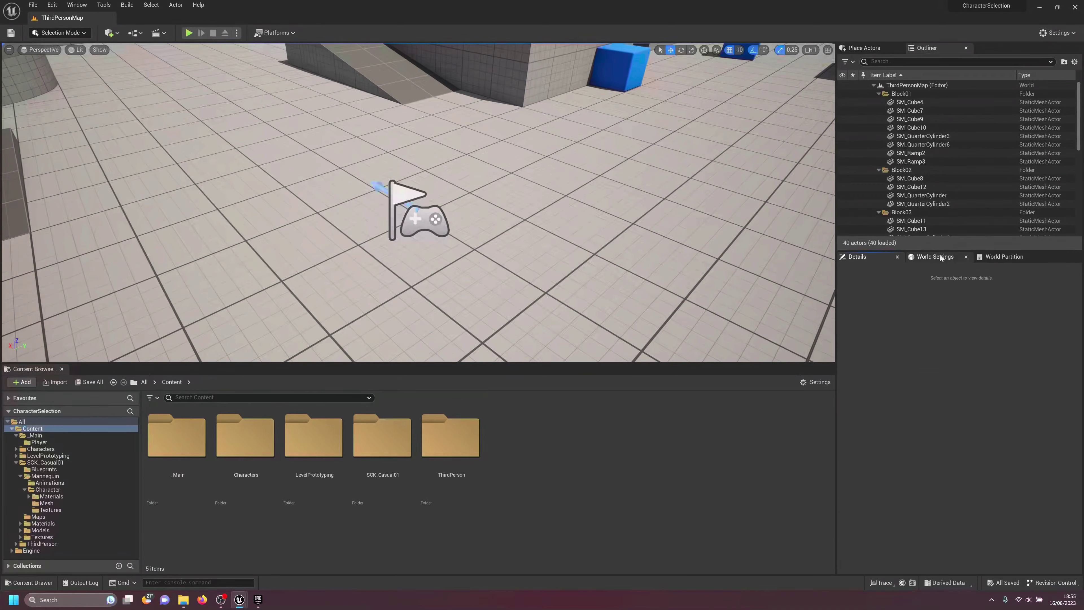
{"action": "left_click", "coordinate": [935, 256]}
{"action": "left_click", "coordinate": [1028, 366]}
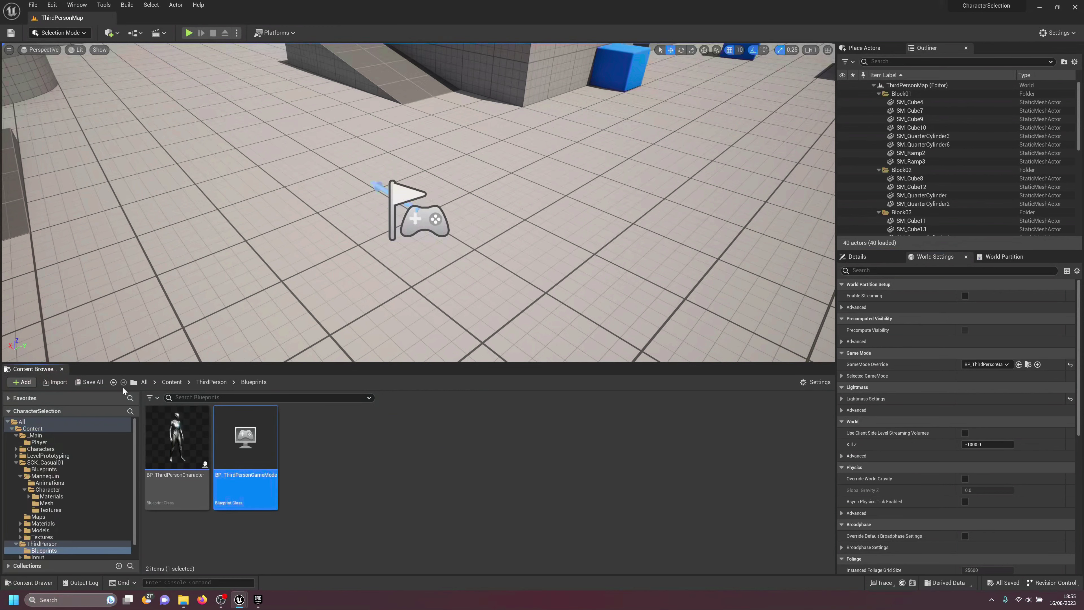
{"action": "left_click", "coordinate": [190, 436]}
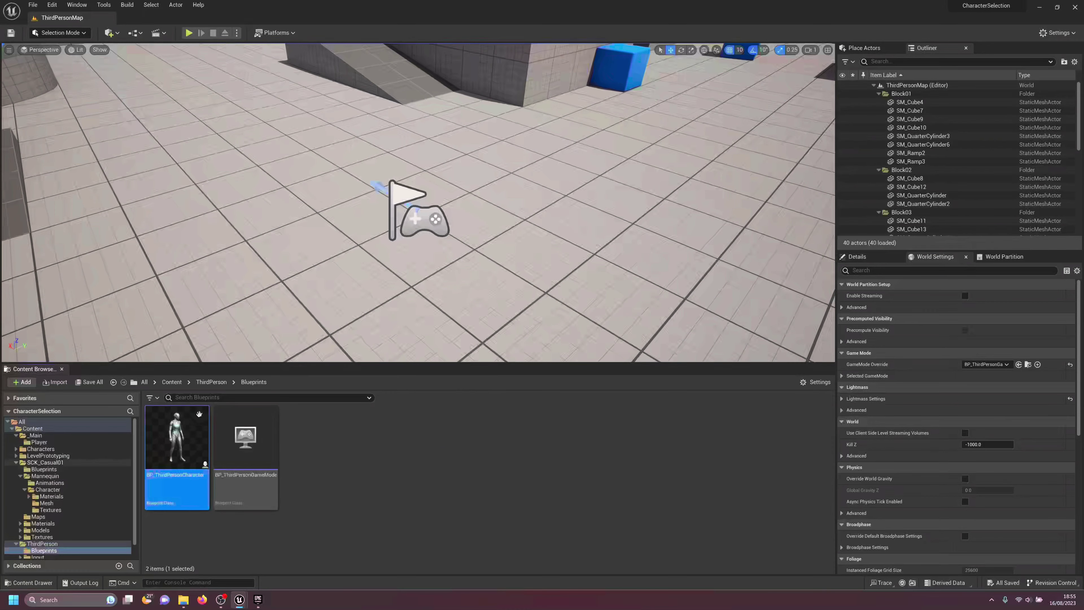
{"action": "key", "text": "ctrl+d"}
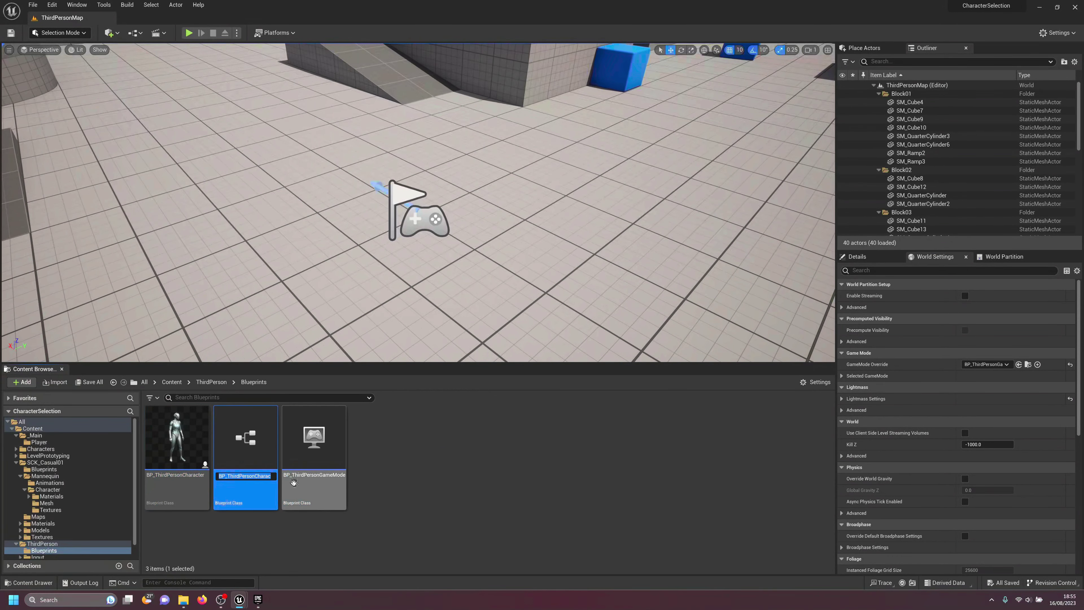
Step: Move the duplicated character blueprint into the Player folder of _Main and open it for editing
{"action": "left_click_drag", "start_coordinate": [240, 432], "coordinate": [47, 444]}
{"action": "left_click", "coordinate": [71, 459]}
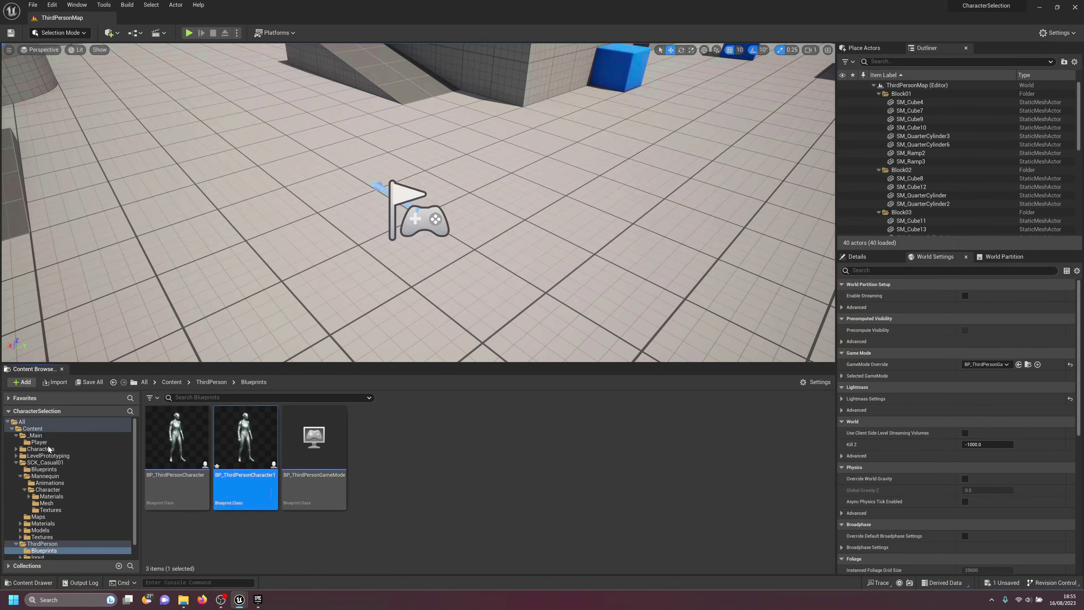
{"action": "double_click", "coordinate": [235, 437]}
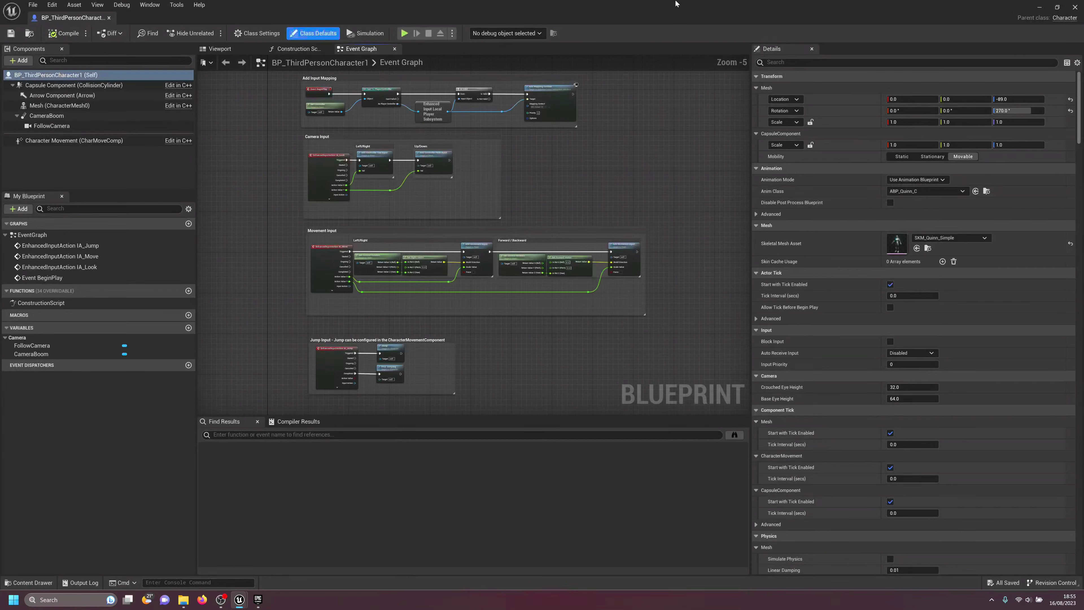
{"action": "left_click", "coordinate": [1058, 6]}
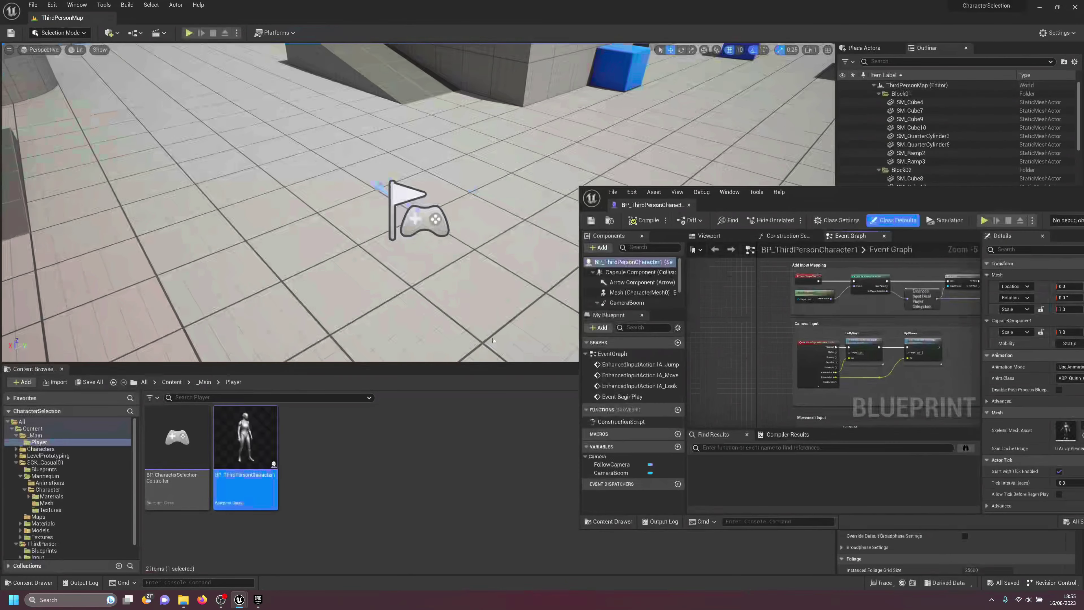
Step: Rename the duplicated character blueprint in the Player folder to BP_ModularCharacter
{"action": "left_click", "coordinate": [241, 470]}
{"action": "type", "text": "BP_ModularCHaracte"}
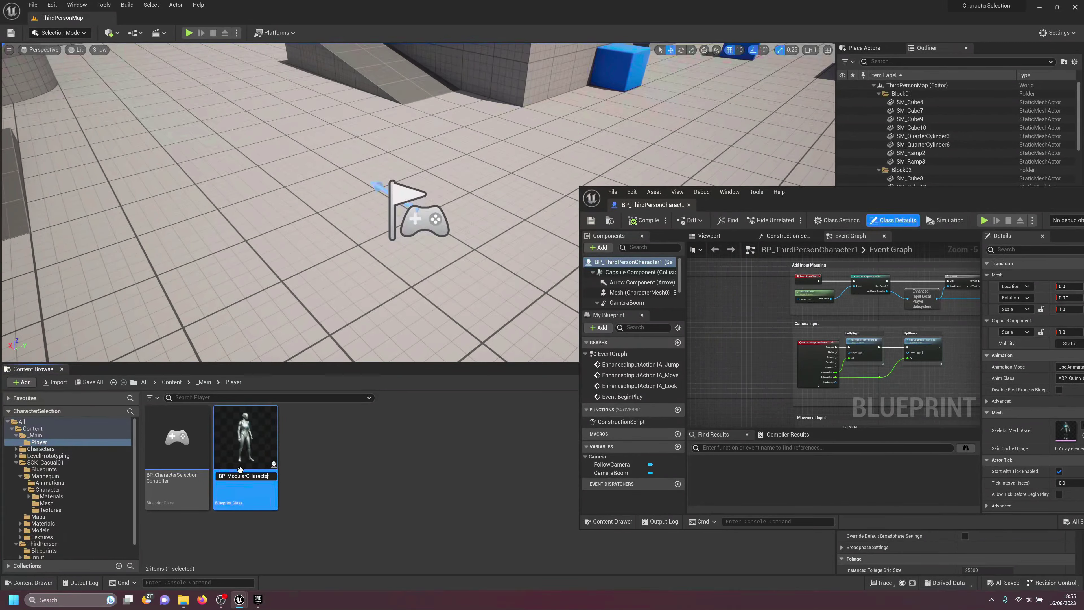
{"action": "type", "text": "h"}
{"action": "key", "text": "Return"}
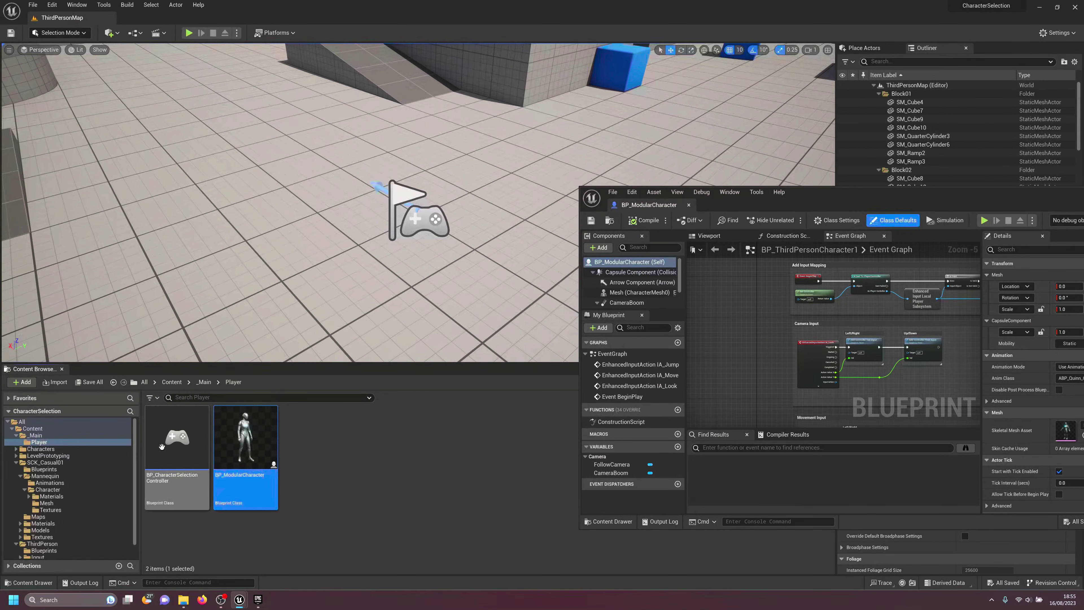
Step: Create a Game Mode Base blueprint named GM_CharacterSelection in the Player folder
{"action": "right_click", "coordinate": [303, 479]}
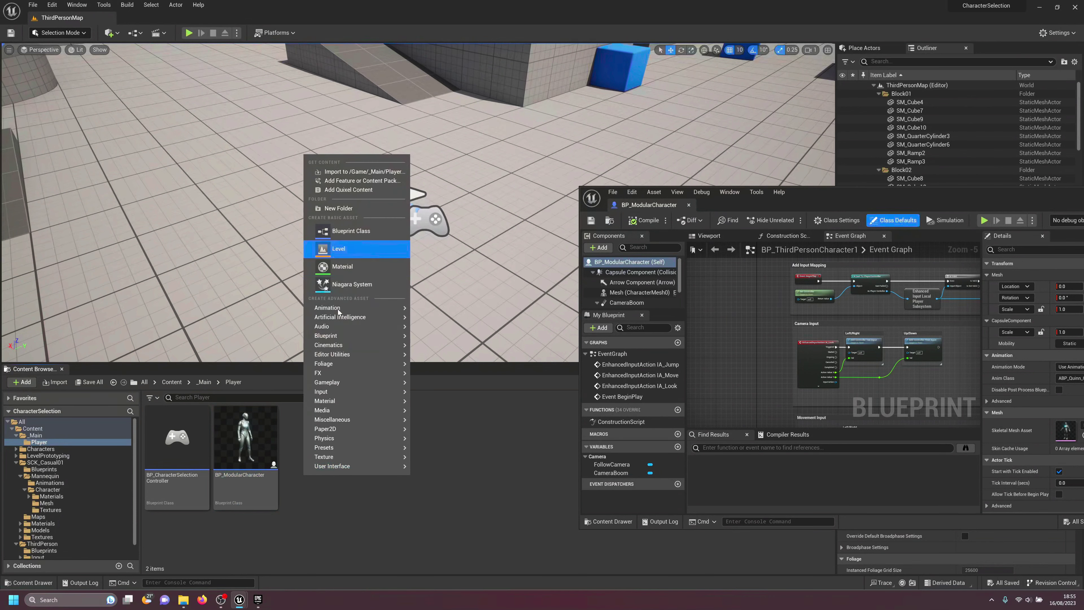
{"action": "left_click", "coordinate": [346, 231]}
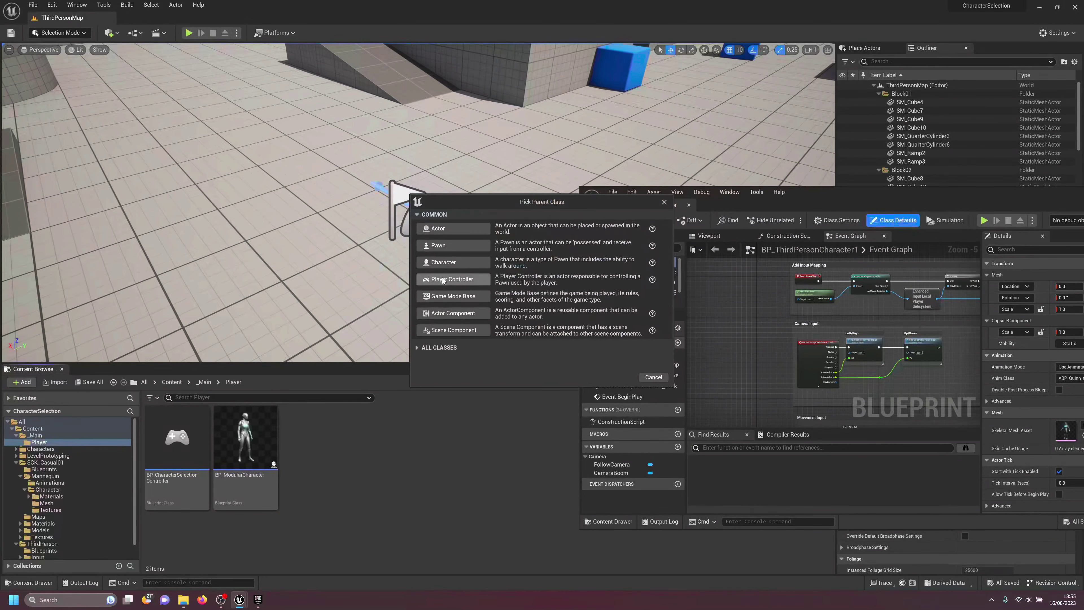
{"action": "left_click", "coordinate": [444, 296]}
{"action": "type", "text": "GM_CharacterSelection"}
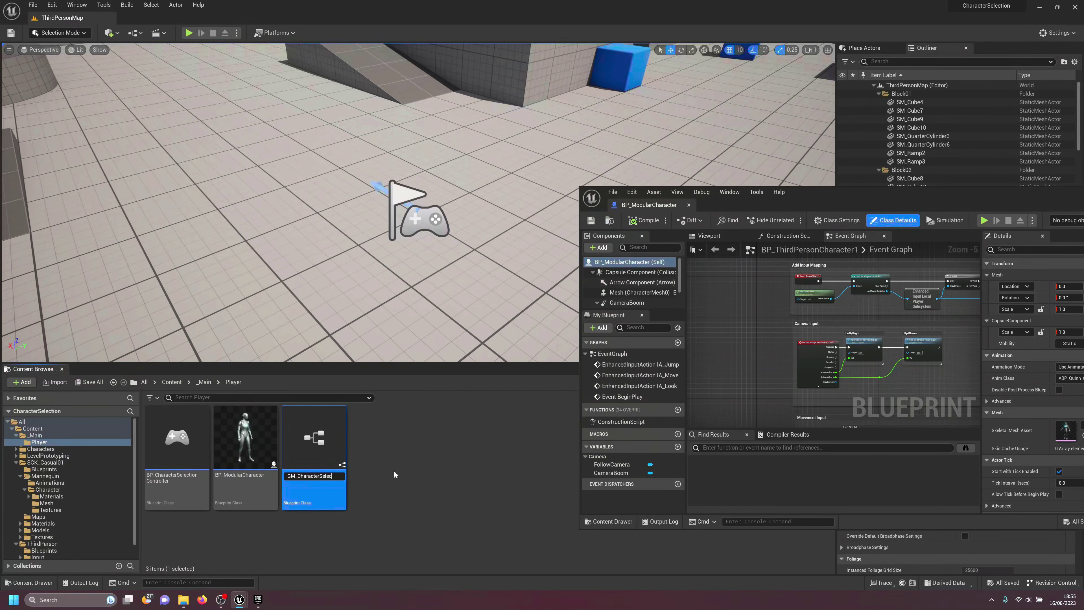
{"action": "key", "text": "Return"}
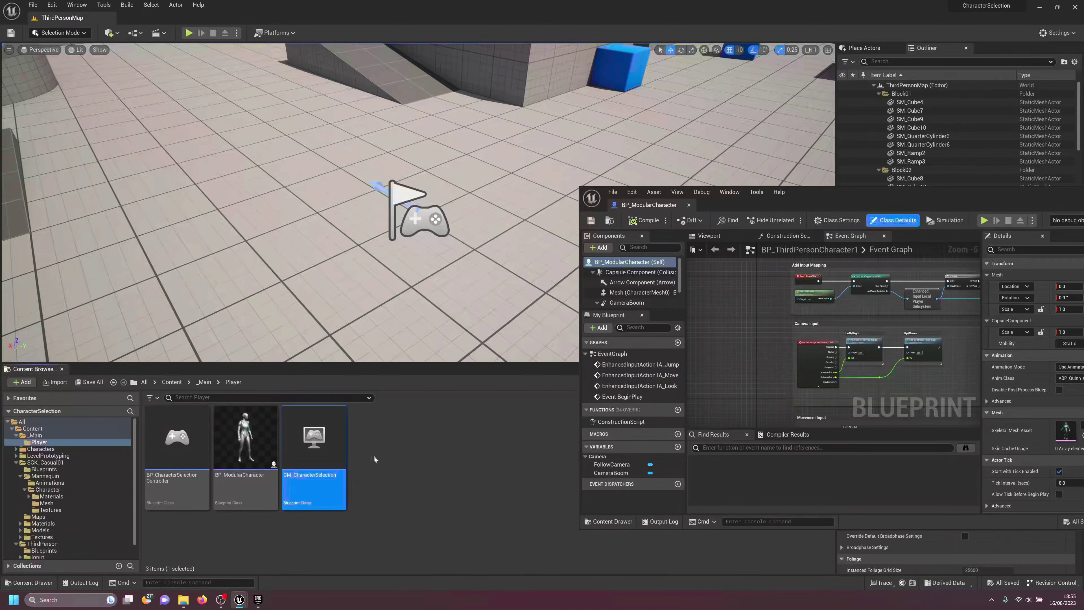
Step: In GM_CharacterSelection, assign BP_ModularCharacter as default pawn and BP_CharacterSelectionController as player controller, and save all assets
{"action": "double_click", "coordinate": [322, 434]}
{"action": "left_click_drag", "start_coordinate": [927, 196], "coordinate": [650, 82]}
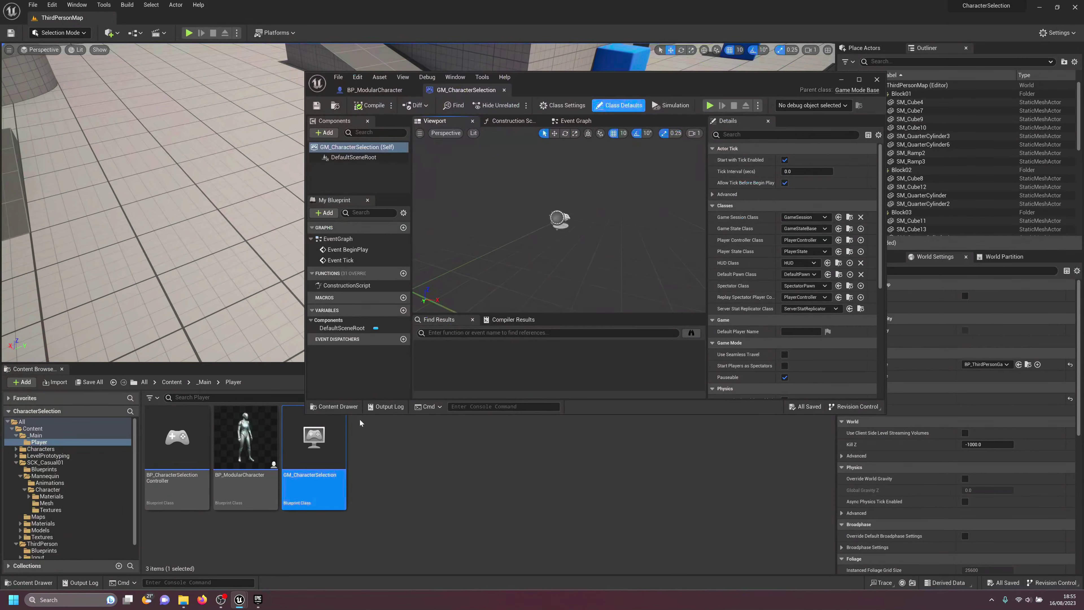
{"action": "left_click_drag", "start_coordinate": [246, 440], "coordinate": [800, 275]}
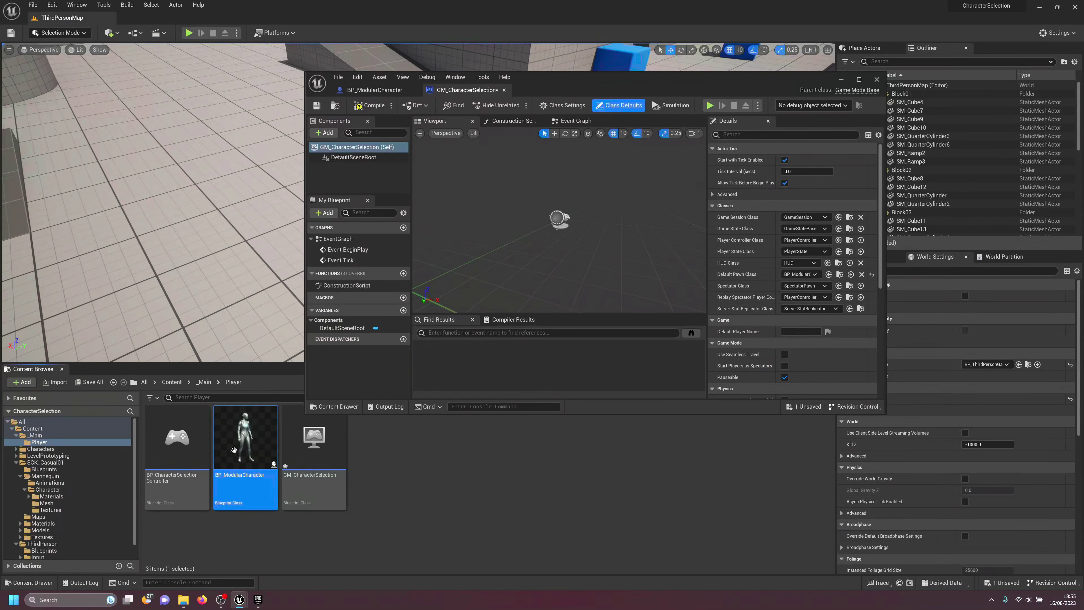
{"action": "left_click_drag", "start_coordinate": [177, 440], "coordinate": [790, 241]}
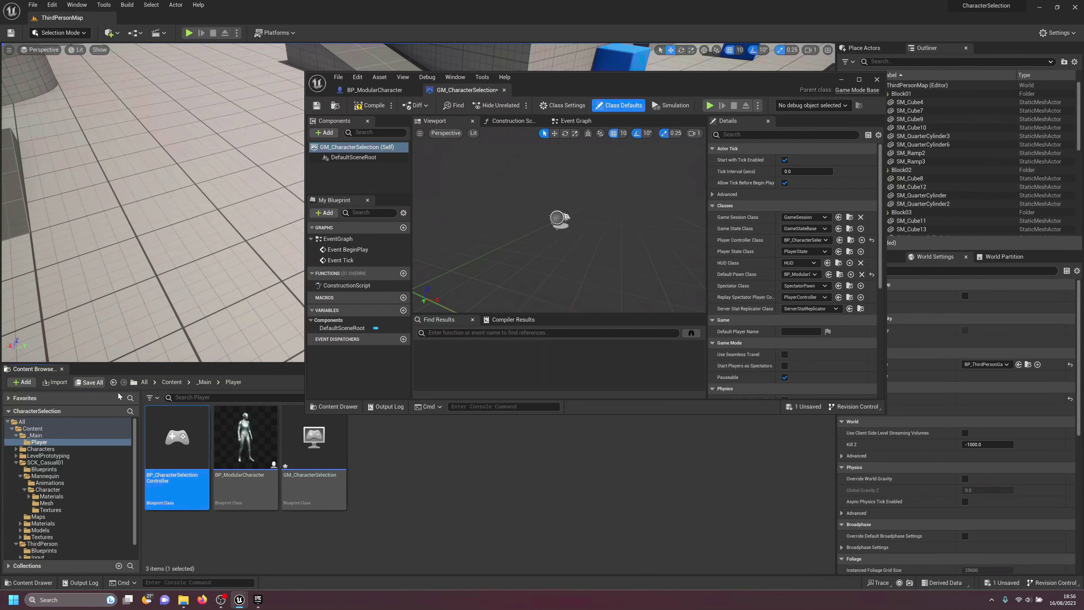
{"action": "left_click", "coordinate": [89, 382]}
{"action": "left_click", "coordinate": [613, 398]}
Step: Set the level's GameMode Override to GM_CharacterSelection in the world settings
{"action": "left_click", "coordinate": [336, 468]}
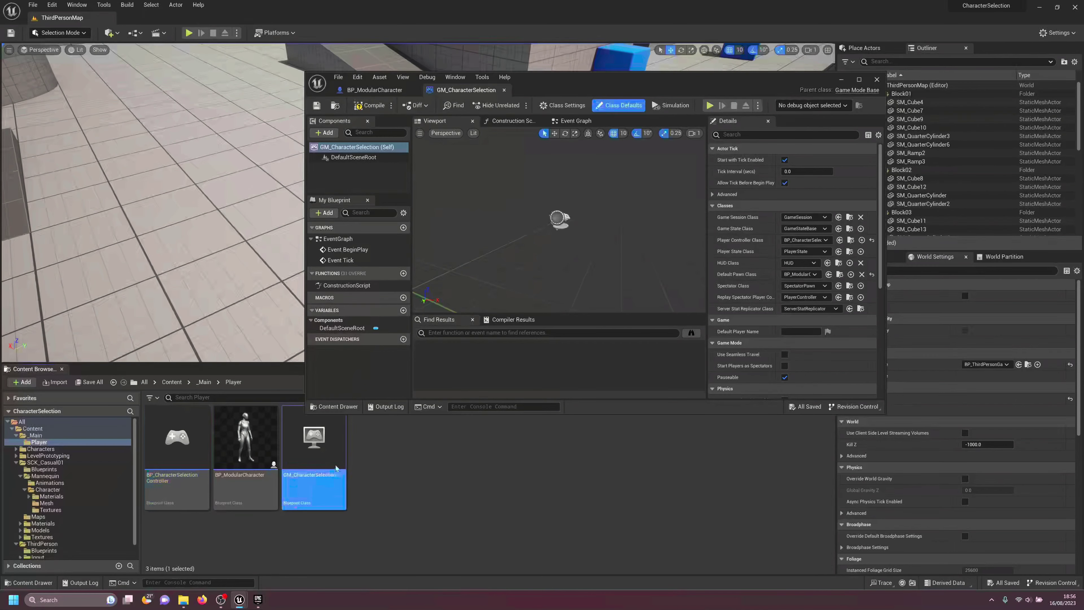
{"action": "left_click_drag", "start_coordinate": [317, 460], "coordinate": [1005, 366]}
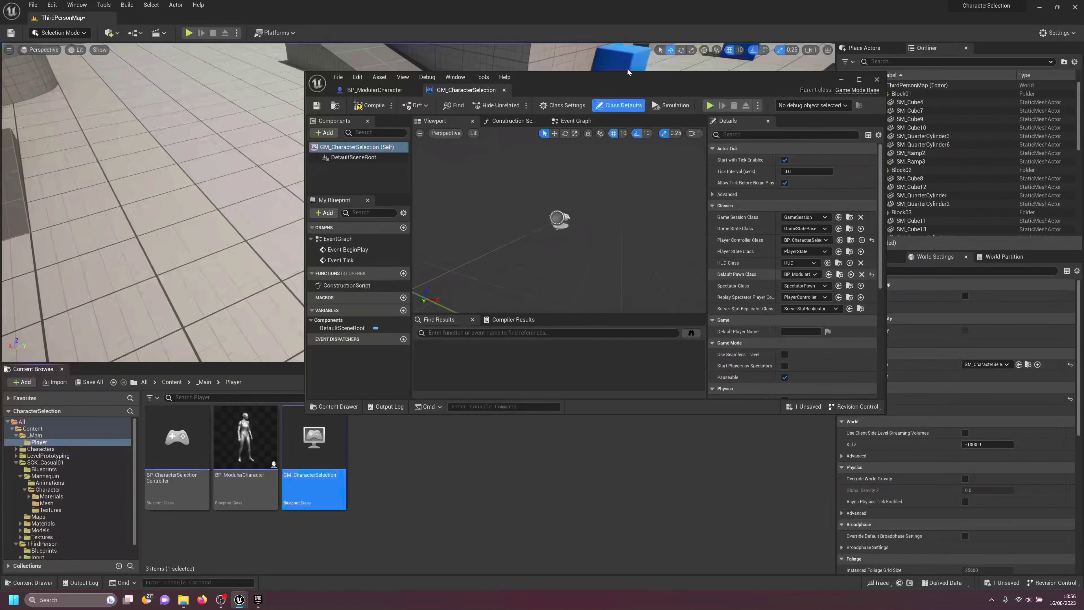
{"action": "left_click_drag", "start_coordinate": [710, 77], "coordinate": [573, 69]}
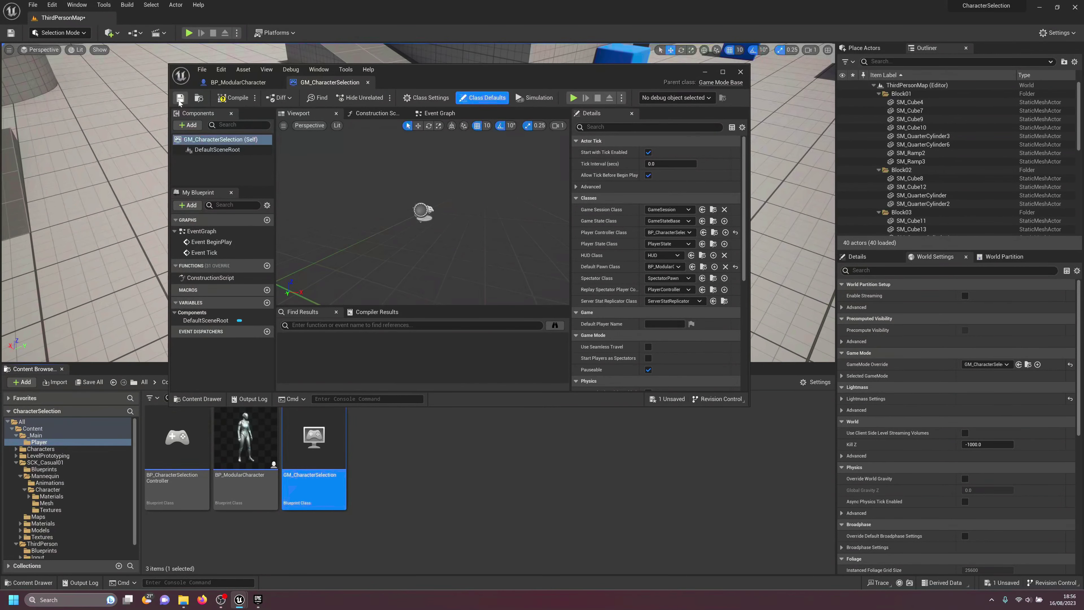
Step: Play the level in the viewport, run the character forward to test the new game mode, and stop the session
{"action": "key", "text": "alt+p"}
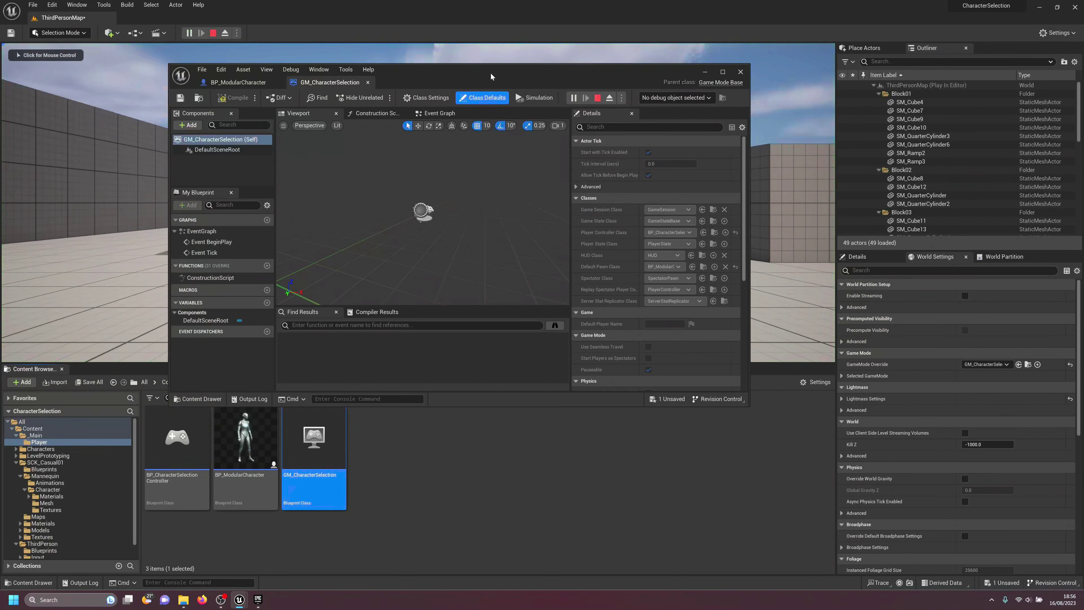
{"action": "left_click_drag", "start_coordinate": [491, 77], "coordinate": [647, 478]}
{"action": "left_click", "coordinate": [427, 214]}
{"action": "key", "text": "w"}
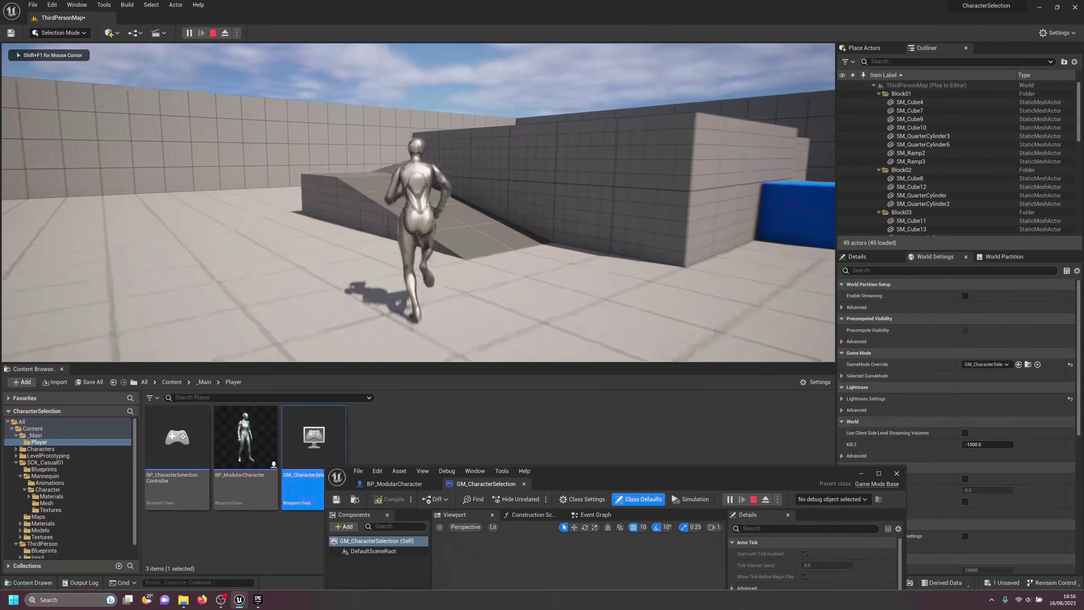
{"action": "key", "text": "Escape"}
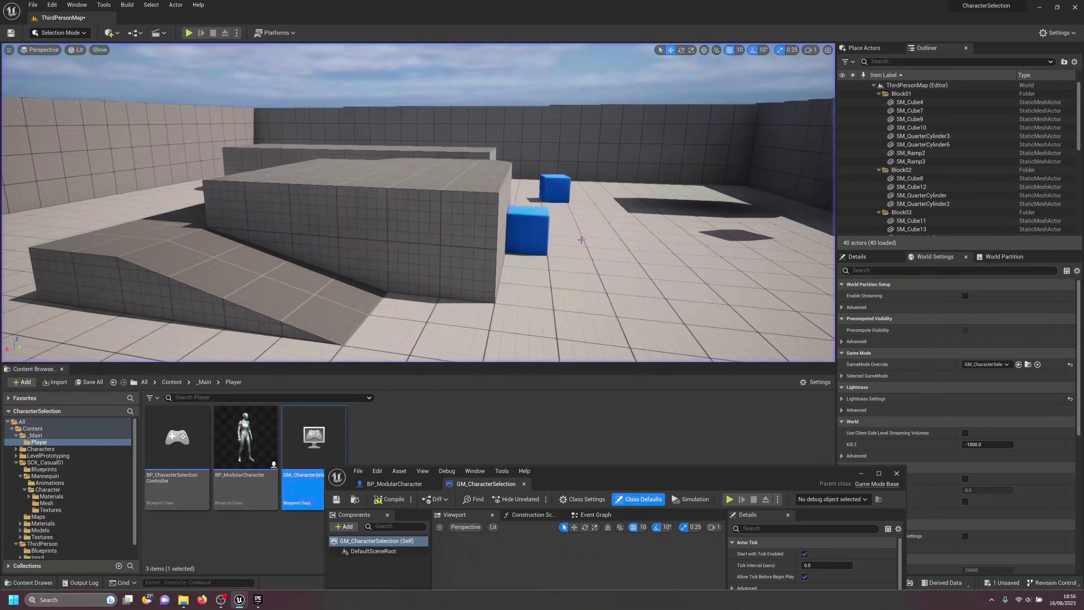
Step: Switch the play mode to New Editor Window (PIE), run the preview once, and close it
{"action": "left_click", "coordinate": [237, 34]}
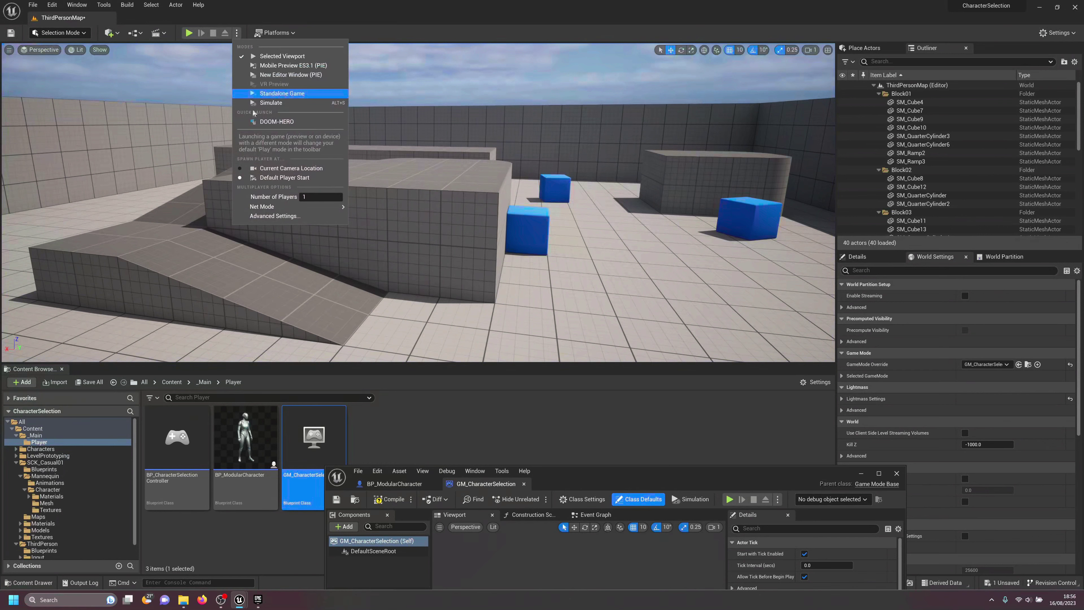
{"action": "left_click", "coordinate": [290, 75]}
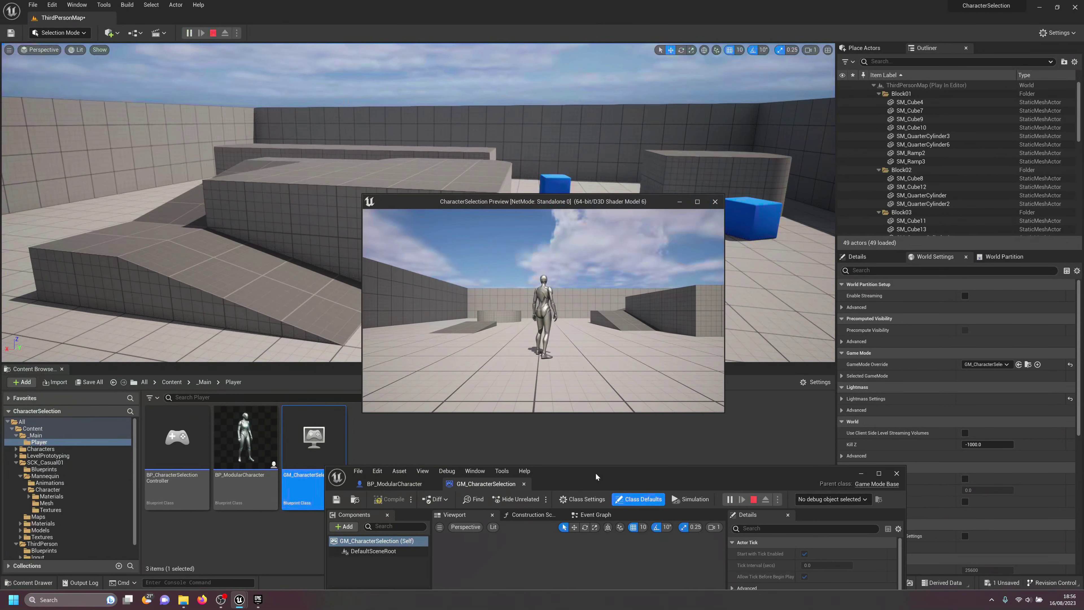
{"action": "left_click", "coordinate": [716, 201]}
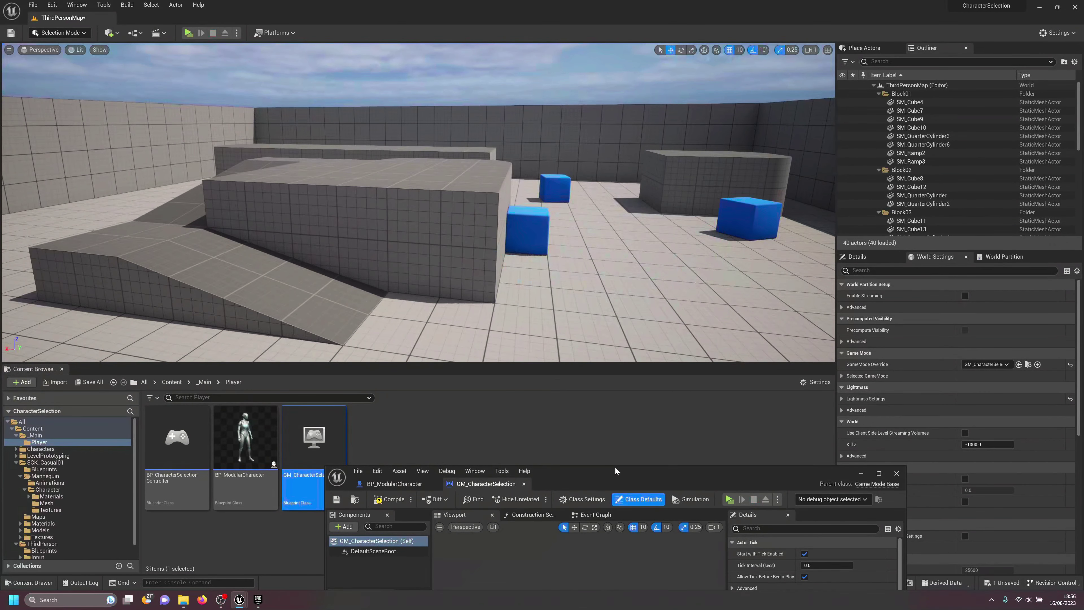
Step: Bring up BP_ModularCharacter in a maximized blueprint editor and select its Mesh component for inspection
{"action": "left_click", "coordinate": [394, 501]}
{"action": "left_click_drag", "start_coordinate": [633, 468], "coordinate": [611, 318]}
{"action": "left_click", "coordinate": [405, 324]}
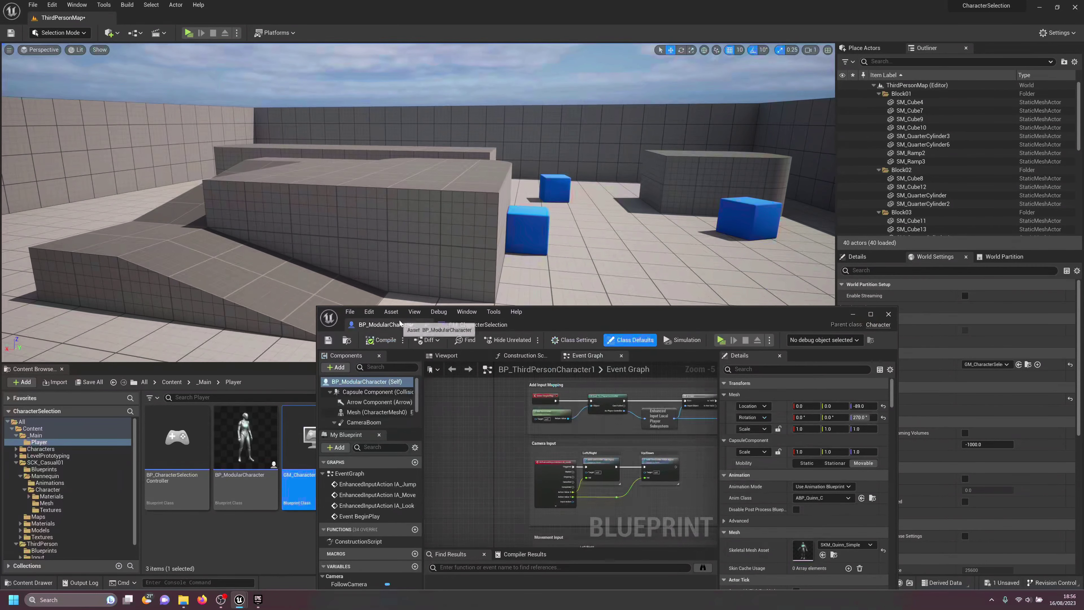
{"action": "double_click", "coordinate": [564, 315]}
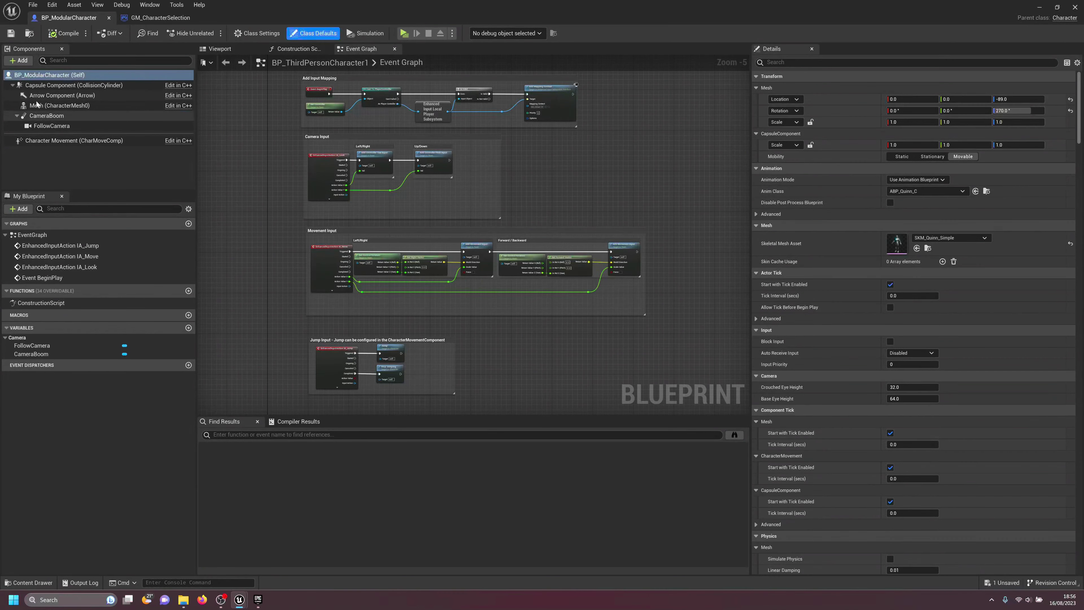
{"action": "left_click", "coordinate": [37, 106]}
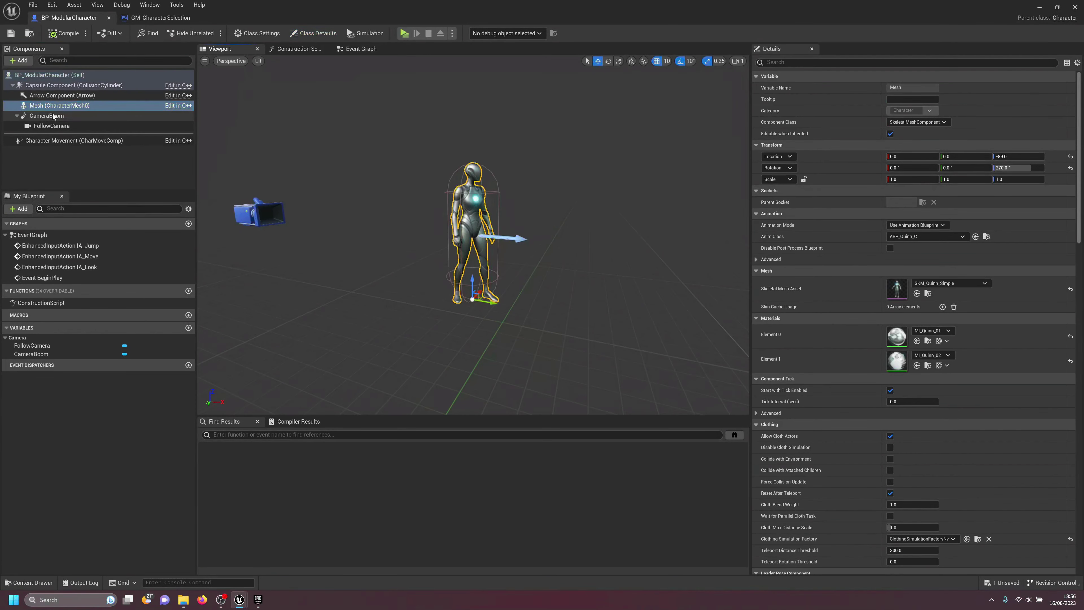
Step: Open the Models folder of SCK_Casual01 from the project's Content folder
{"action": "left_click_drag", "start_coordinate": [688, 7], "coordinate": [784, 406]}
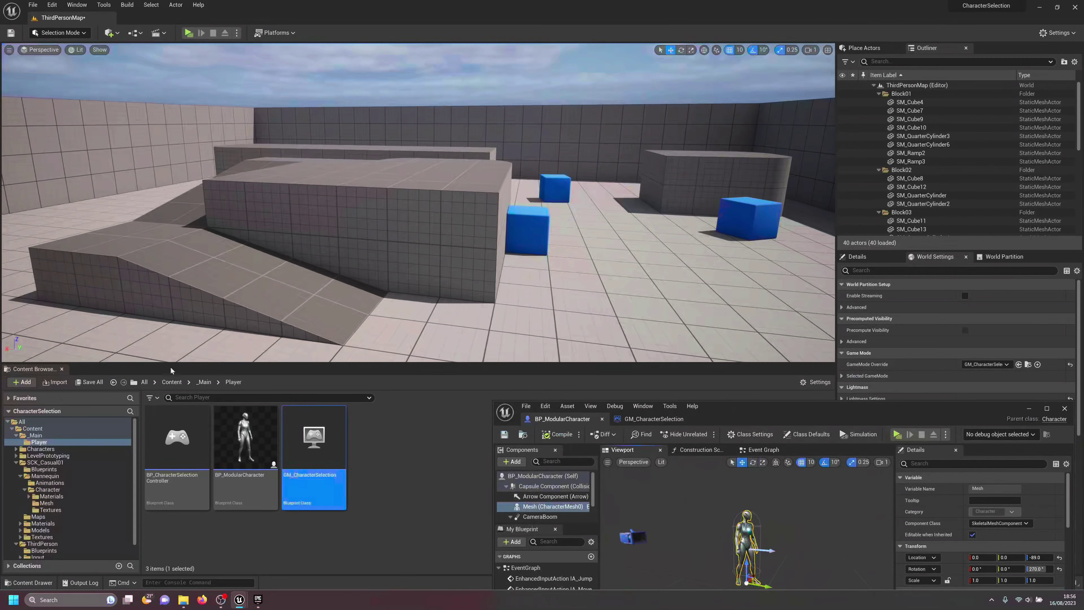
{"action": "left_click", "coordinate": [171, 382]}
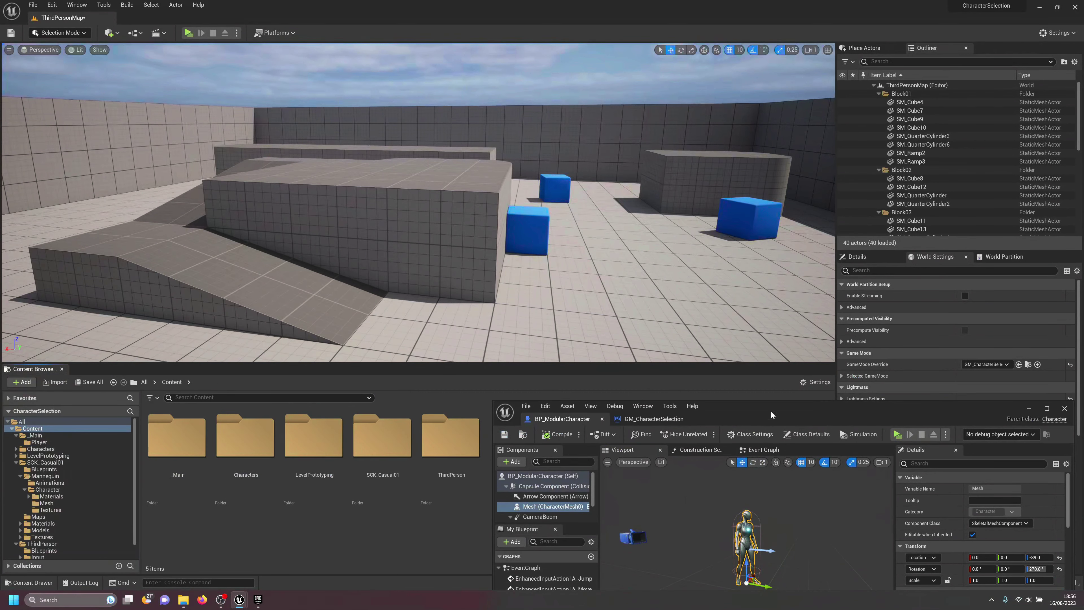
{"action": "left_click", "coordinate": [478, 440]}
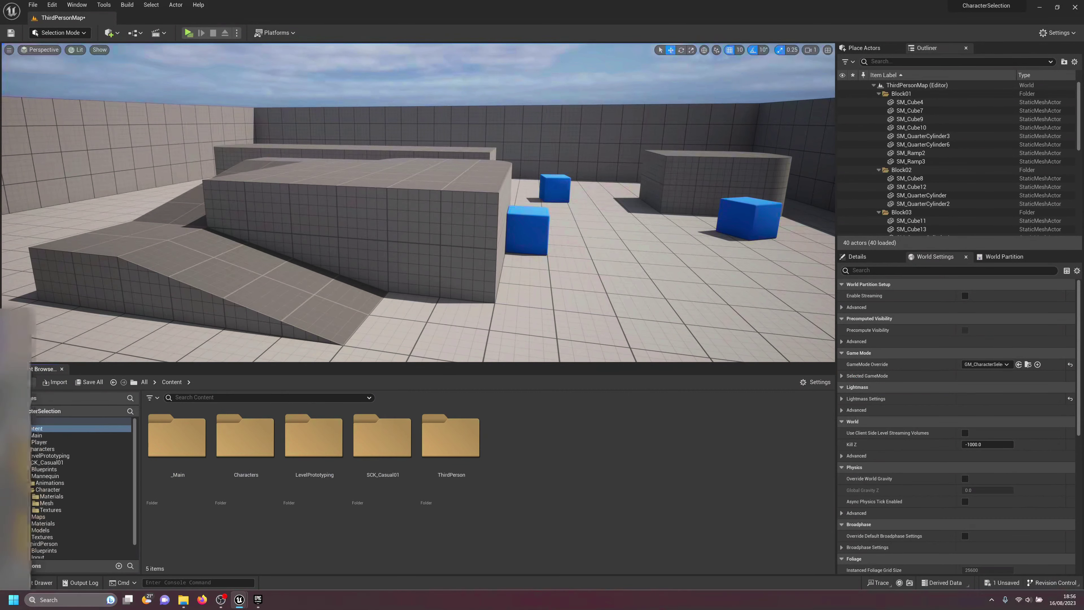
{"action": "double_click", "coordinate": [370, 447]}
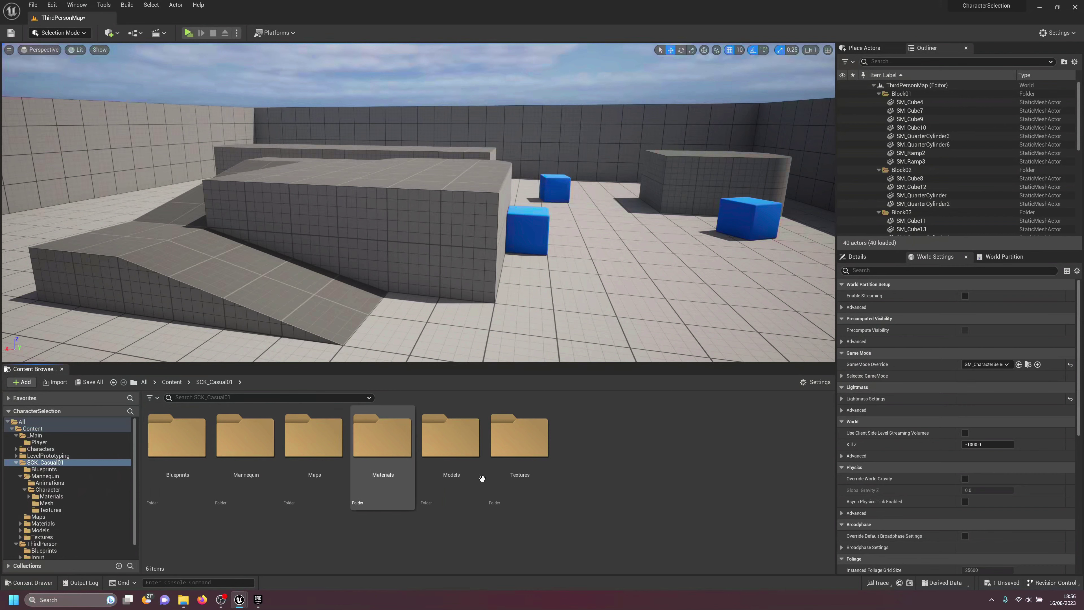
{"action": "double_click", "coordinate": [430, 454]}
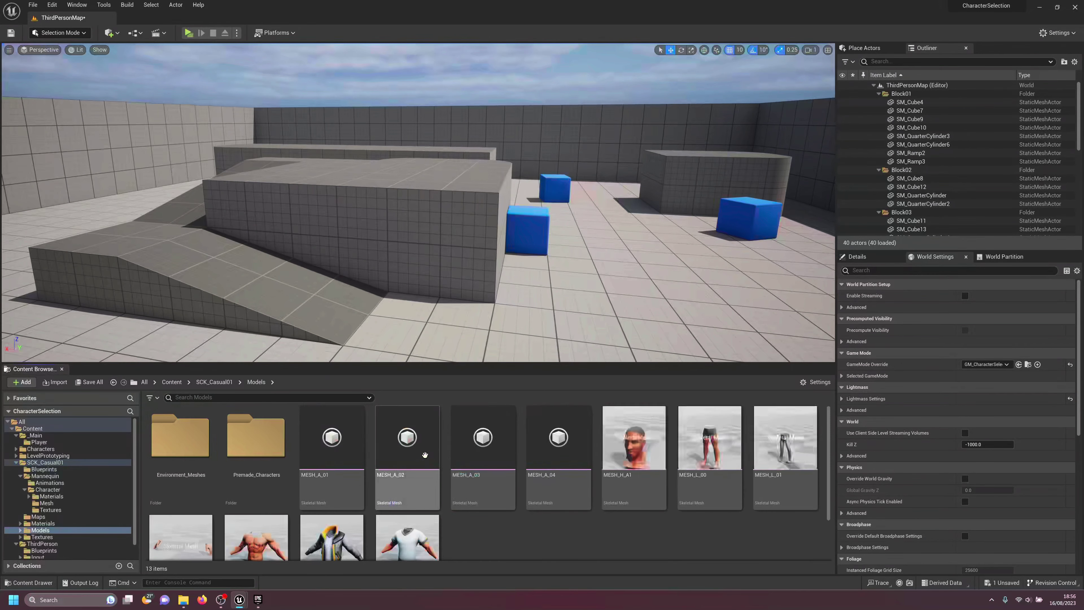
Step: Look through the modular meshes, open the head mesh MESH_H_A1, and open the skeleton it uses
{"action": "scroll", "coordinate": [553, 516], "scroll_direction": "down", "scroll_amount": 2}
{"action": "scroll", "coordinate": [572, 503], "scroll_direction": "up", "scroll_amount": 2}
{"action": "scroll", "coordinate": [601, 456], "scroll_direction": "down", "scroll_amount": 2}
{"action": "scroll", "coordinate": [600, 456], "scroll_direction": "up", "scroll_amount": 2}
{"action": "left_click", "coordinate": [645, 437]}
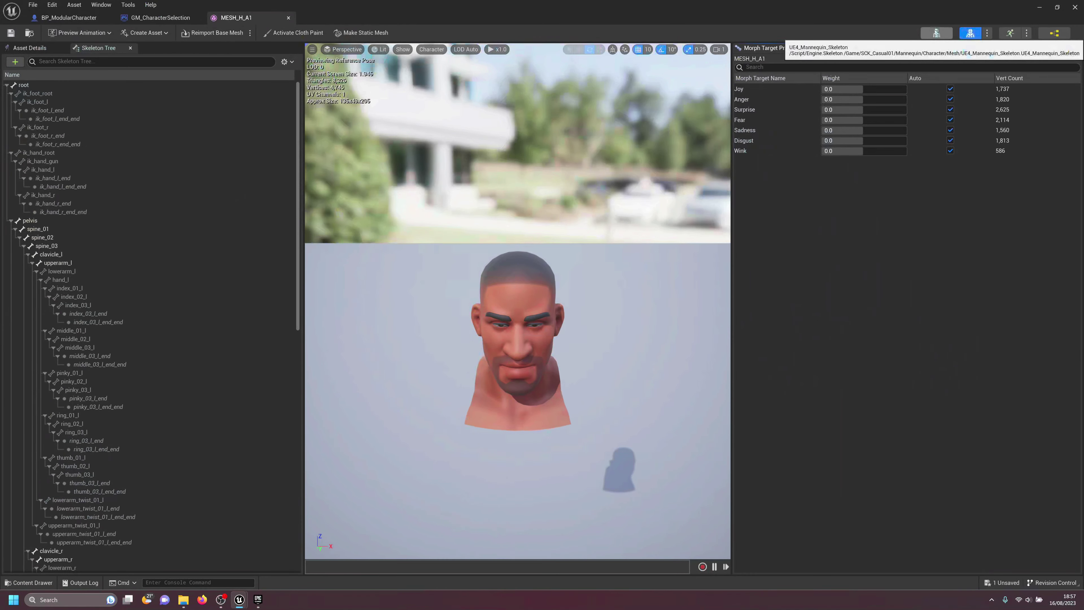
{"action": "left_click", "coordinate": [937, 32]}
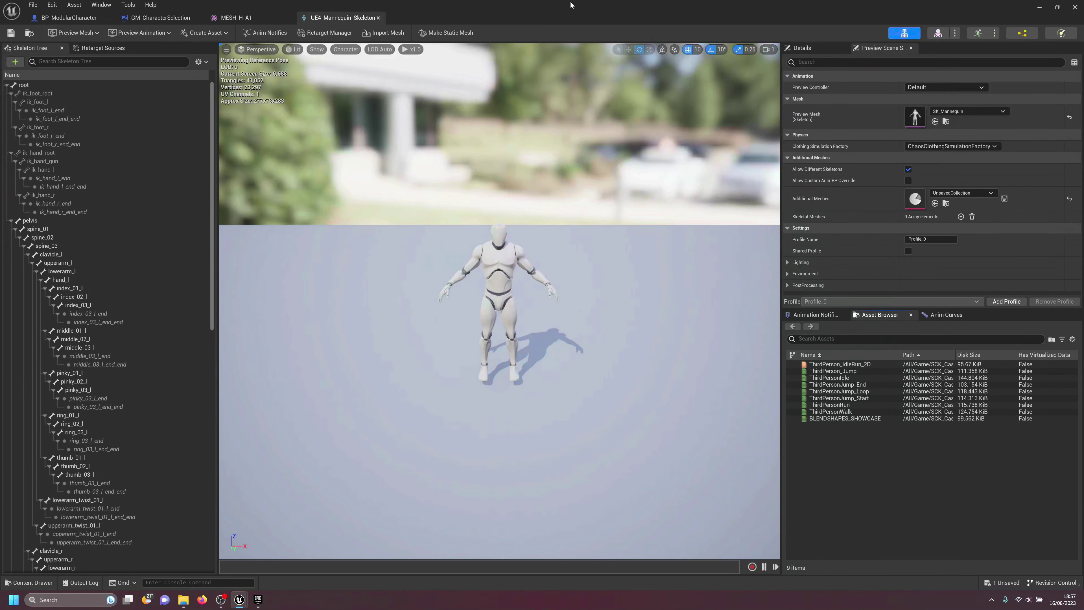
Step: Assign SK_Mannequin from SCK_Casual01's Mannequin mesh folder as the skeletal mesh of BP_ModularCharacter's Mesh component
{"action": "left_click_drag", "start_coordinate": [572, 5], "coordinate": [684, 92]}
{"action": "left_click", "coordinate": [921, 208]}
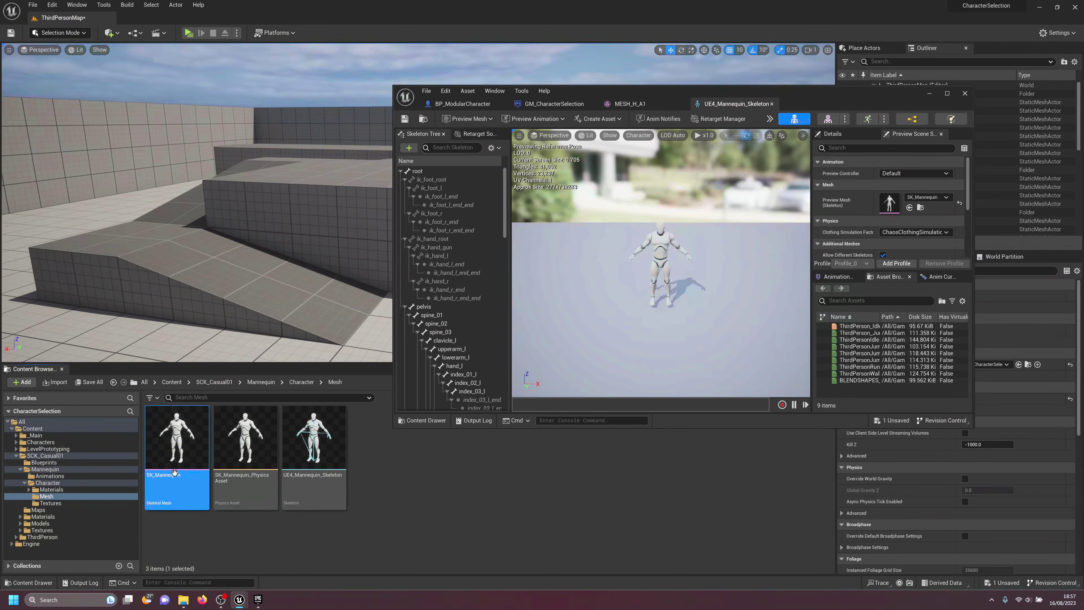
{"action": "left_click", "coordinate": [472, 107]}
{"action": "left_click_drag", "start_coordinate": [177, 444], "coordinate": [896, 376]}
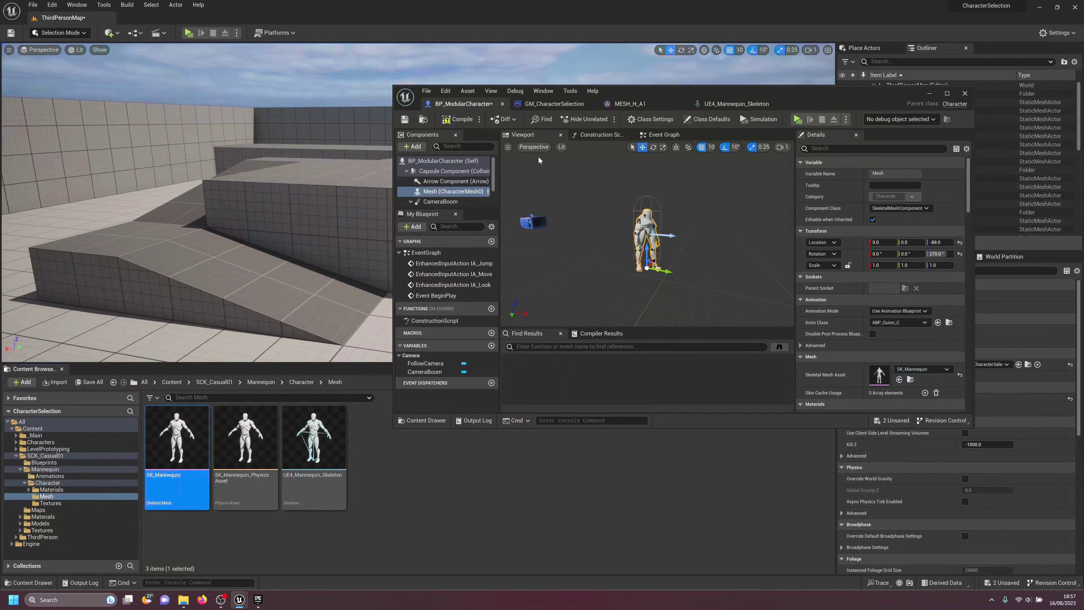
Step: Compile BP_ModularCharacter, run the preview, move the character around the level, and end the preview
{"action": "left_click", "coordinate": [457, 120]}
{"action": "key", "text": "alt+p"}
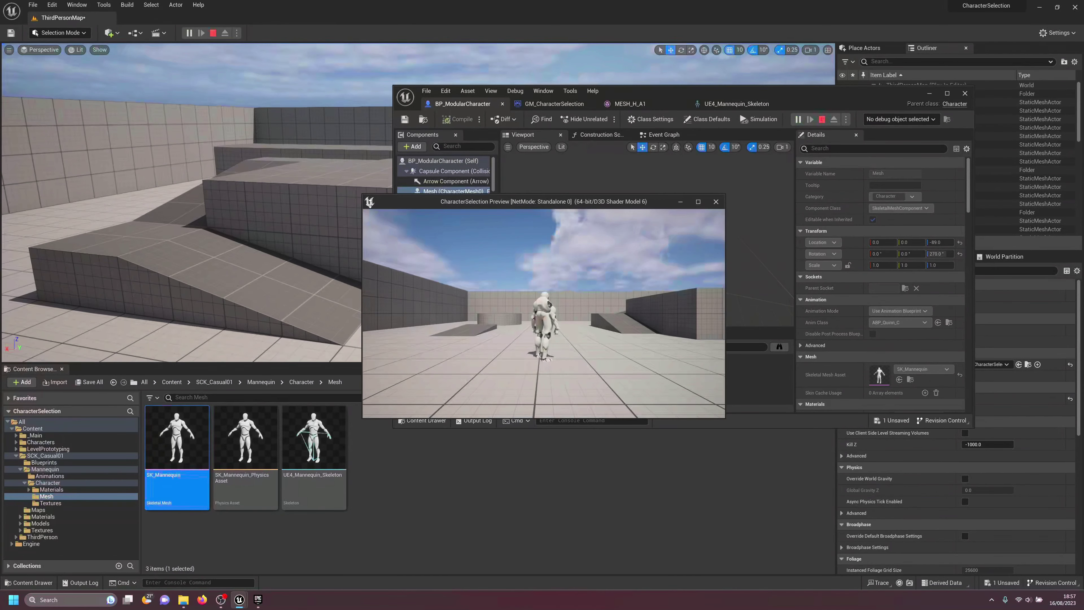
{"action": "key", "text": "w"}
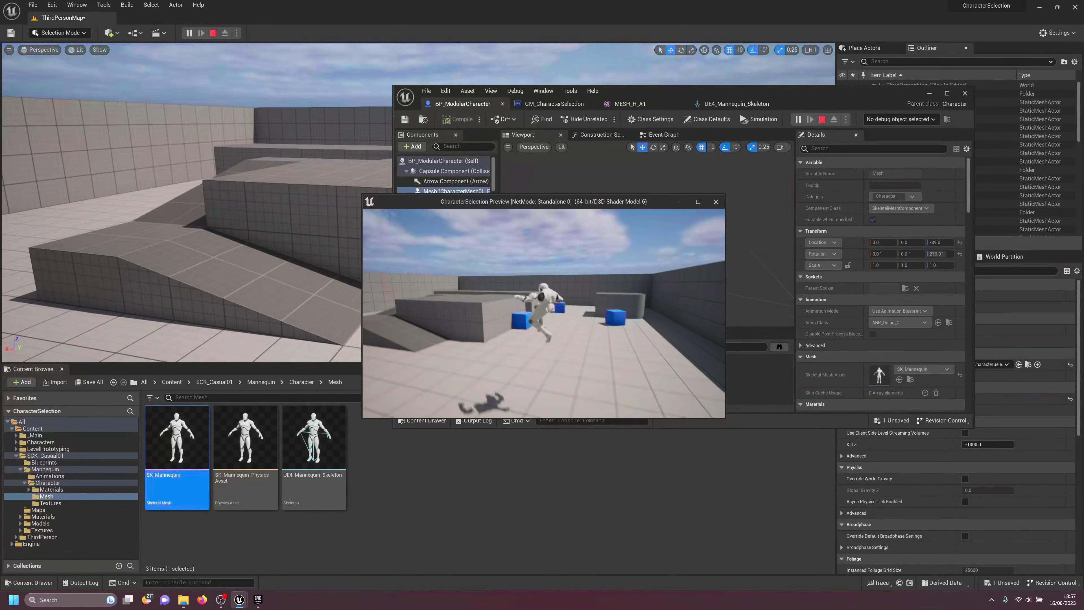
{"action": "key", "text": "Escape"}
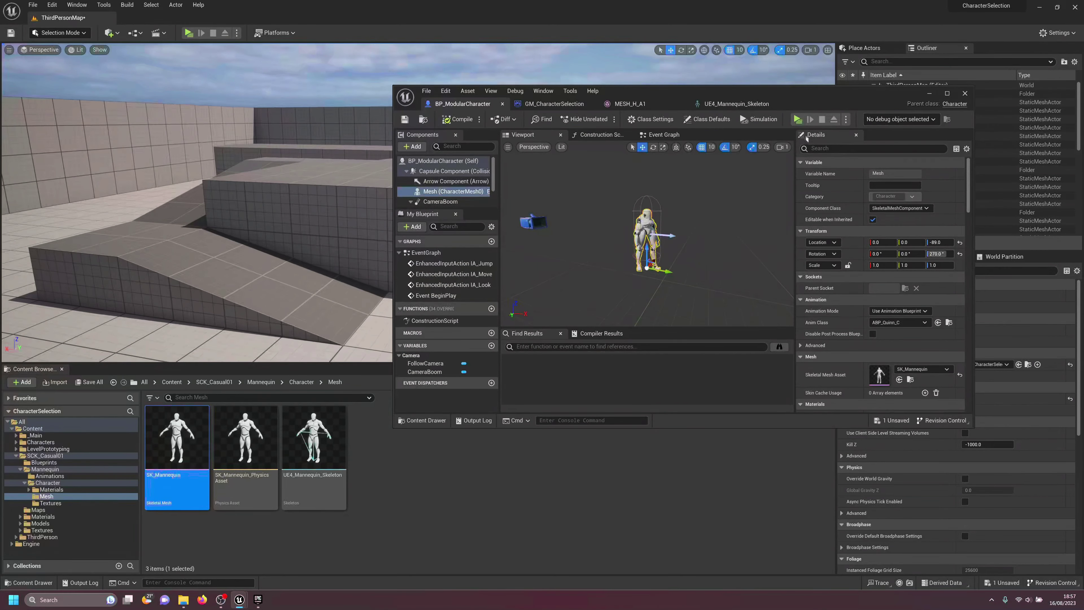
Step: Set the Mesh component's Anim Class to None, save the blueprint, and test it in a preview run
{"action": "left_click", "coordinate": [890, 323]}
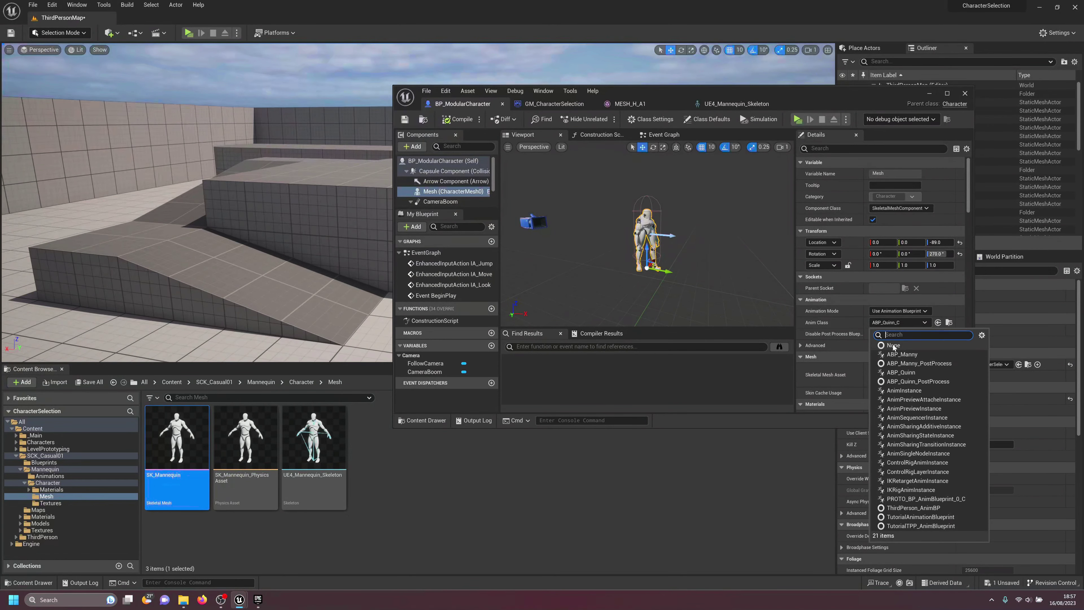
{"action": "key", "text": "Escape"}
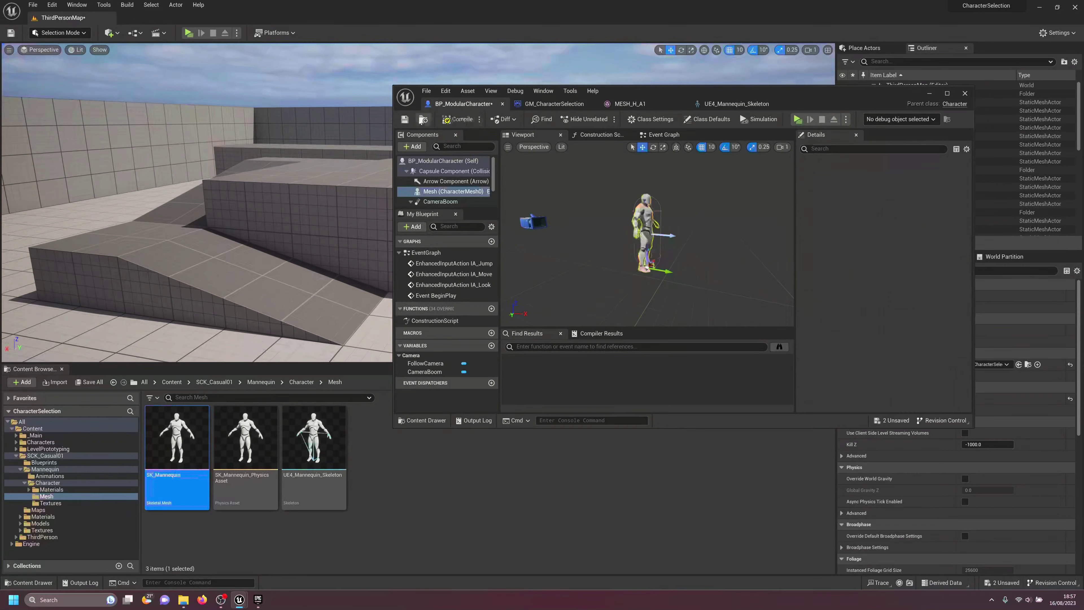
{"action": "left_click", "coordinate": [405, 119]}
{"action": "key", "text": "alt+p"}
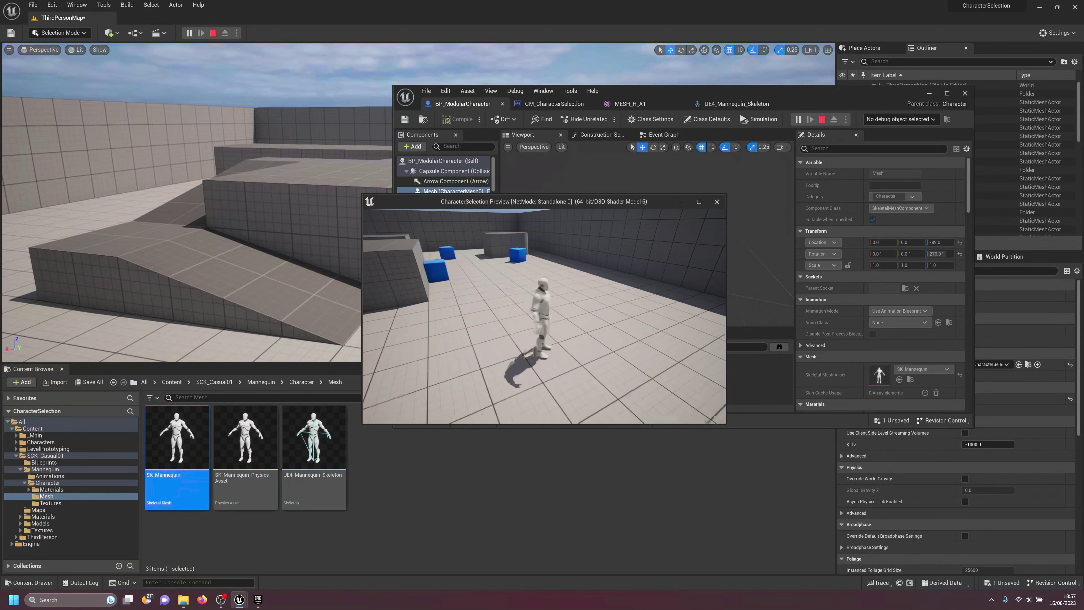
{"action": "key", "text": "Escape"}
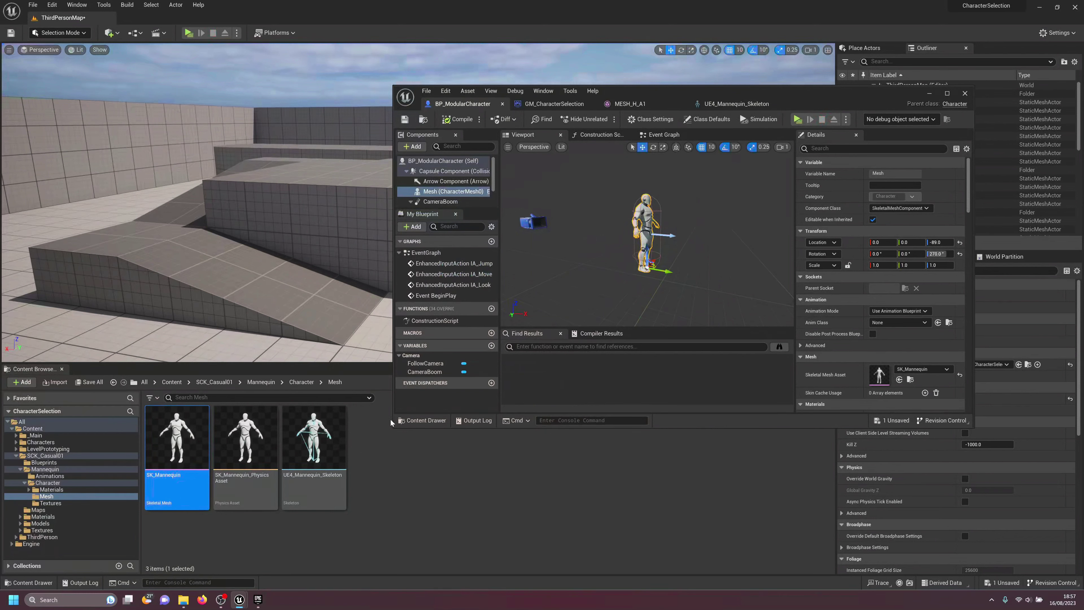
Step: Open the Models folder of SCK_Casual01 from the project's Content folder
{"action": "left_click", "coordinate": [171, 382]}
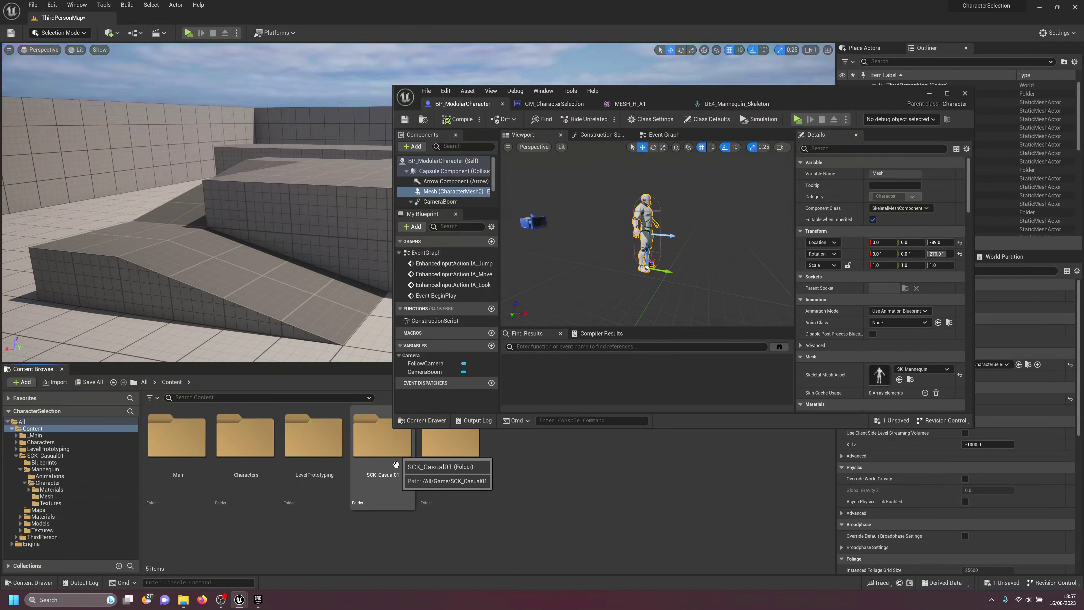
{"action": "double_click", "coordinate": [378, 463]}
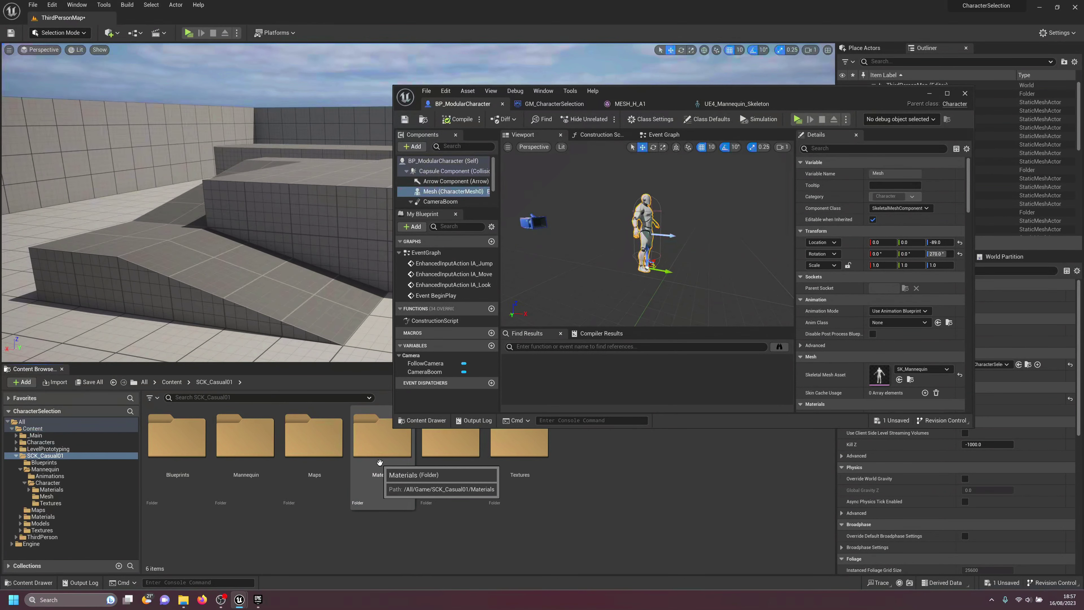
{"action": "double_click", "coordinate": [452, 456]}
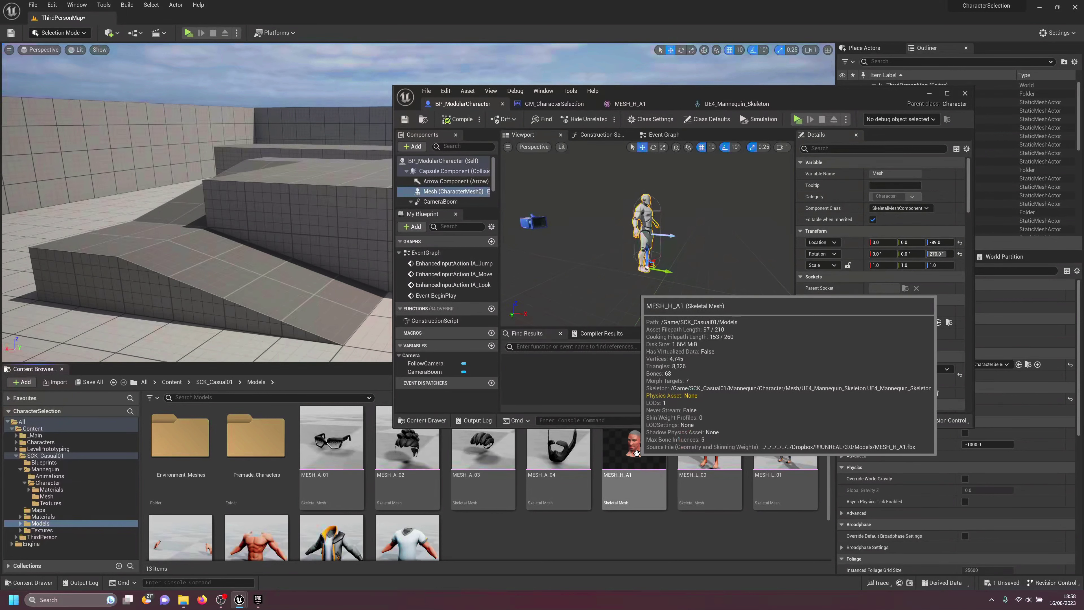
Step: Add MESH_H_A1 as a child component of Mesh in BP_ModularCharacter and name it Head
{"action": "left_click_drag", "start_coordinate": [607, 403], "coordinate": [444, 192]}
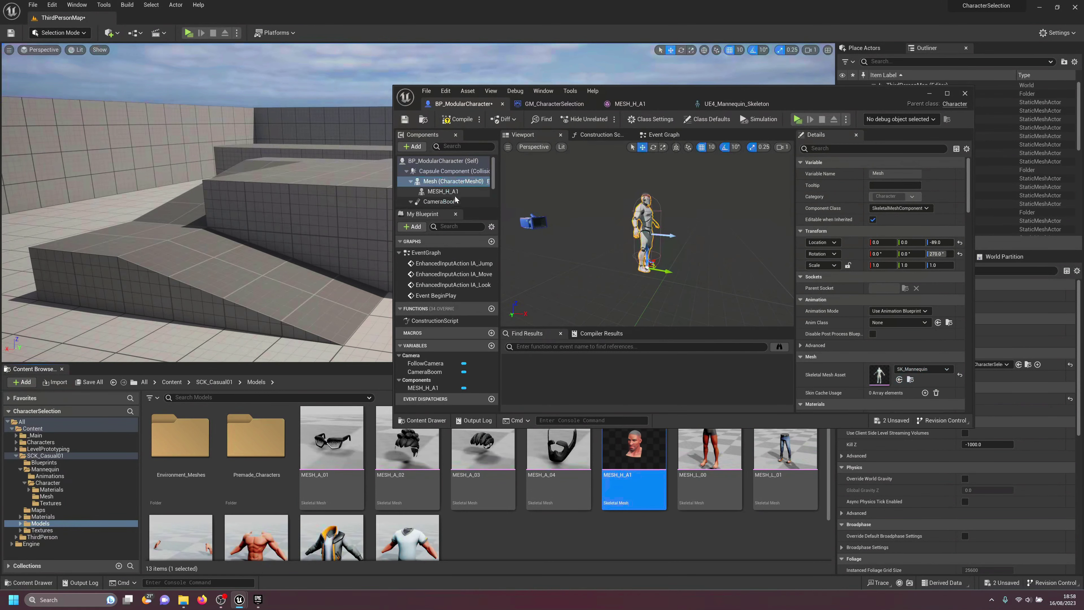
{"action": "left_click", "coordinate": [443, 193]}
{"action": "key", "text": "F2"}
{"action": "type", "text": "Head"}
{"action": "key", "text": "Return"}
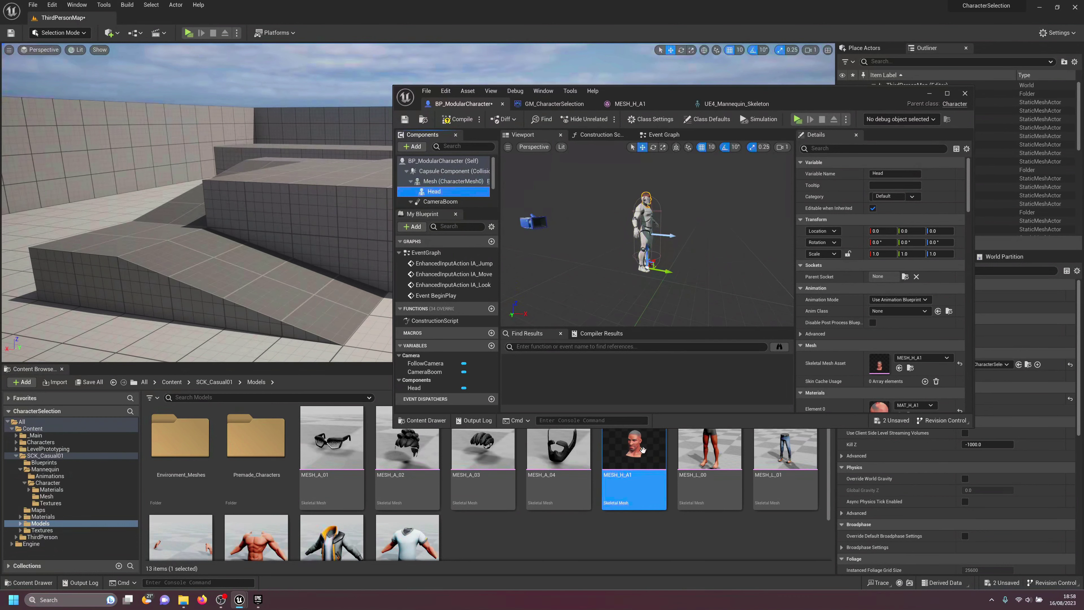
Step: Add MESH_P_00 as a child component of Mesh and name it Hands
{"action": "scroll", "coordinate": [427, 491], "scroll_direction": "down", "scroll_amount": 1}
{"action": "left_click_drag", "start_coordinate": [180, 523], "coordinate": [436, 190]}
{"action": "left_click", "coordinate": [442, 185]}
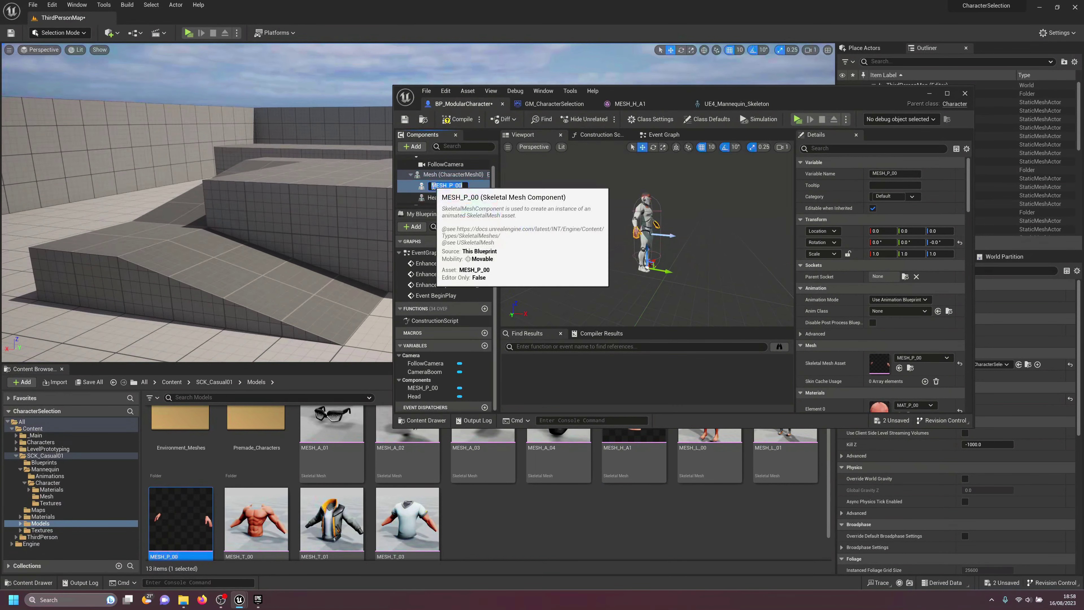
{"action": "type", "text": "Heands"}
{"action": "key", "text": "Return"}
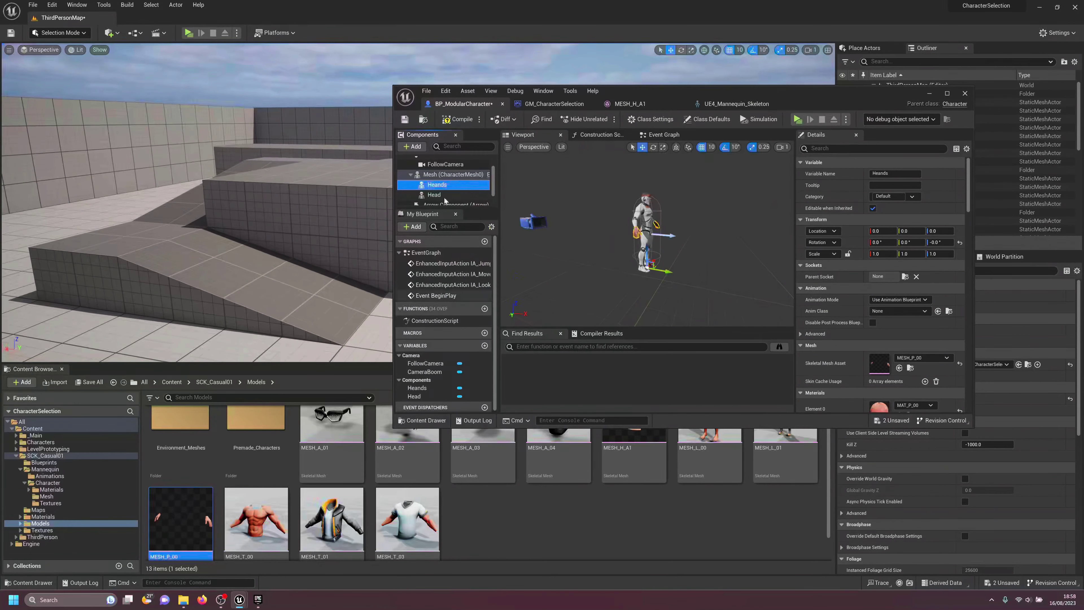
{"action": "type", "text": "Hands"}
{"action": "key", "text": "Return"}
Step: Add MESH_T_00 as a child component of Mesh and name it Torso
{"action": "left_click_drag", "start_coordinate": [472, 214], "coordinate": [446, 175]}
{"action": "double_click", "coordinate": [446, 184]}
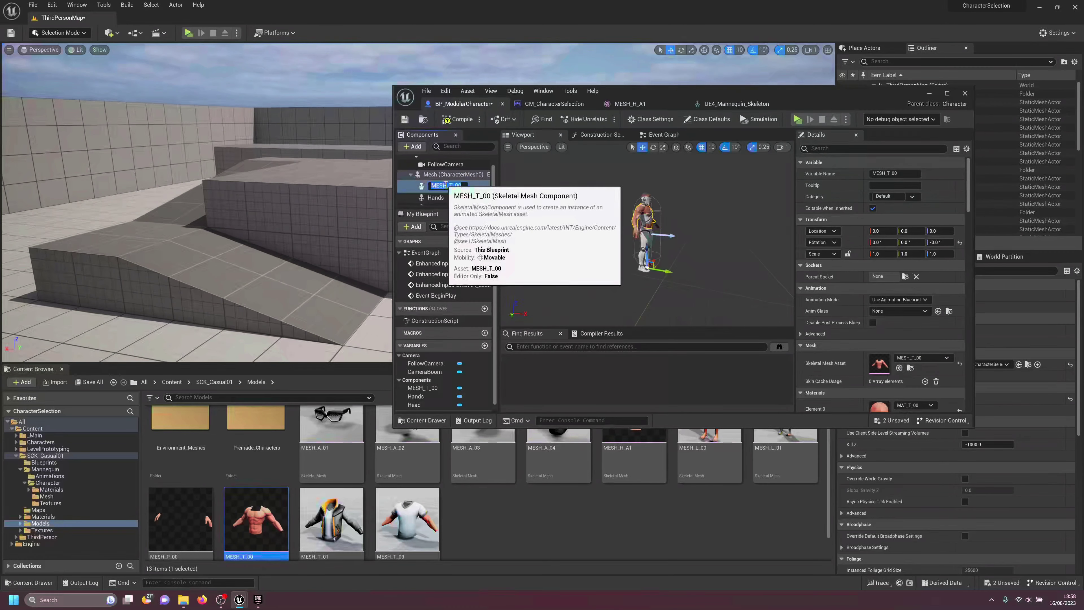
{"action": "type", "text": "Torso"}
{"action": "key", "text": "Return"}
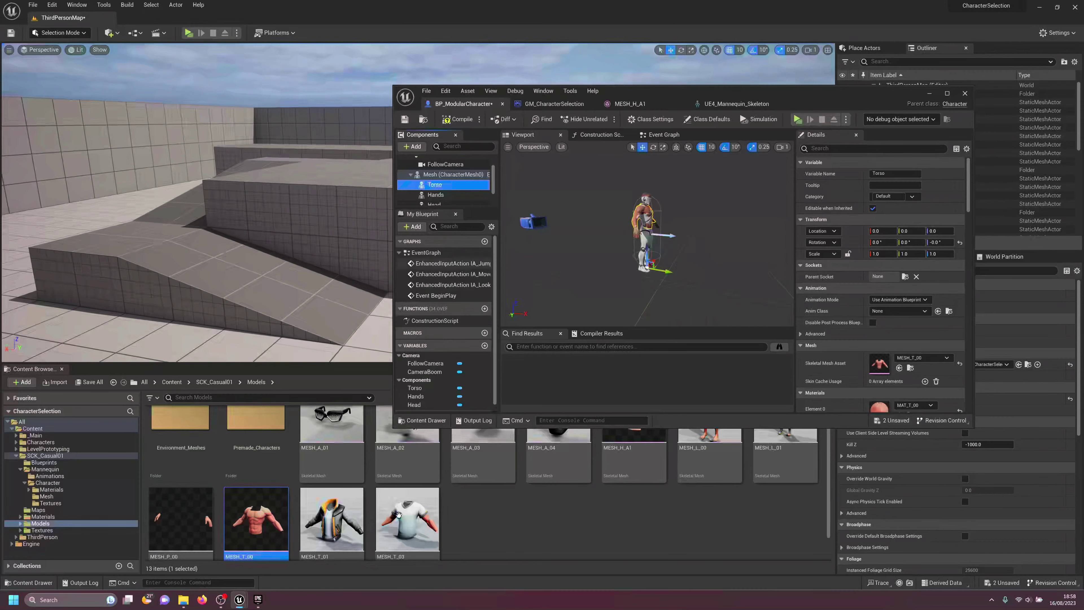
Step: Add MESH_L_00 to the blueprint, parent it directly under Mesh rather than Torso, and name it legs
{"action": "left_click", "coordinate": [704, 457]}
{"action": "left_click_drag", "start_coordinate": [642, 443], "coordinate": [478, 188]}
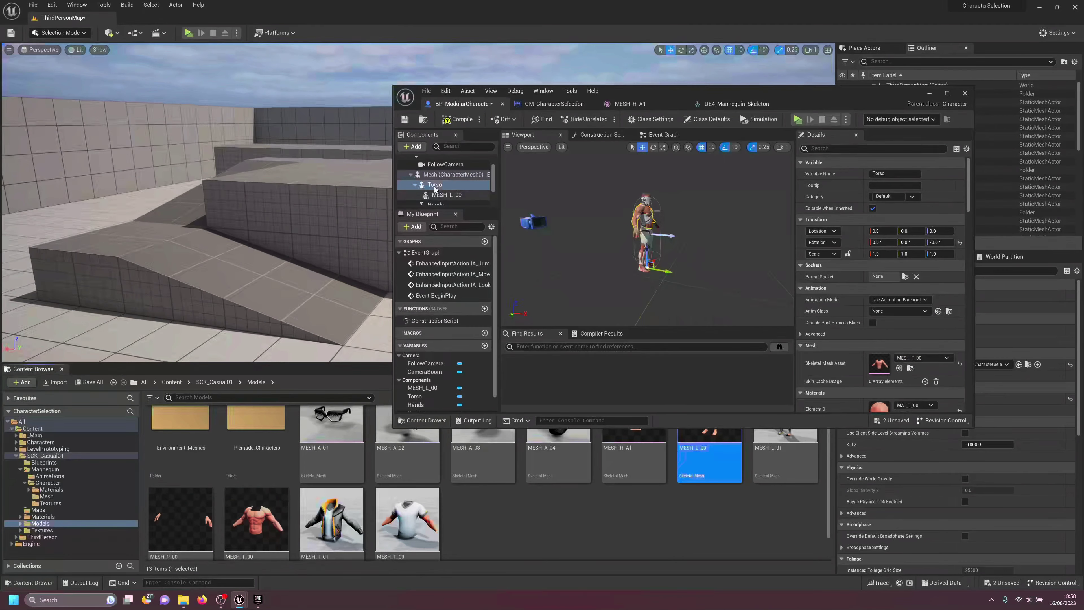
{"action": "key", "text": "ctrl+z"}
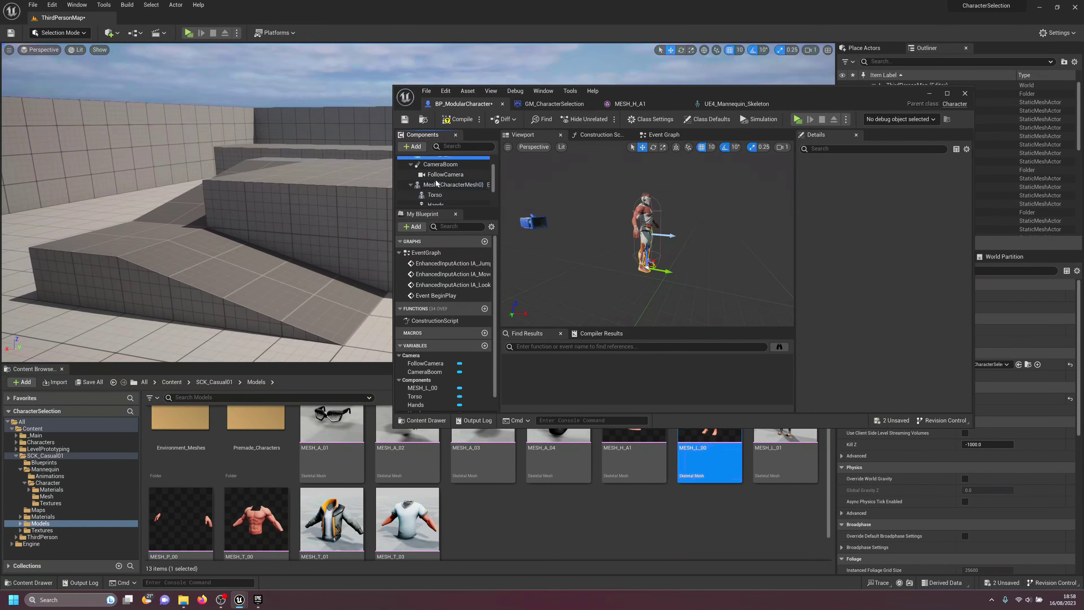
{"action": "scroll", "coordinate": [448, 184], "scroll_direction": "up", "scroll_amount": 2}
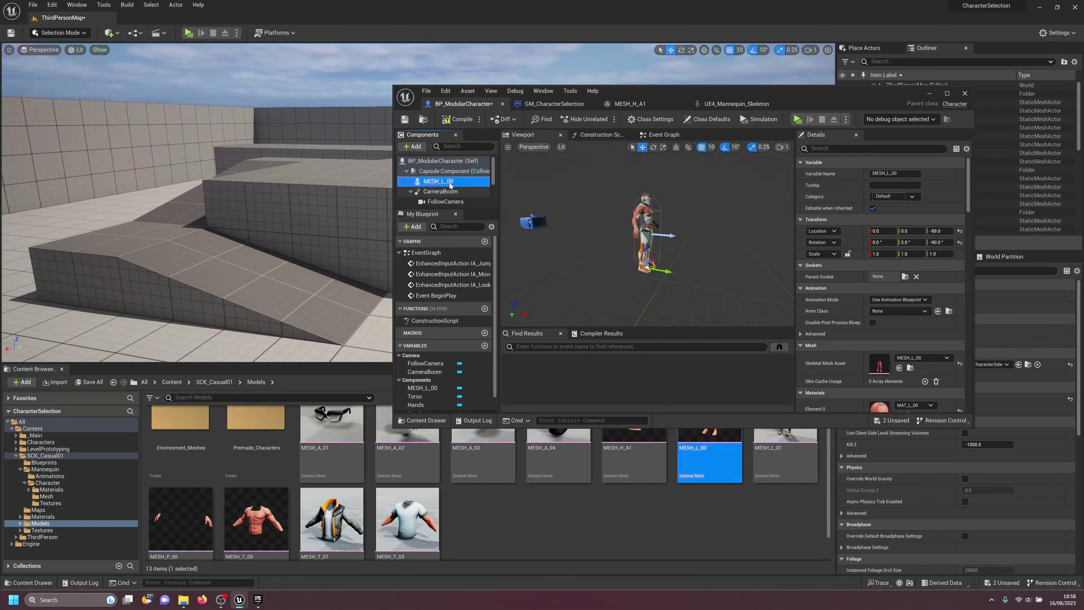
{"action": "double_click", "coordinate": [814, 98]}
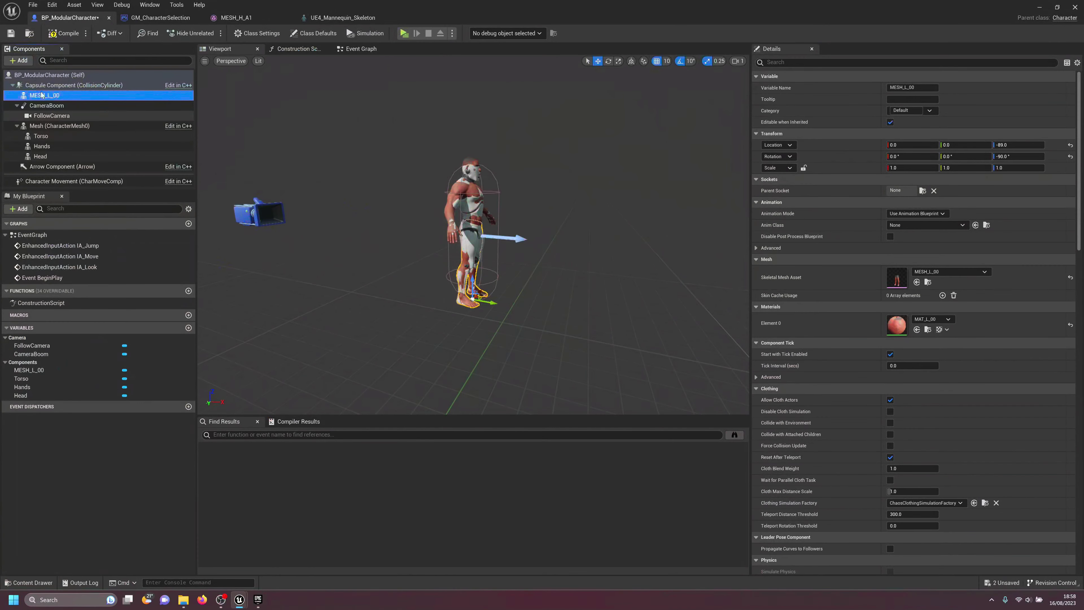
{"action": "left_click_drag", "start_coordinate": [42, 95], "coordinate": [47, 126]}
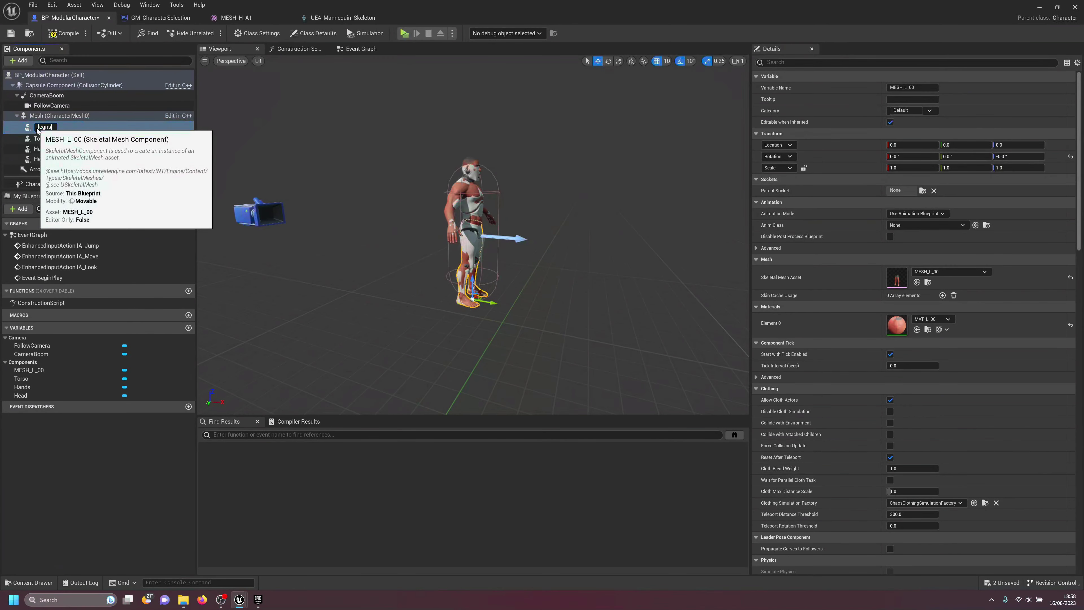
{"action": "key", "text": "Return"}
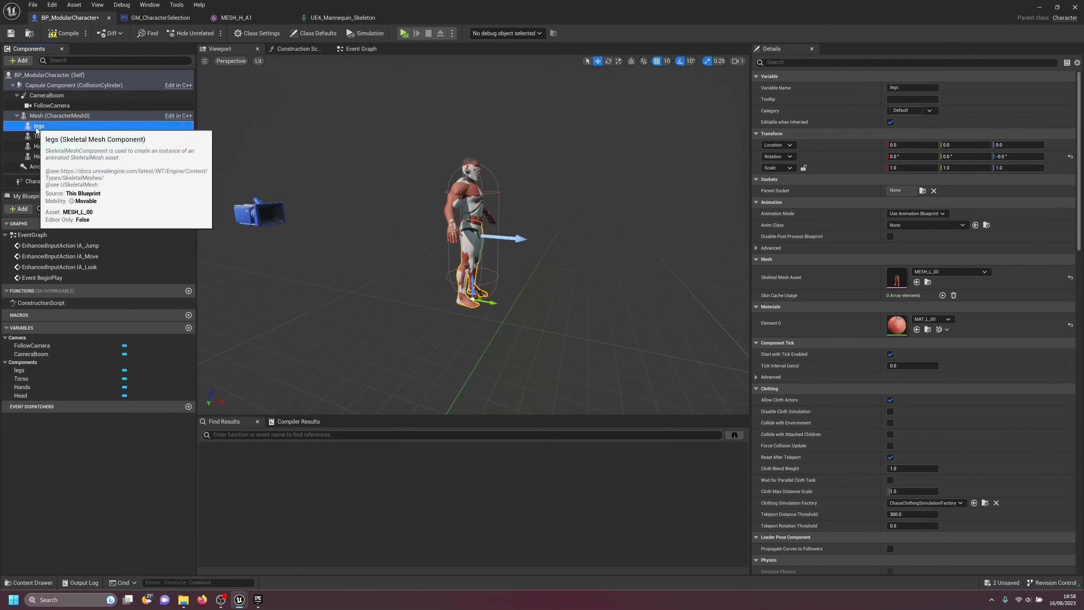
Step: Save BP_ModularCharacter, run the preview, move the modular character around the level, and end the preview
{"action": "key", "text": "ctrl+s"}
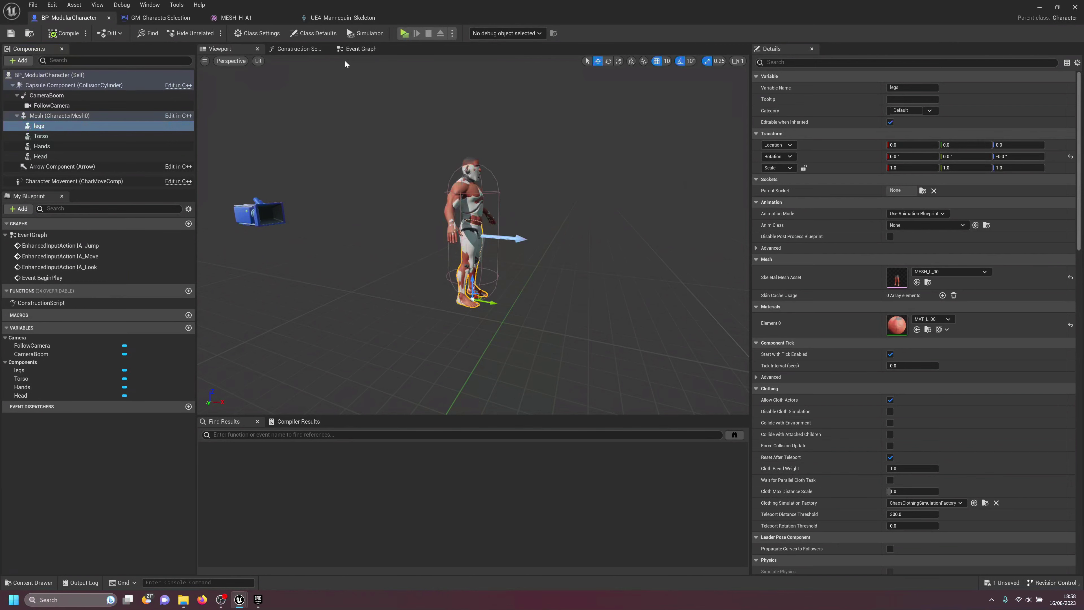
{"action": "key", "text": "alt+p"}
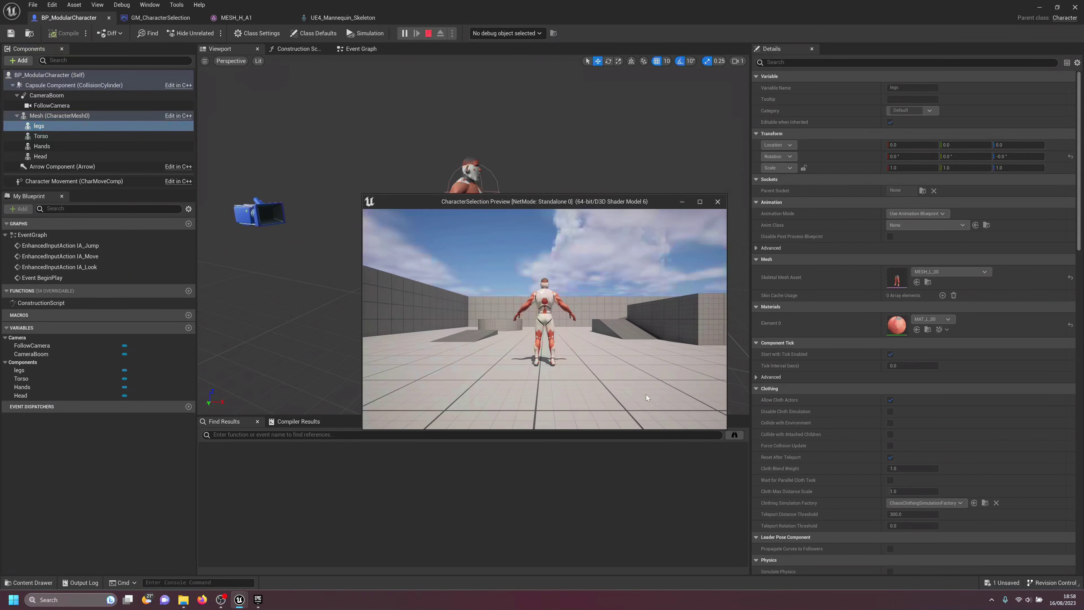
{"action": "key", "text": "w"}
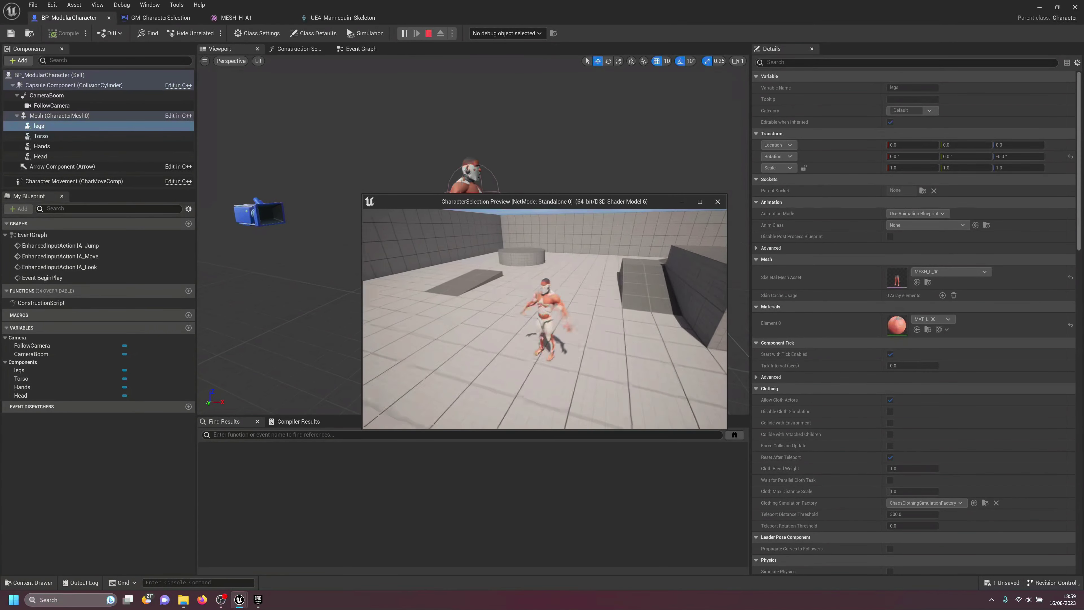
{"action": "key", "text": "w"}
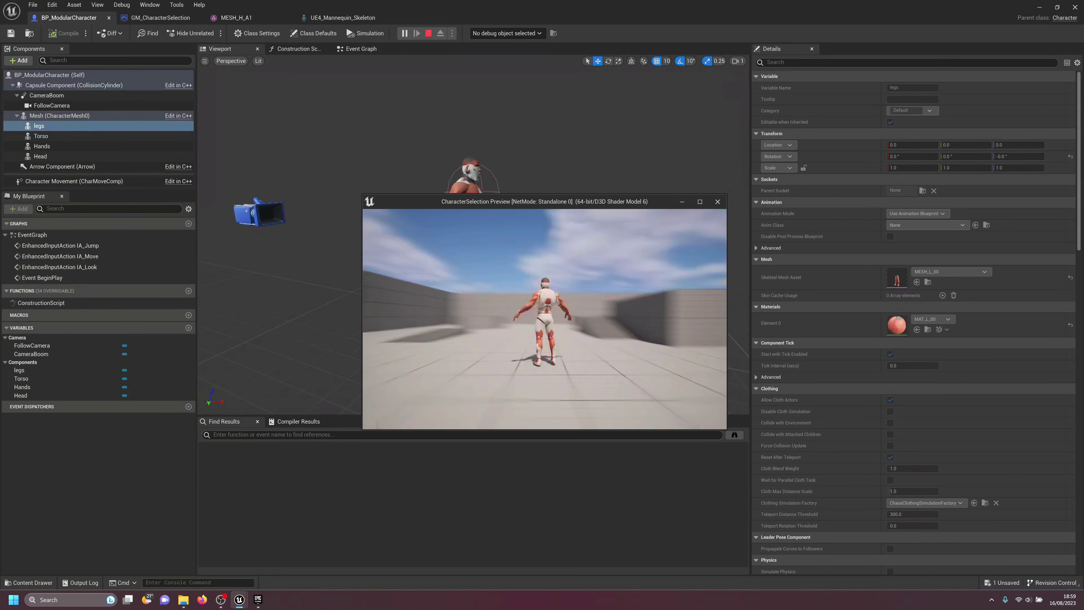
{"action": "key", "text": "w"}
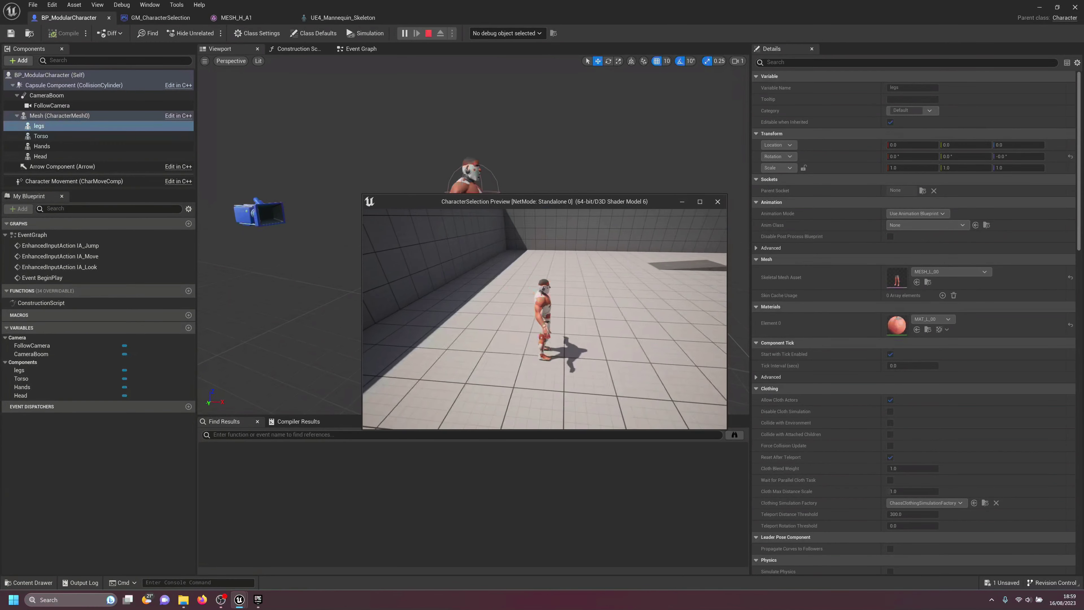
{"action": "key", "text": "Escape"}
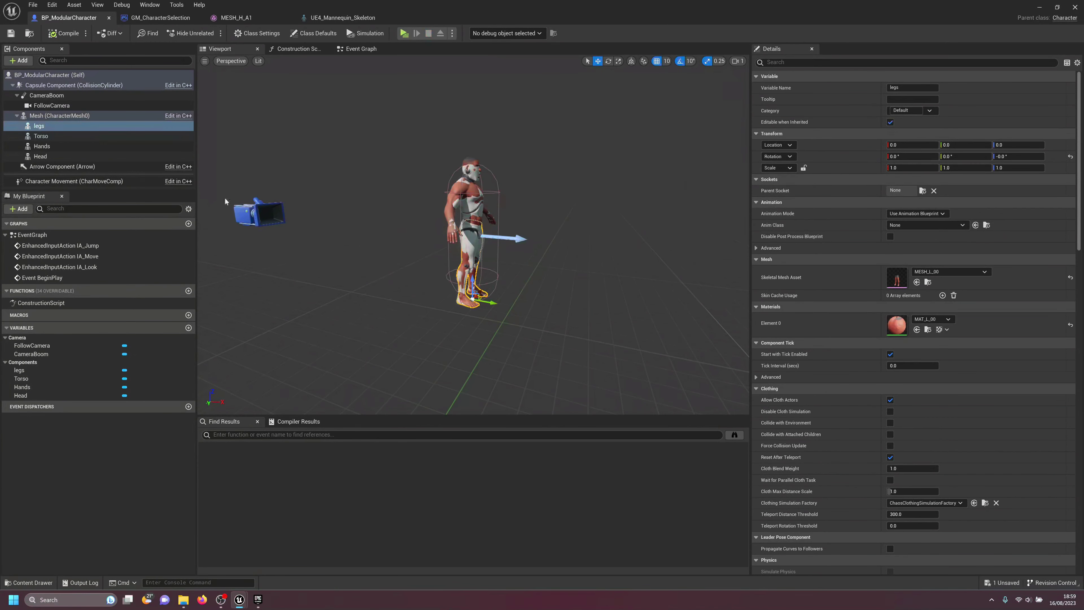
Step: Locate the Head component's mesh asset in the project, return to the maximized blueprint editor, and select the Mesh component
{"action": "left_click", "coordinate": [43, 148]}
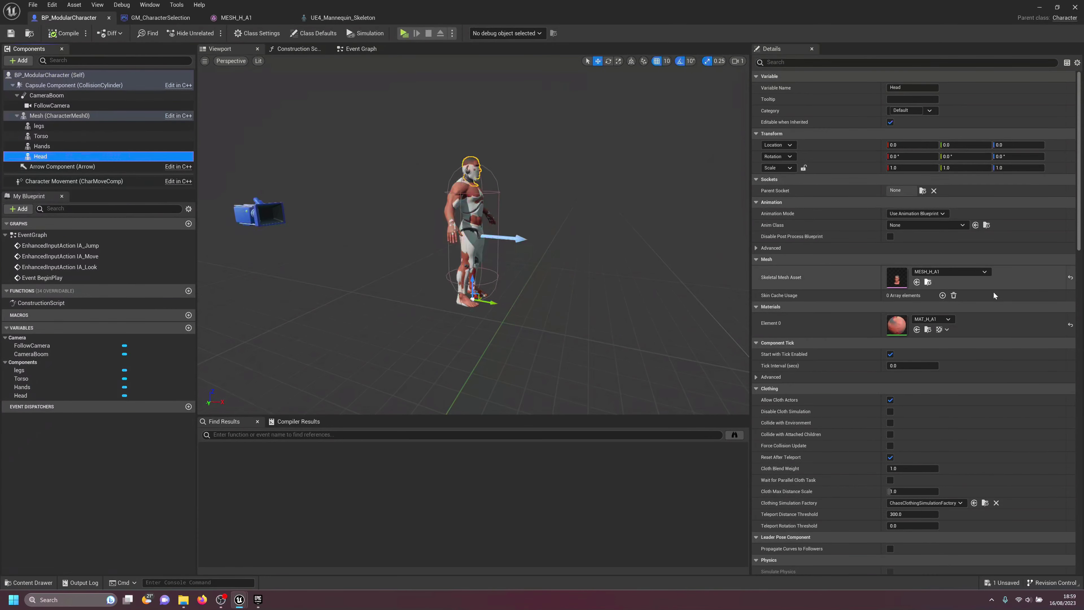
{"action": "left_click", "coordinate": [928, 282]}
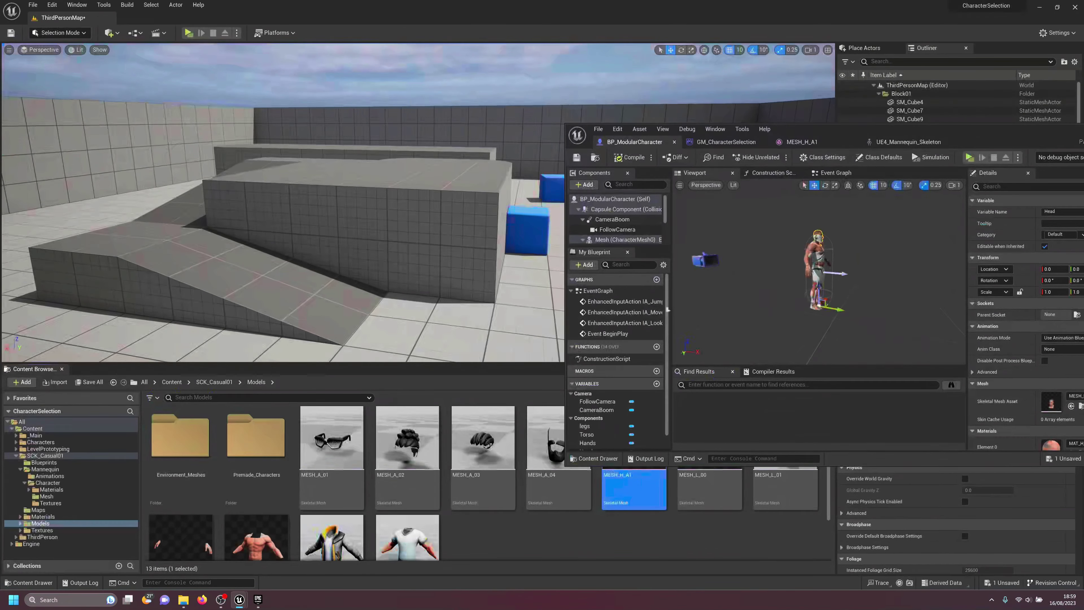
{"action": "left_click_drag", "start_coordinate": [1004, 140], "coordinate": [895, 90]}
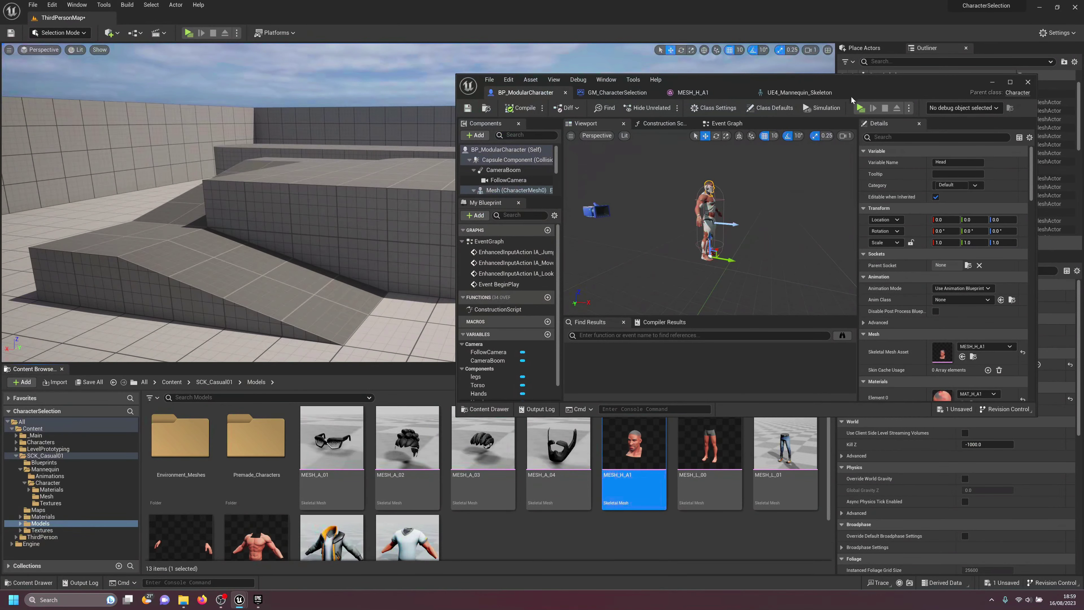
{"action": "double_click", "coordinate": [877, 81]}
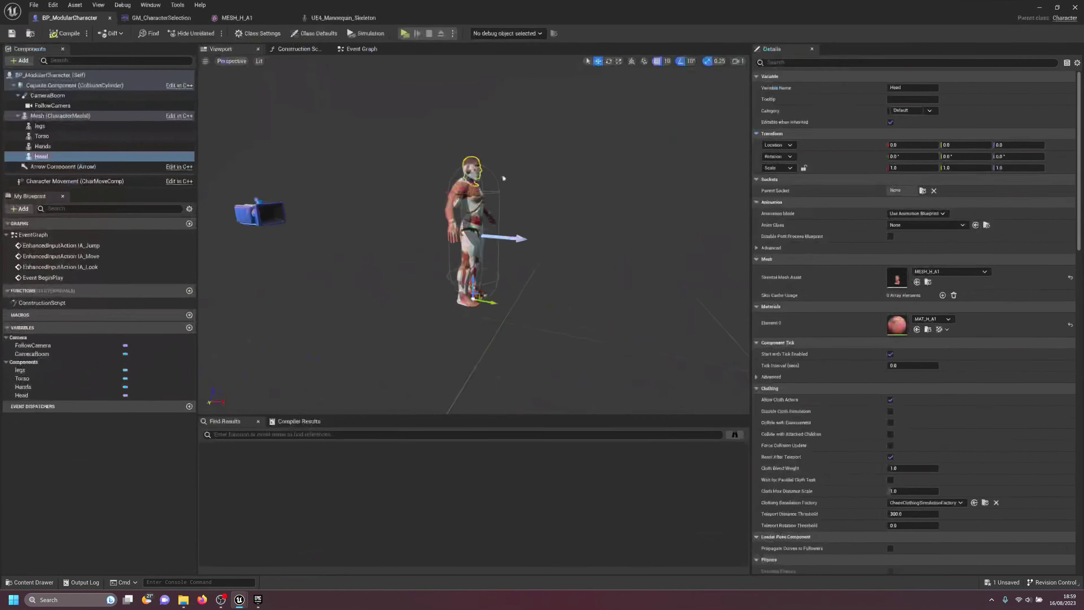
{"action": "left_click", "coordinate": [49, 116]}
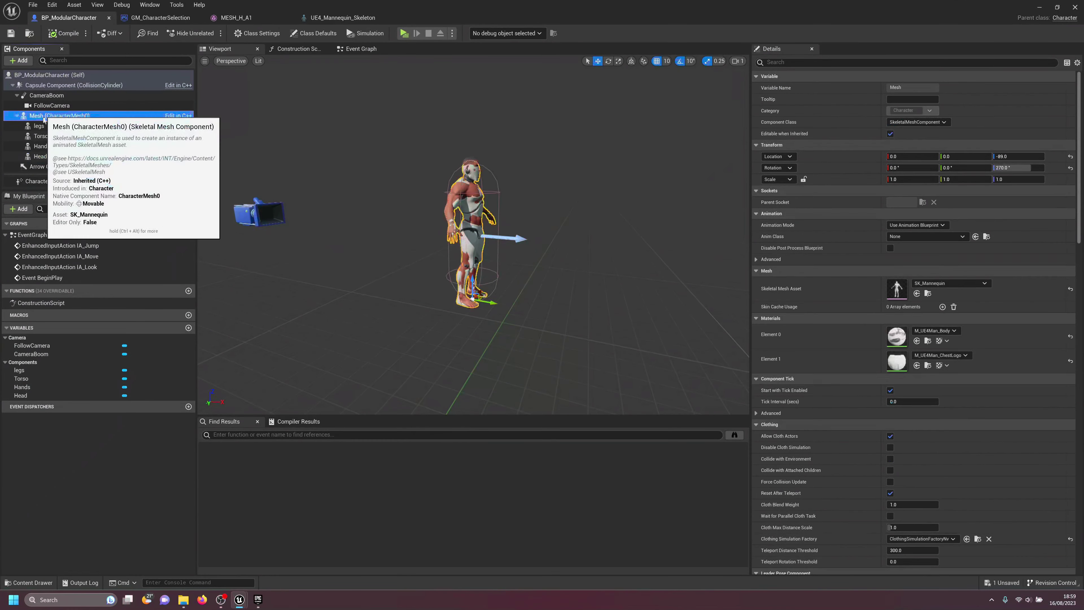
Step: Assign MESH_H_A1 as the Mesh component's skeletal mesh, delete the separate Head component, and save the blueprint
{"action": "left_click", "coordinate": [918, 295]}
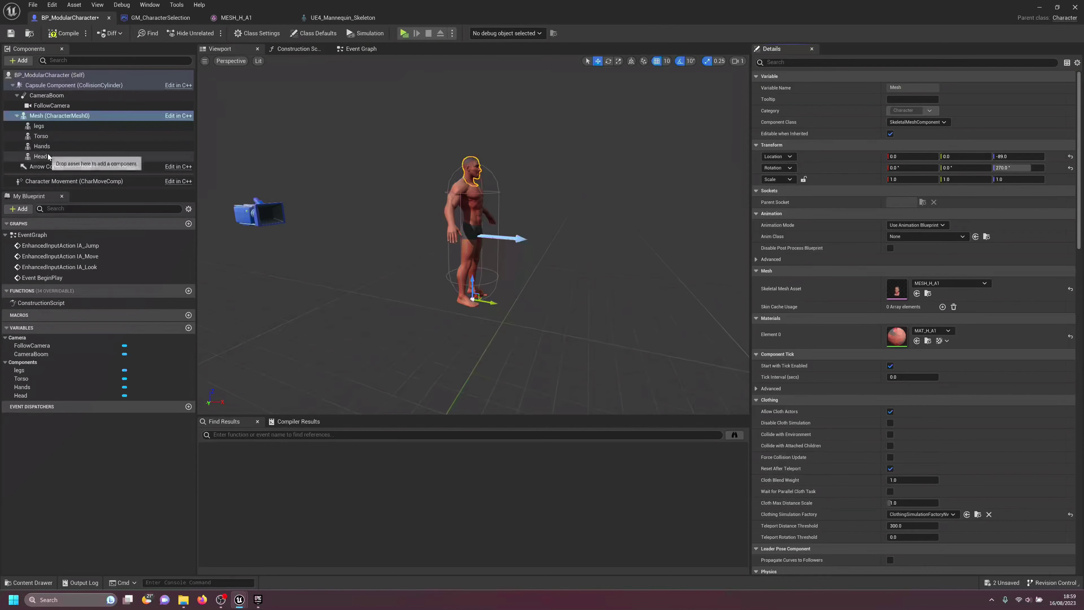
{"action": "left_click", "coordinate": [40, 157]}
{"action": "key", "text": "Delete"}
{"action": "left_click", "coordinate": [118, 117]}
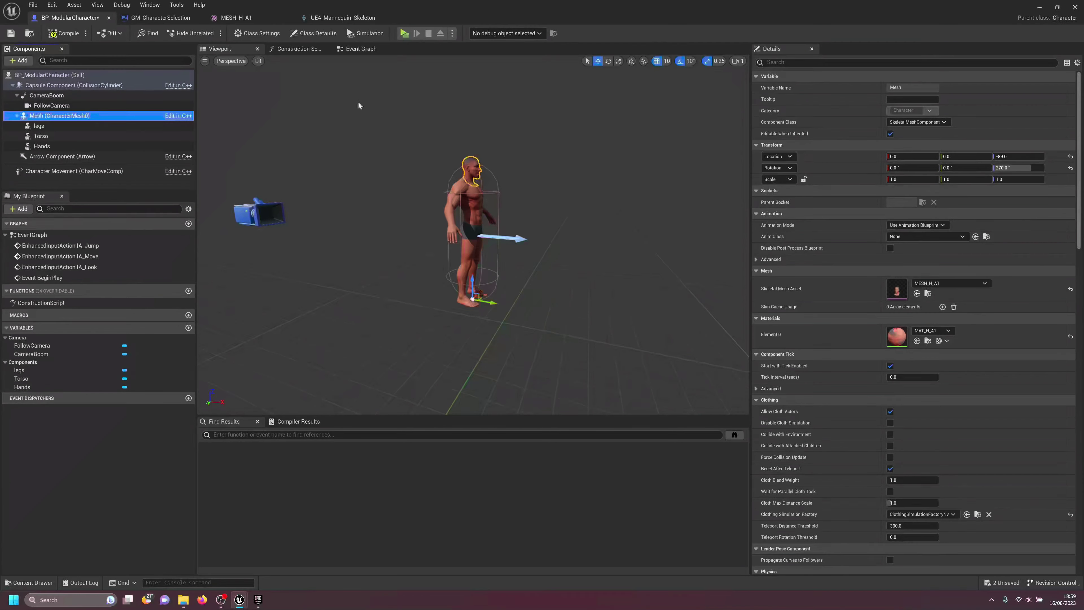
{"action": "left_click", "coordinate": [10, 33]}
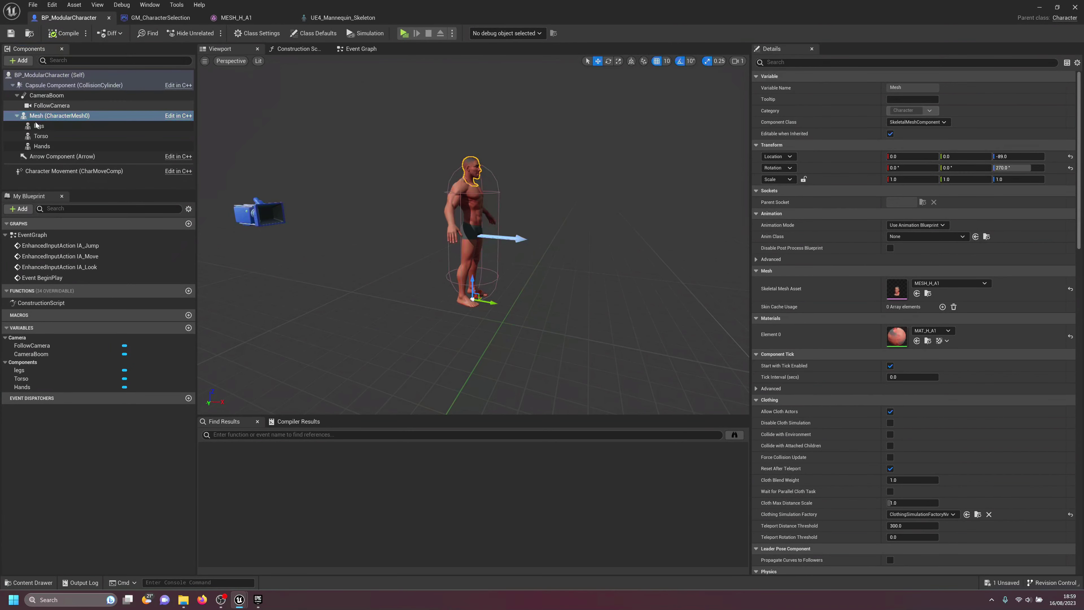
Step: Rename the legs component with a capital L, compile and save BP_ModularCharacter, and close its editor
{"action": "left_click", "coordinate": [38, 126]}
{"action": "left_click", "coordinate": [41, 128]}
{"action": "left_click", "coordinate": [39, 128]}
{"action": "type", "text": "L"}
{"action": "key", "text": "Return"}
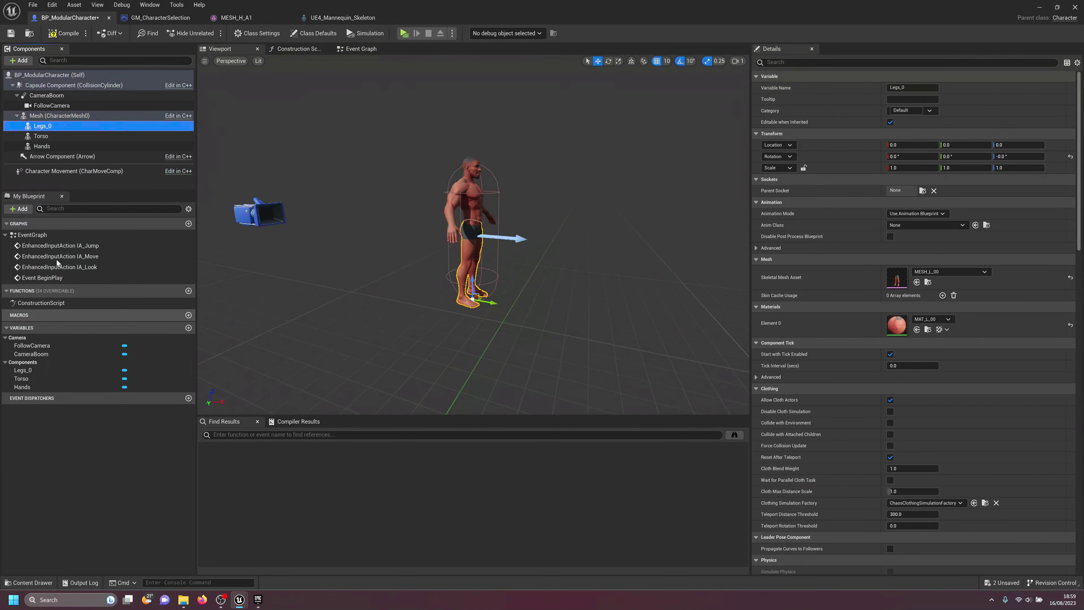
{"action": "left_click", "coordinate": [64, 33]}
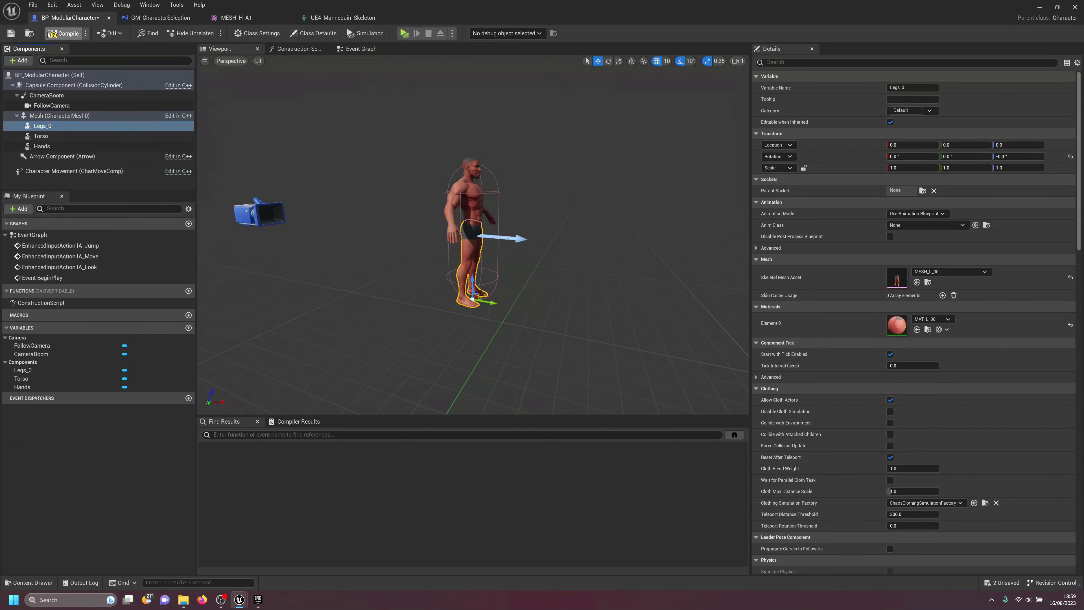
{"action": "left_click", "coordinate": [11, 32]}
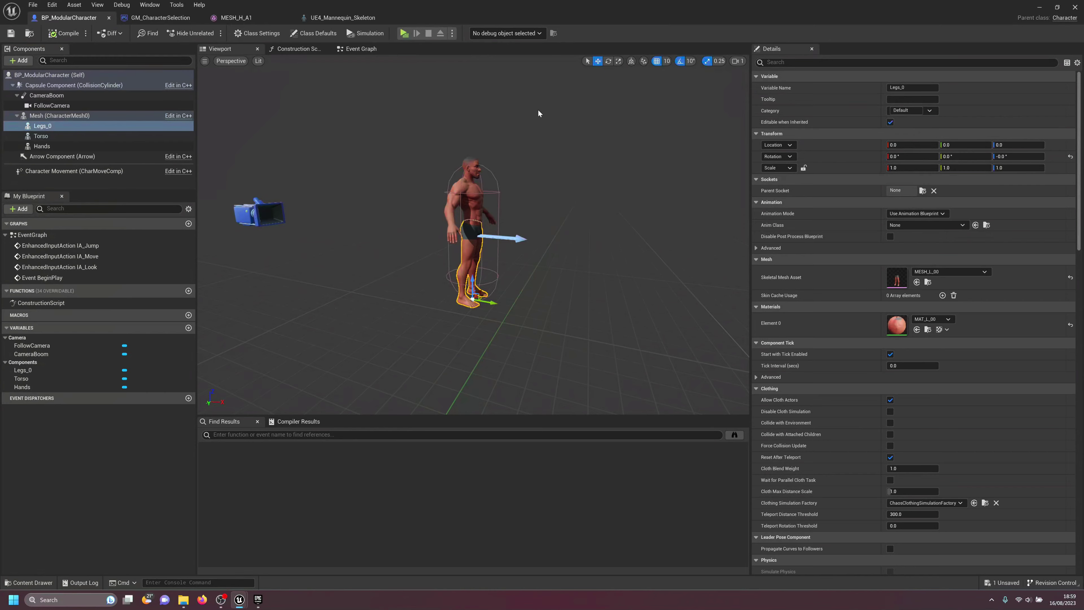
{"action": "left_click_drag", "start_coordinate": [641, 10], "coordinate": [525, 208]}
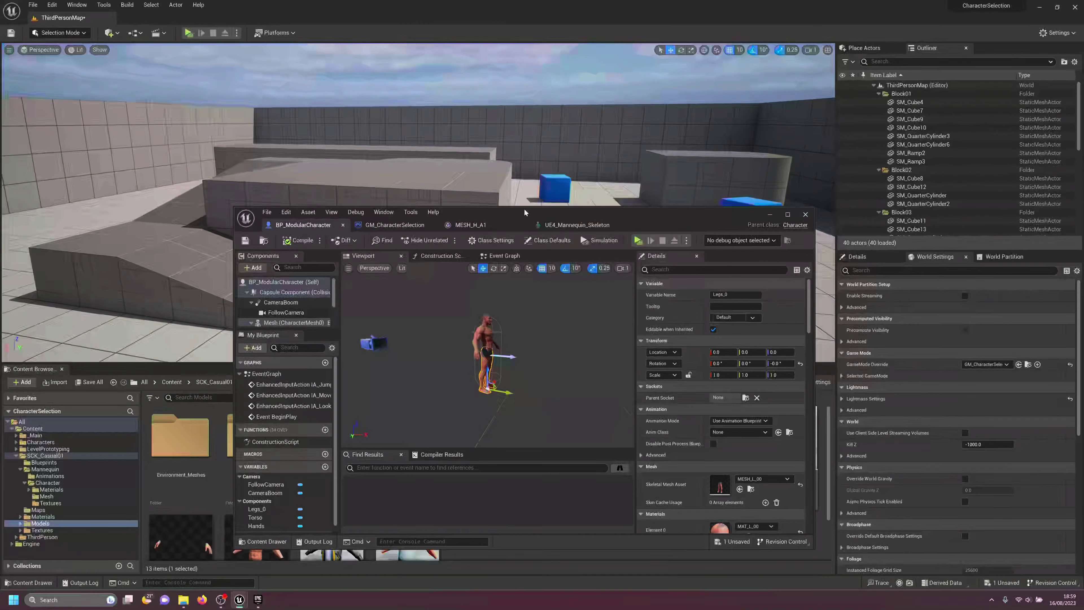
{"action": "left_click", "coordinate": [806, 215]}
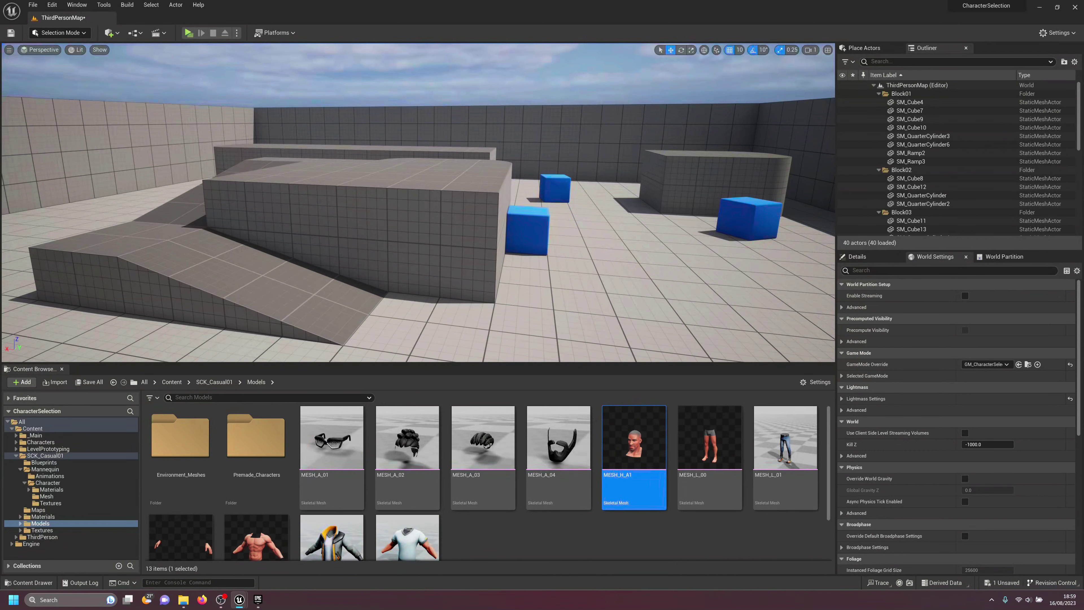
Step: Create a folder named AnimationRetarget inside the _Main content folder, save the level, and open the new folder
{"action": "left_click", "coordinate": [221, 600]}
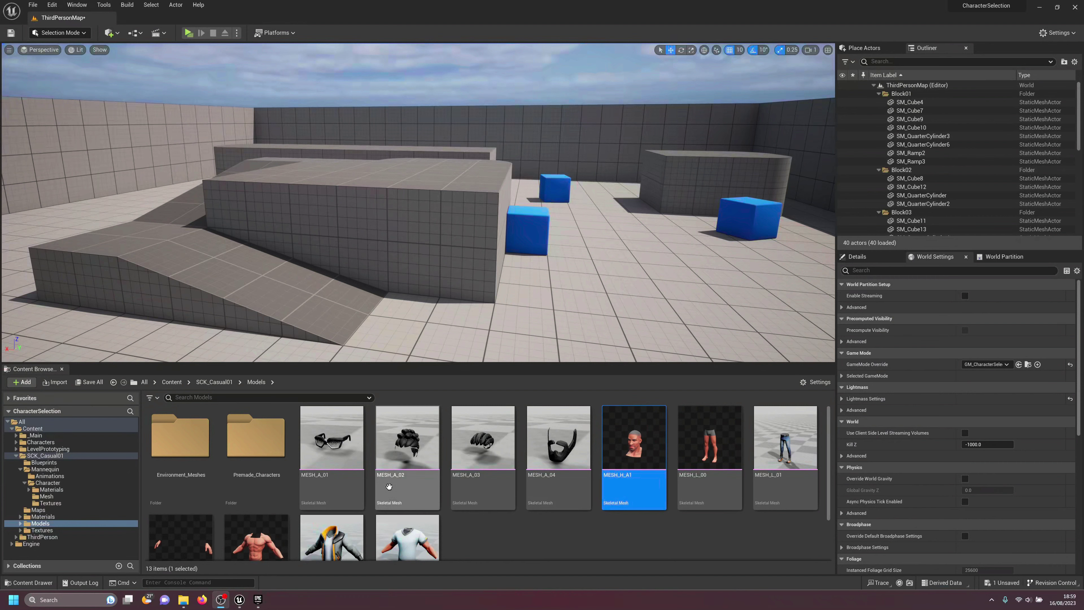
{"action": "left_click", "coordinate": [170, 382]}
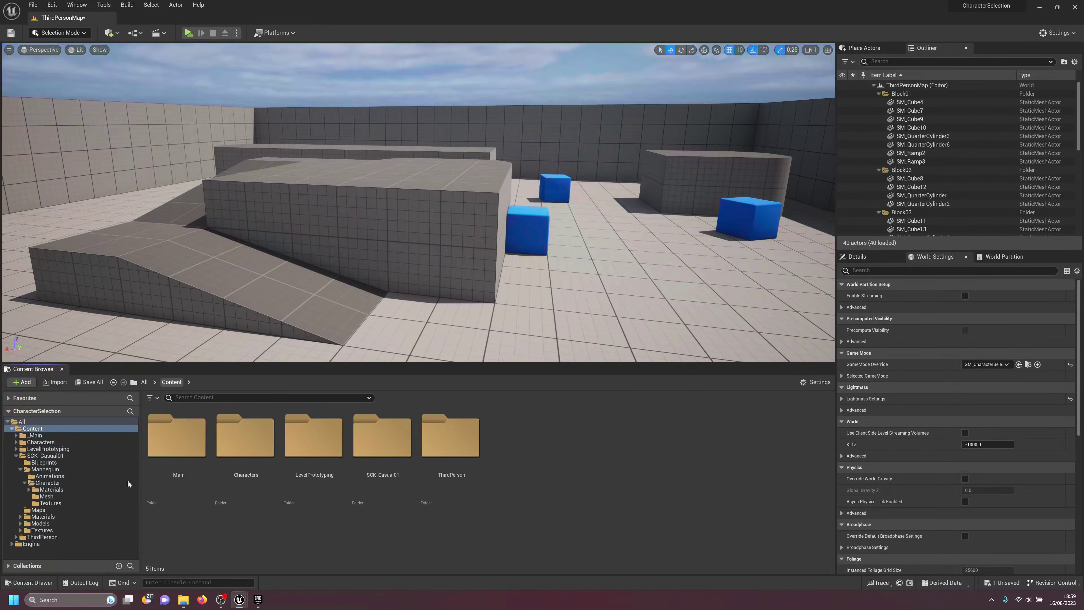
{"action": "double_click", "coordinate": [198, 459]}
{"action": "right_click", "coordinate": [374, 468]}
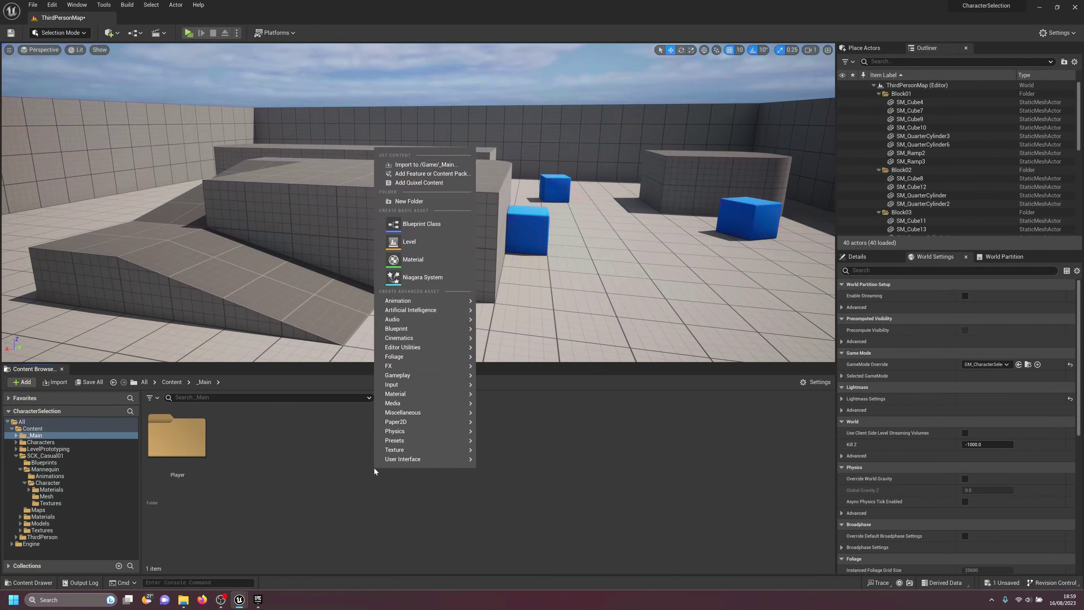
{"action": "left_click", "coordinate": [423, 206]}
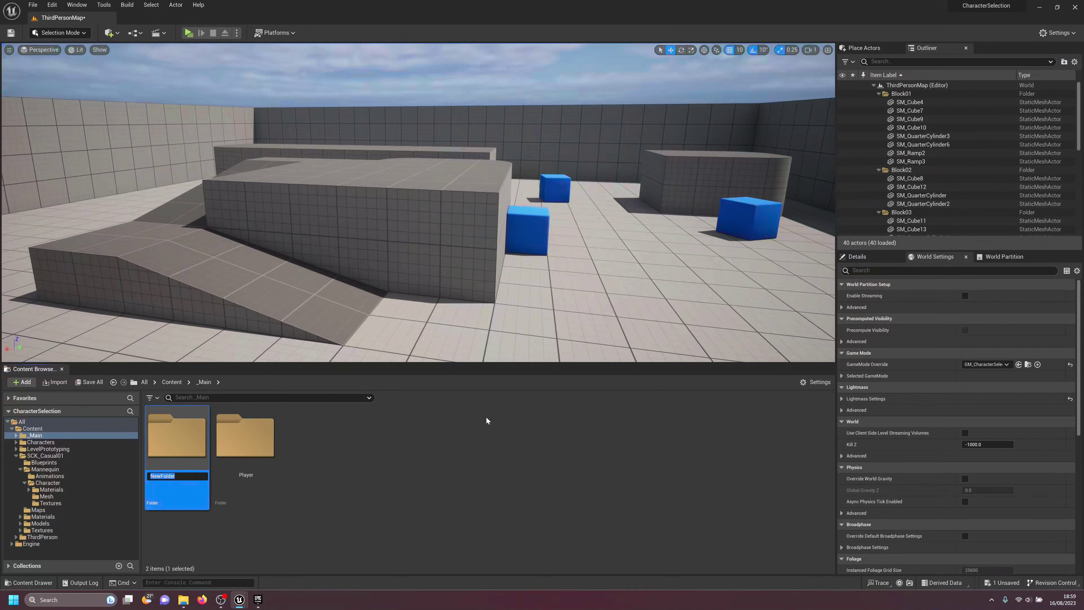
{"action": "type", "text": "AnimationRetarget"}
{"action": "key", "text": "Return"}
{"action": "key", "text": "ctrl+s"}
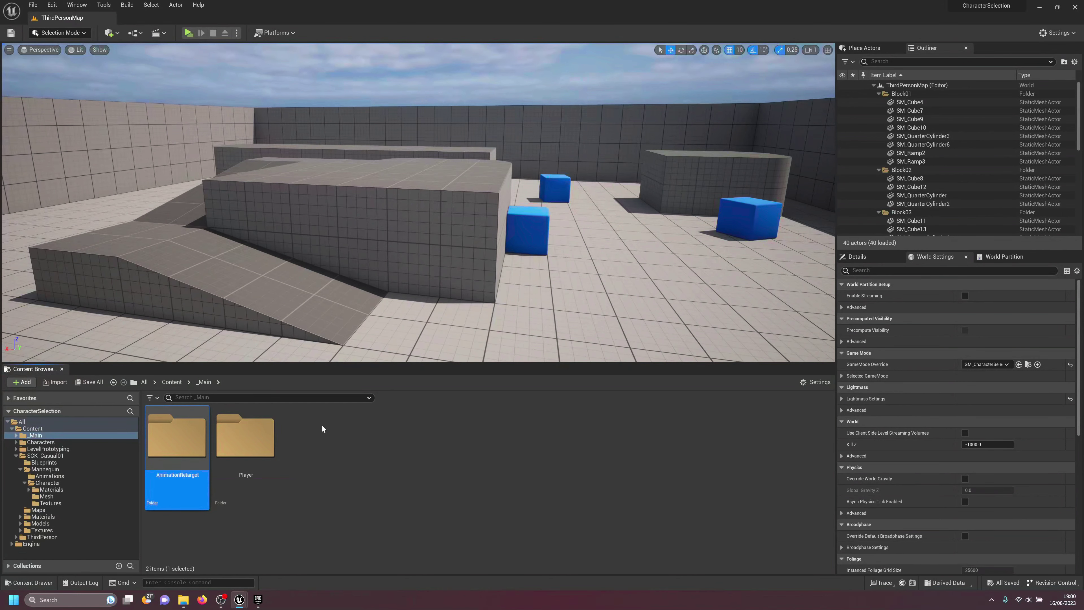
{"action": "double_click", "coordinate": [174, 449]}
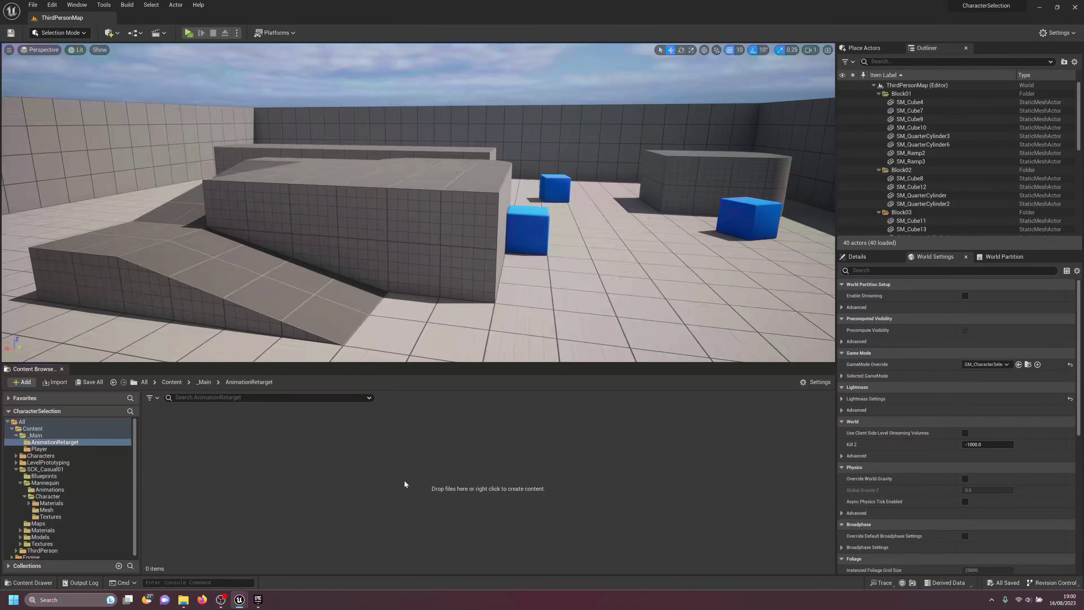
{"action": "right_click", "coordinate": [323, 446]}
{"action": "mouse_move", "coordinate": [369, 280]}
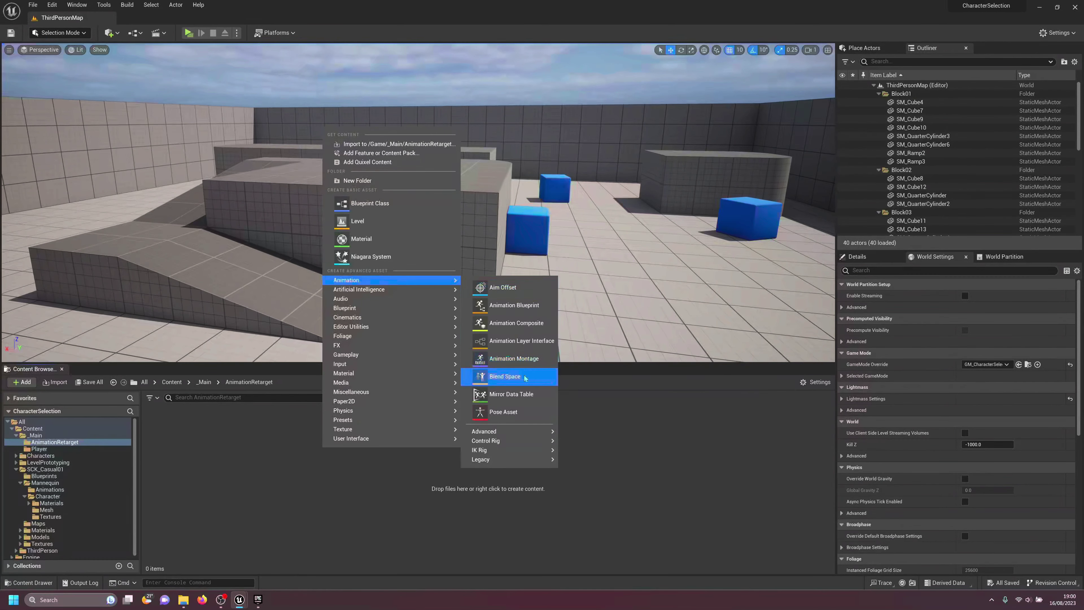
{"action": "mouse_move", "coordinate": [518, 430]}
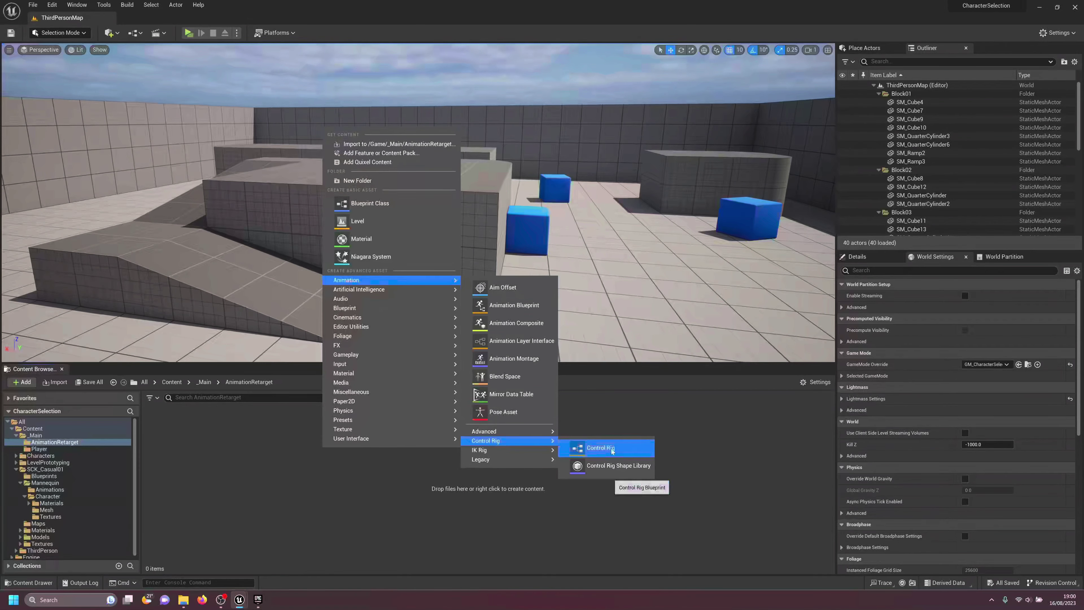
{"action": "left_click", "coordinate": [598, 449]}
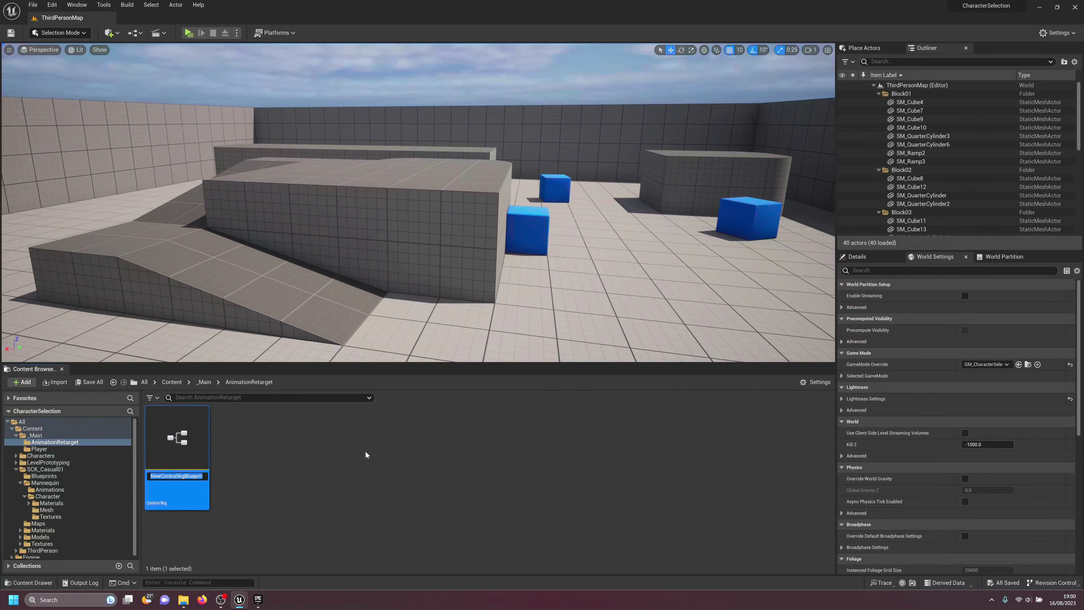
{"action": "type", "text": "CR_EU5"}
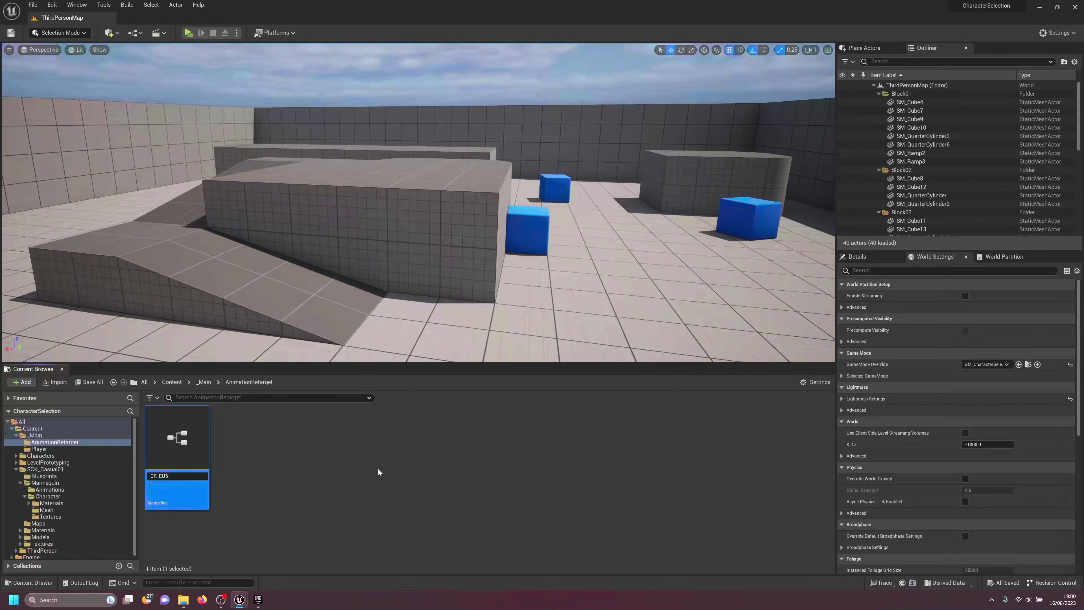
{"action": "key", "text": "Return"}
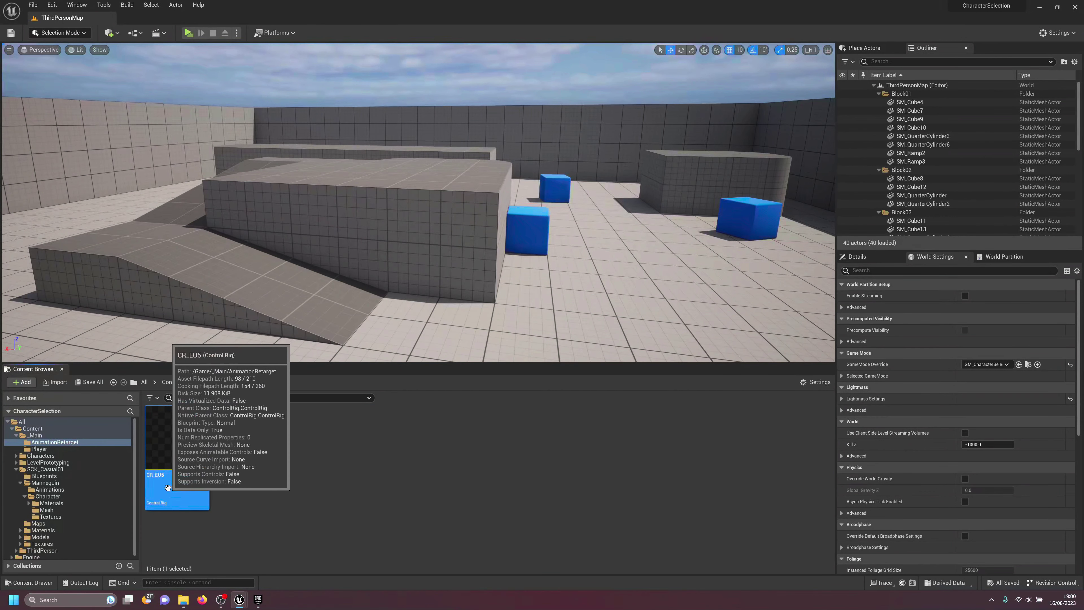
{"action": "double_click", "coordinate": [172, 446]}
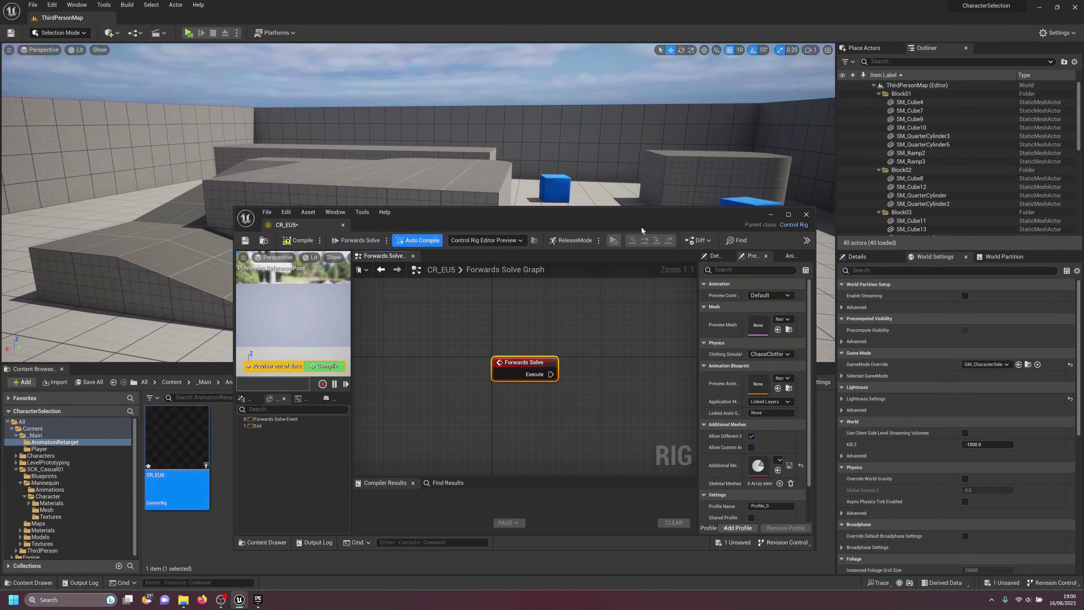
{"action": "double_click", "coordinate": [640, 216]}
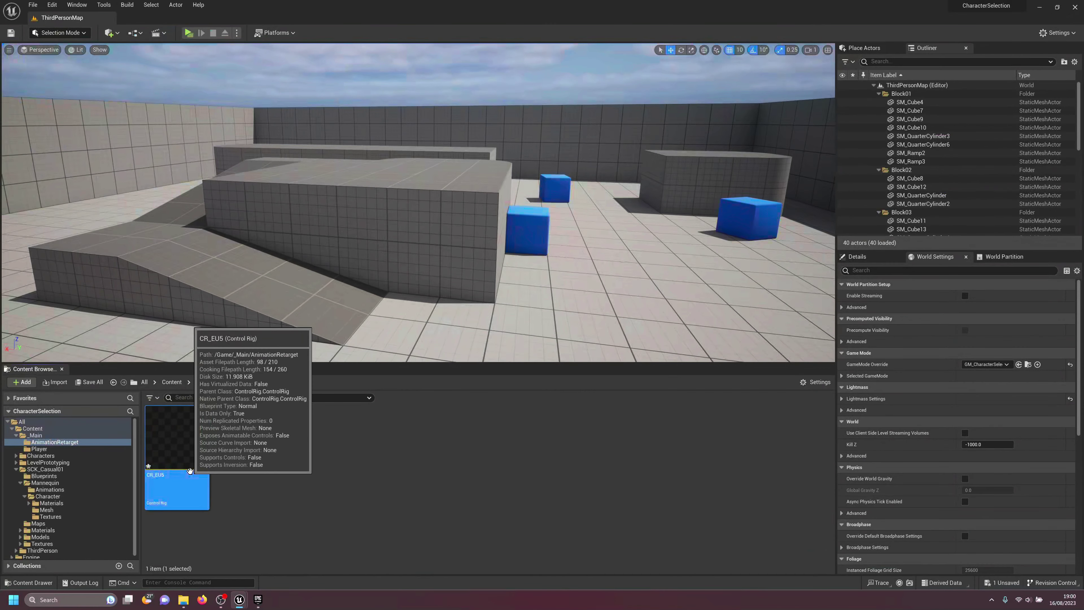
{"action": "key", "text": "Delete"}
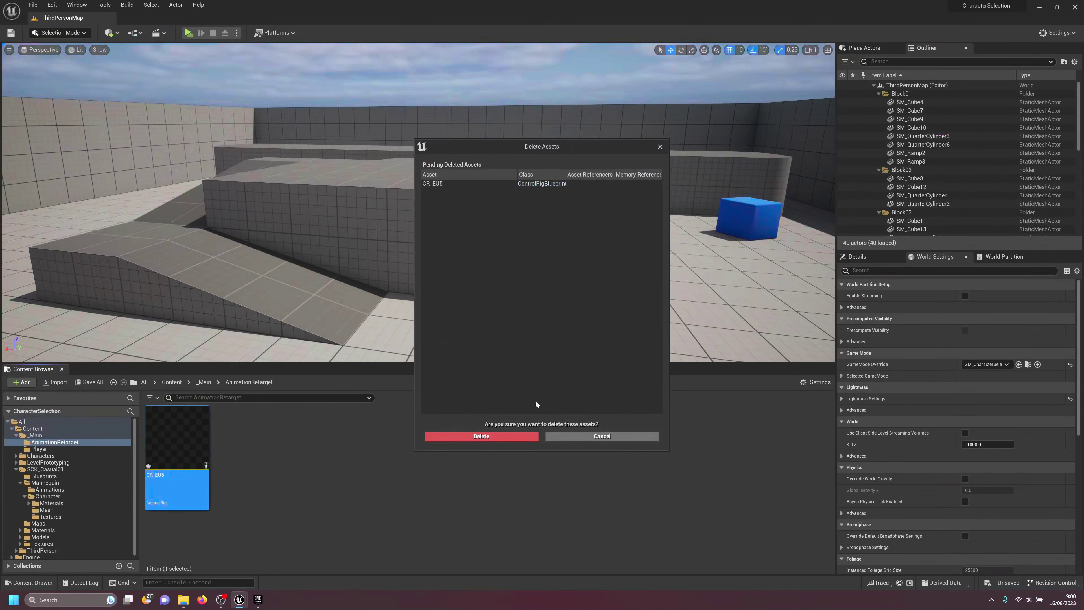
{"action": "left_click", "coordinate": [512, 435]}
Step: Create an IK Rig asset named IK_UnrealEngineOld in the AnimationRetarget folder
{"action": "right_click", "coordinate": [292, 475]}
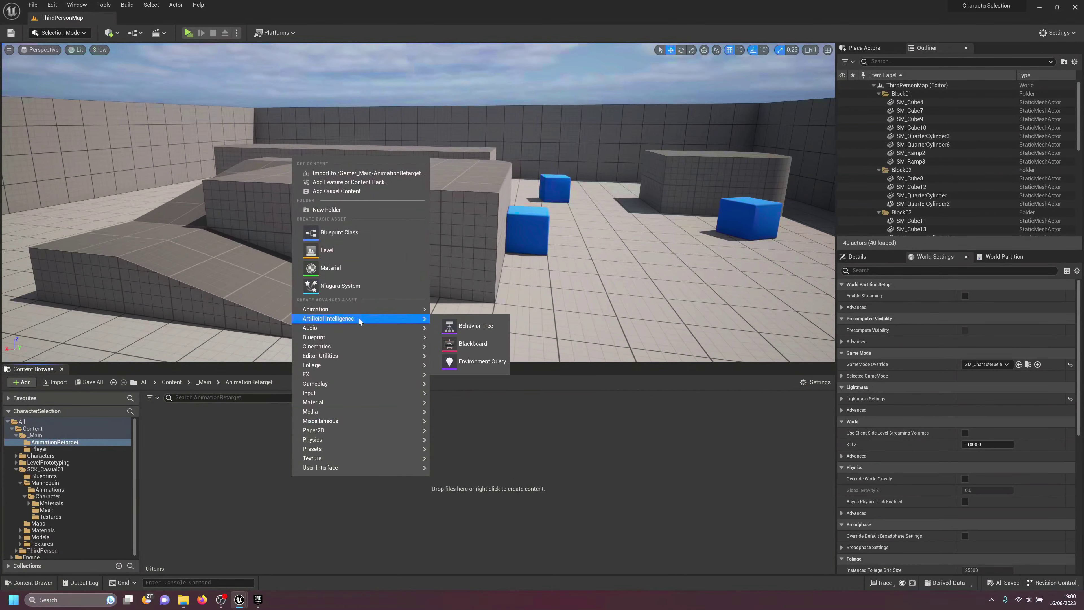
{"action": "mouse_move", "coordinate": [359, 309]}
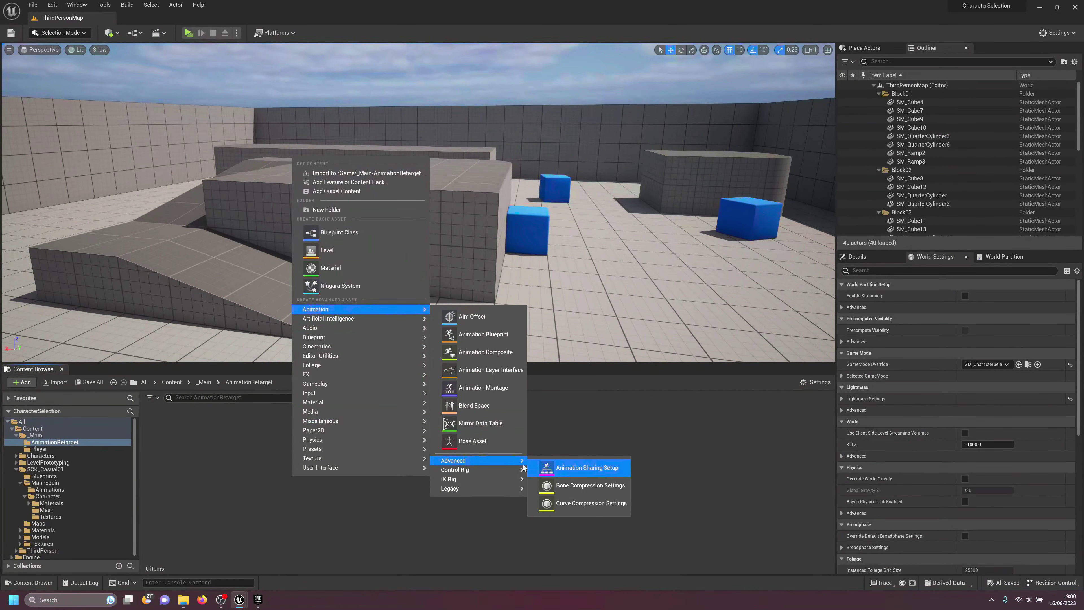
{"action": "mouse_move", "coordinate": [490, 468]}
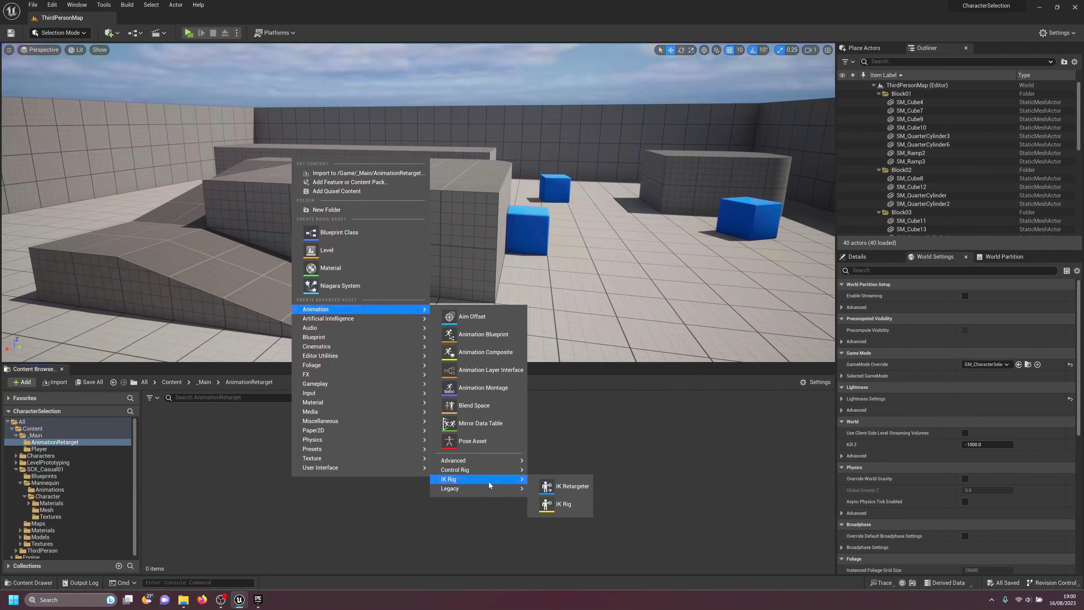
{"action": "left_click", "coordinate": [564, 504]}
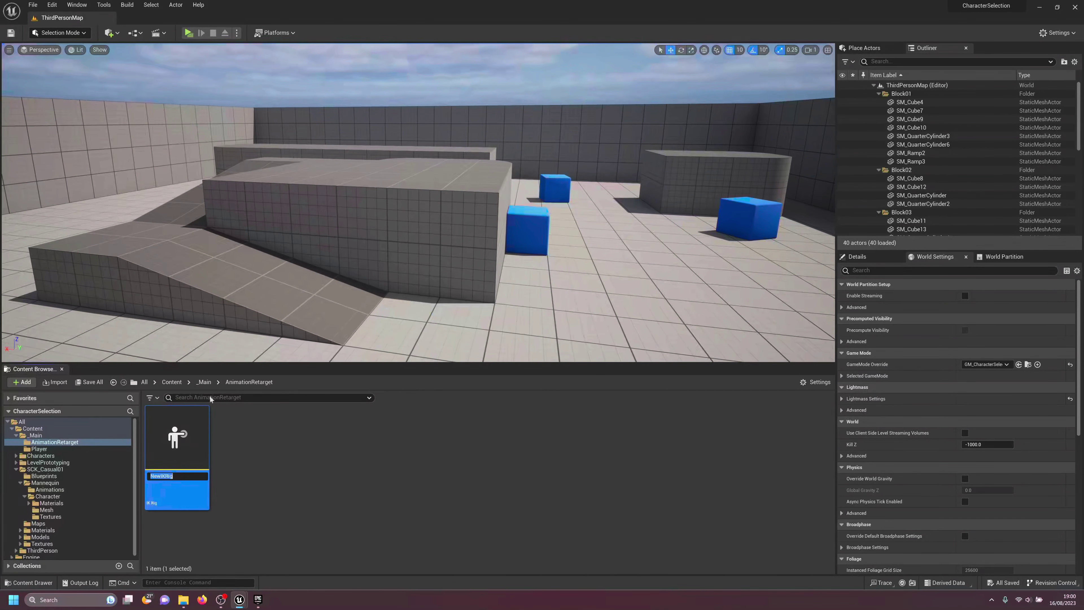
{"action": "type", "text": "IK_UnrealEngineOld"}
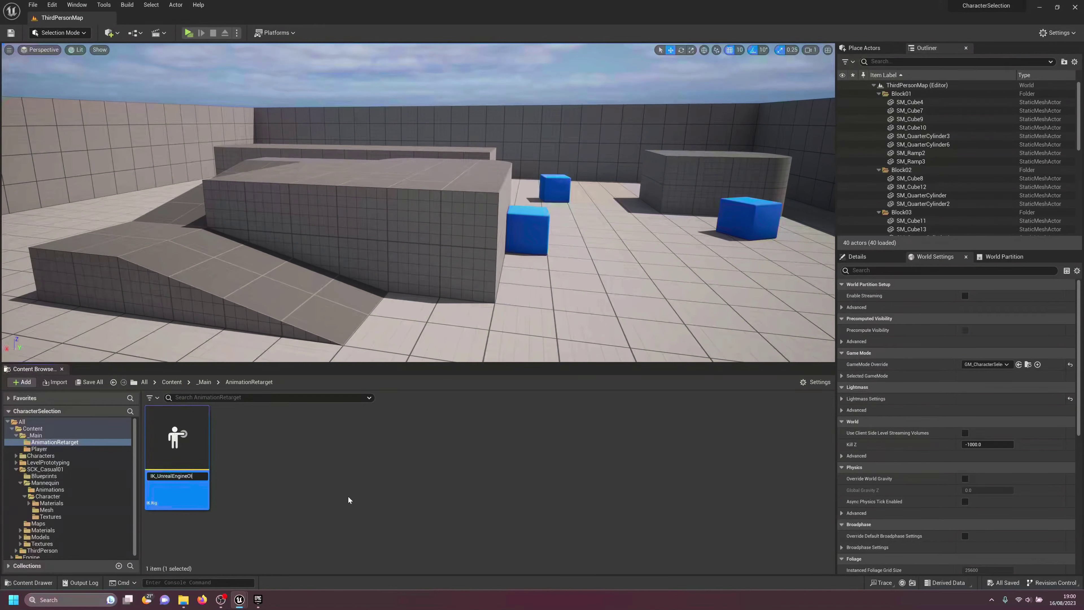
{"action": "key", "text": "Return"}
Step: Create an IK Retargeter in the AnimationRetarget folder with IK_Mannequin as source and IK_UE4_Mannequin as target
{"action": "left_click", "coordinate": [294, 450]}
{"action": "right_click", "coordinate": [295, 447]}
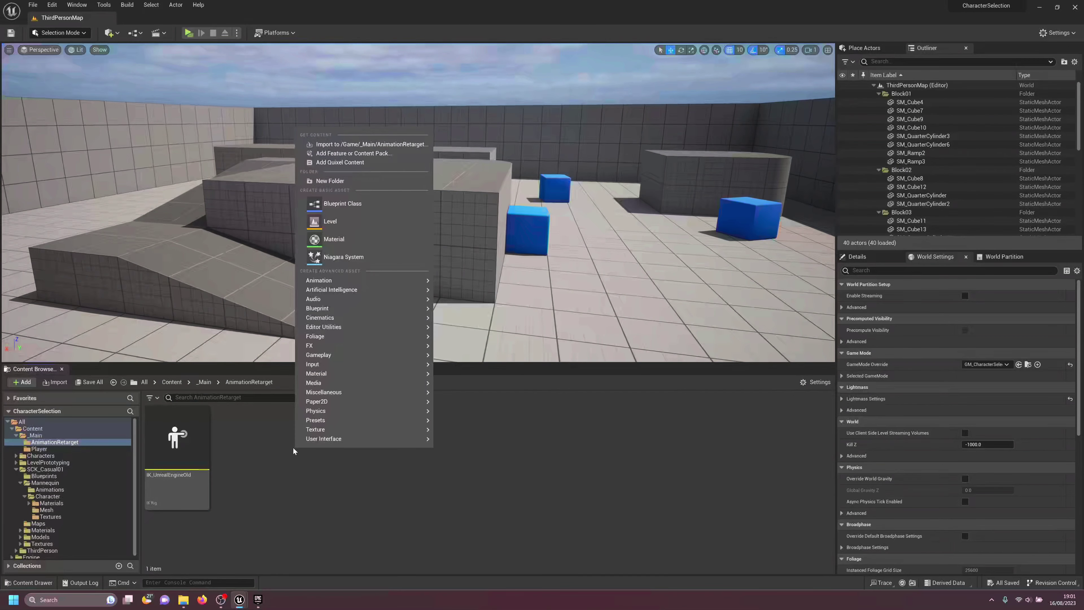
{"action": "mouse_move", "coordinate": [399, 348]}
{"action": "mouse_move", "coordinate": [341, 439]}
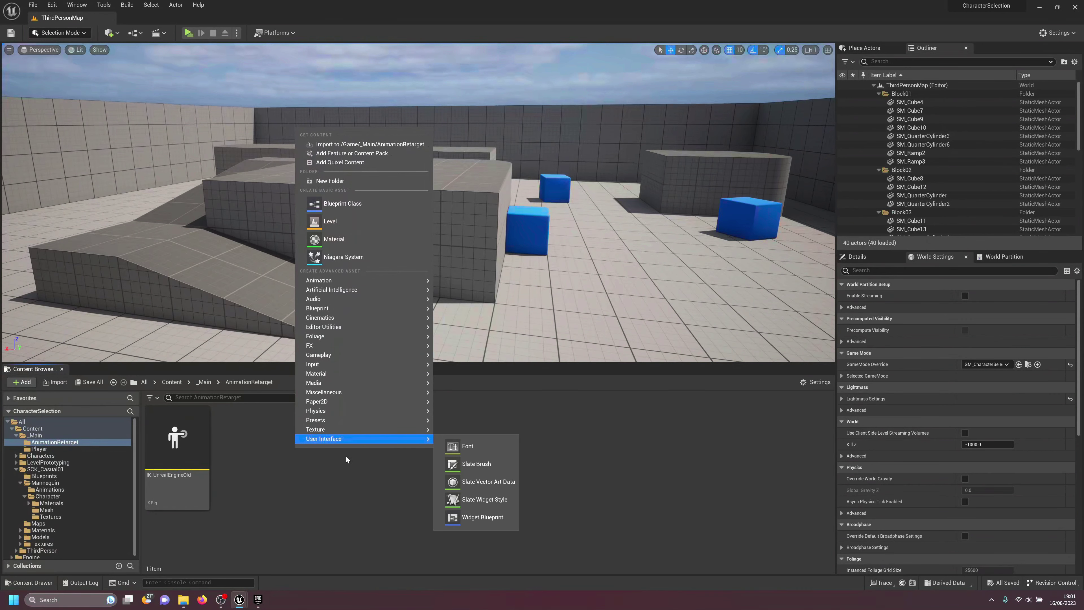
{"action": "mouse_move", "coordinate": [373, 282]}
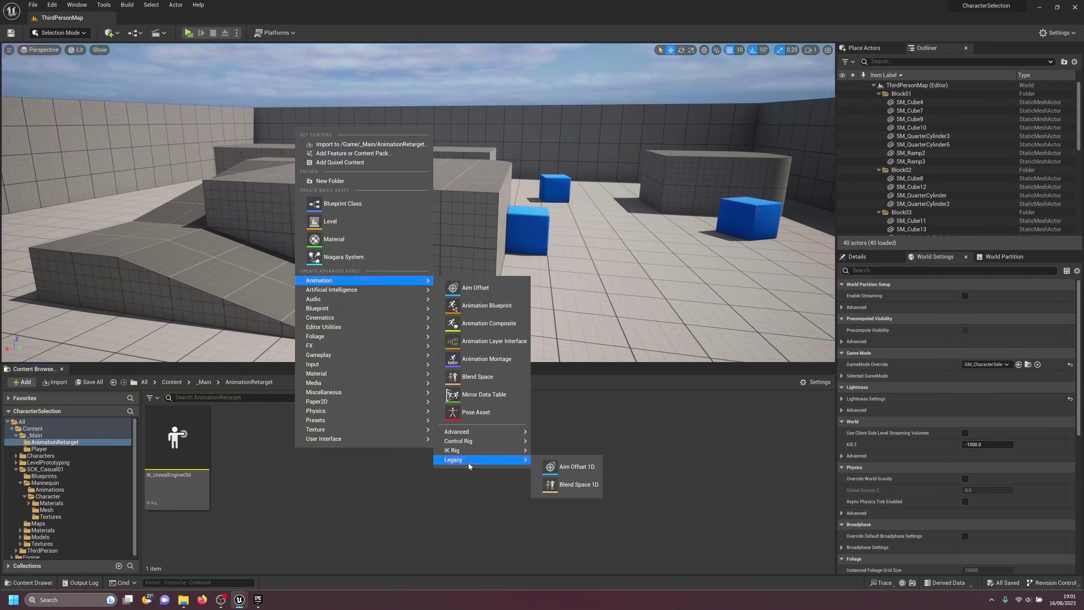
{"action": "left_click", "coordinate": [574, 457]}
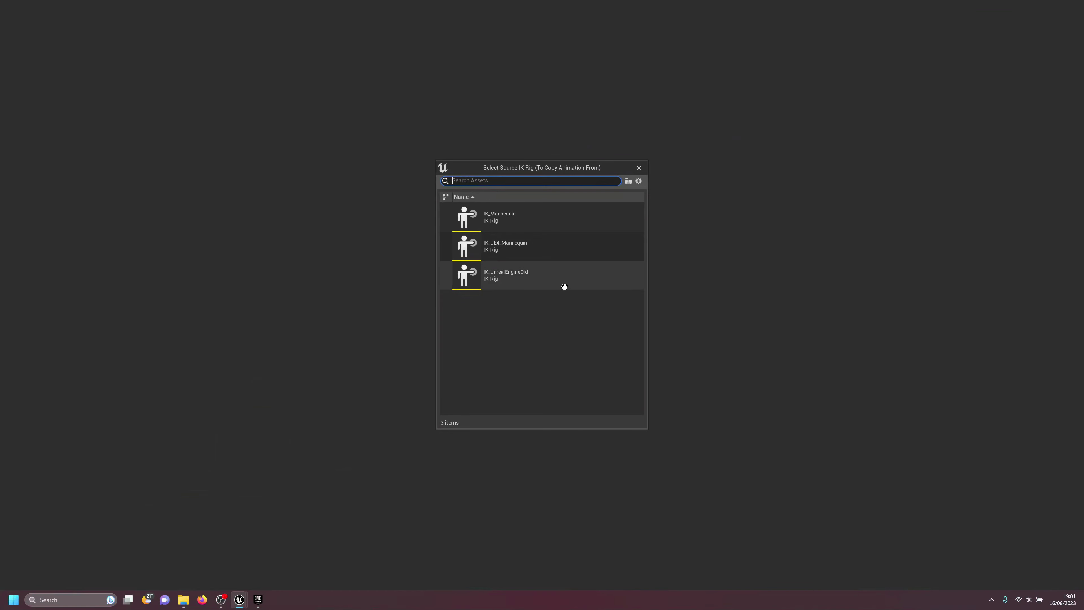
{"action": "left_click", "coordinate": [519, 219]}
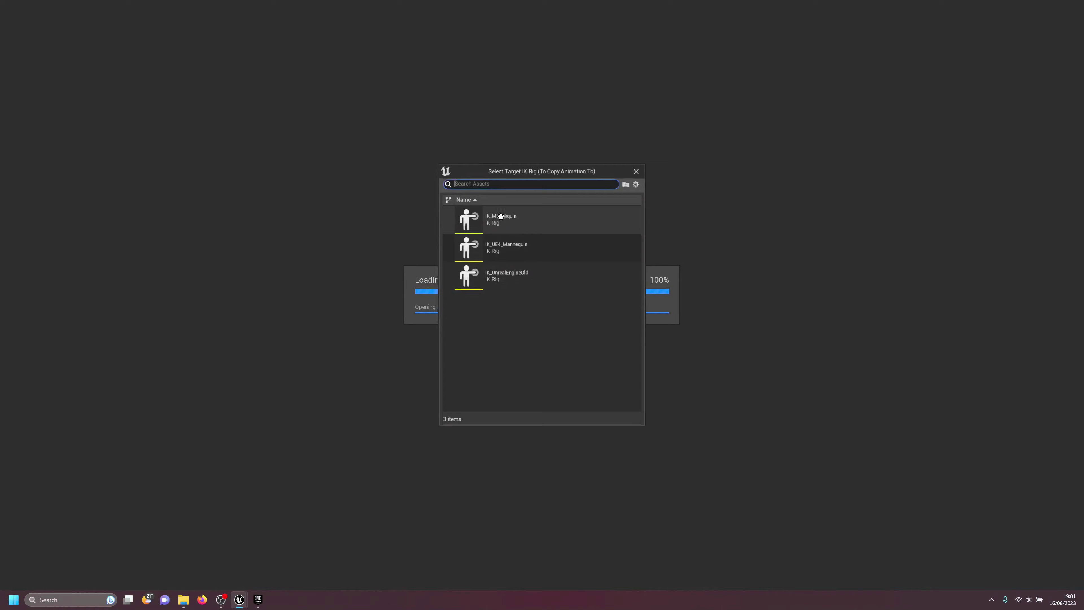
{"action": "left_click", "coordinate": [495, 253]}
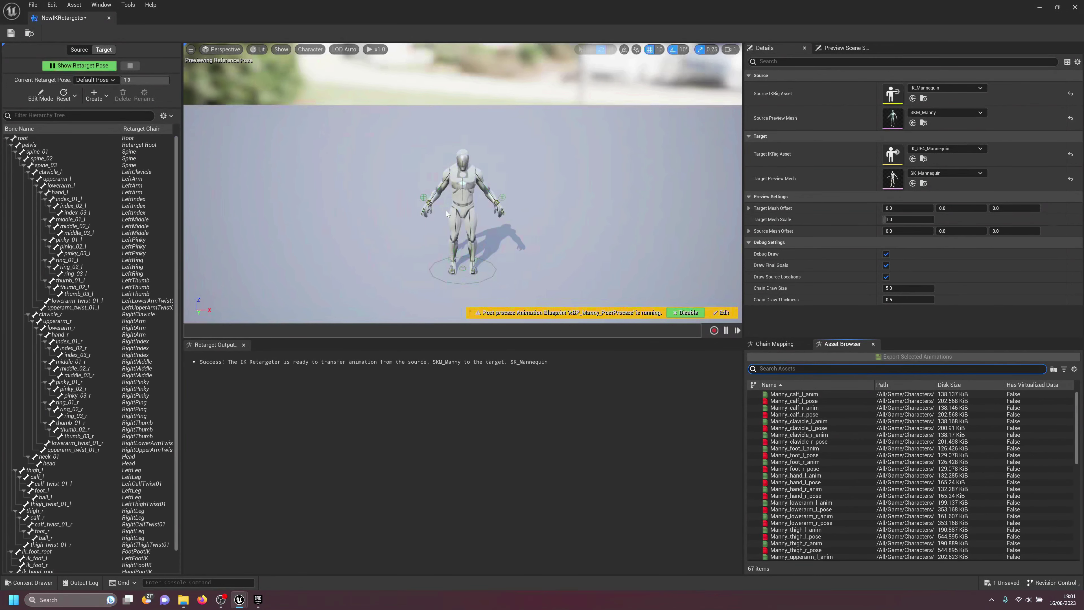
Step: Locate the retargeter's target preview mesh and target IK Rig assets in the project
{"action": "left_click", "coordinate": [924, 185]}
{"action": "left_click_drag", "start_coordinate": [894, 296], "coordinate": [693, 92]}
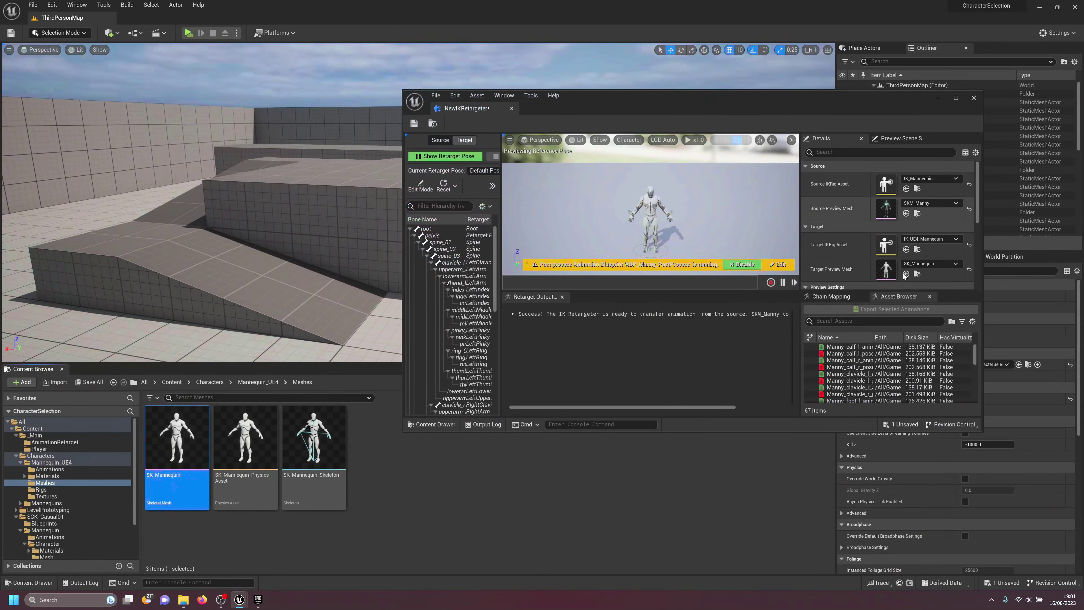
{"action": "left_click", "coordinate": [917, 250]}
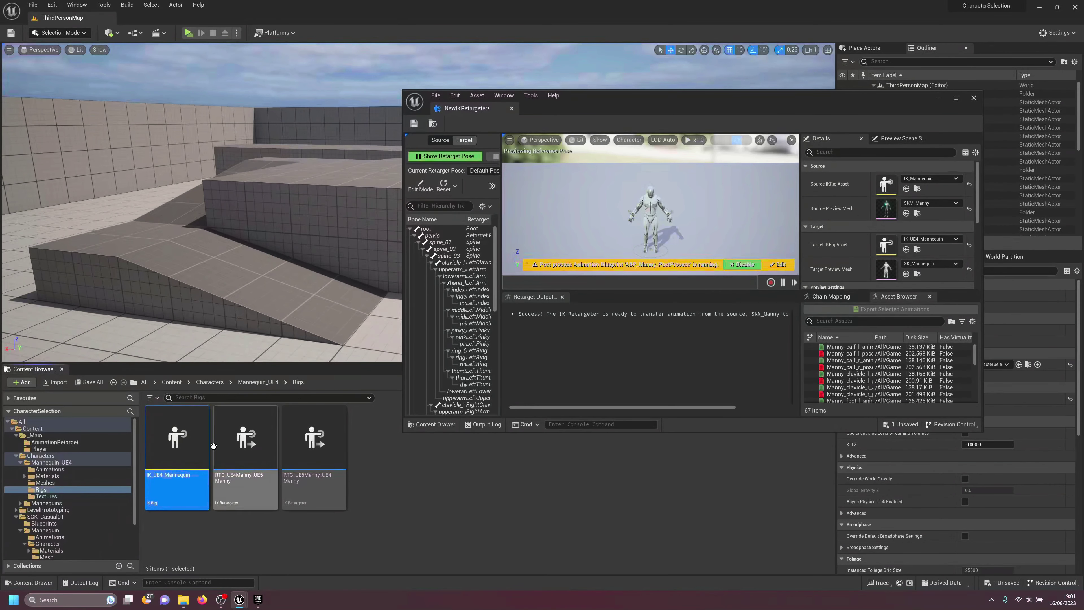
Step: Open the IK_UE4_Mannequin rig, check its preview skeletal mesh in the details, and close the editor window
{"action": "mouse_move", "coordinate": [182, 431]}
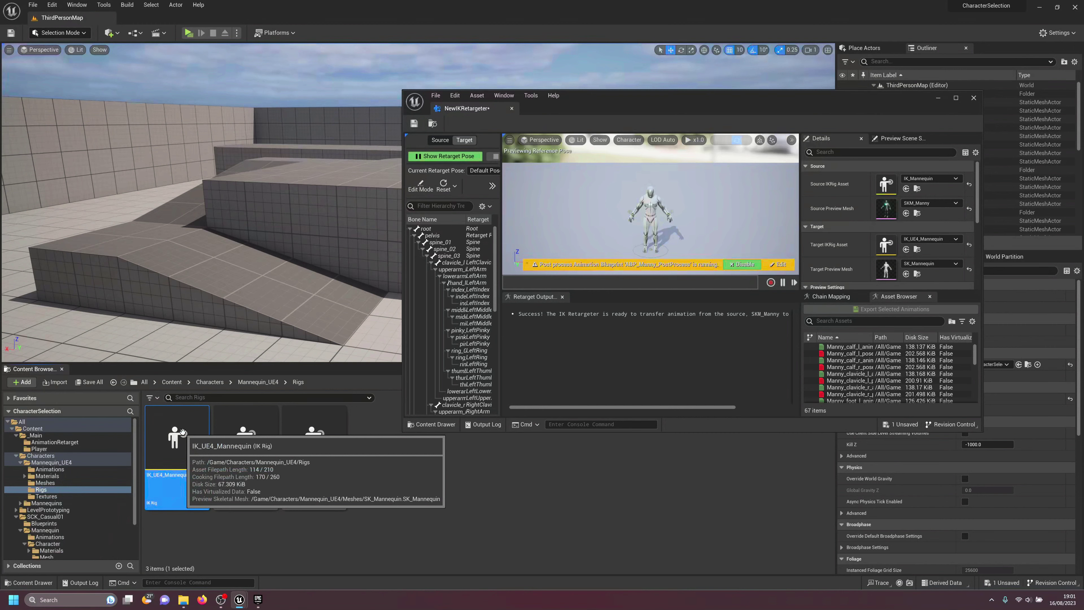
{"action": "double_click", "coordinate": [184, 433]}
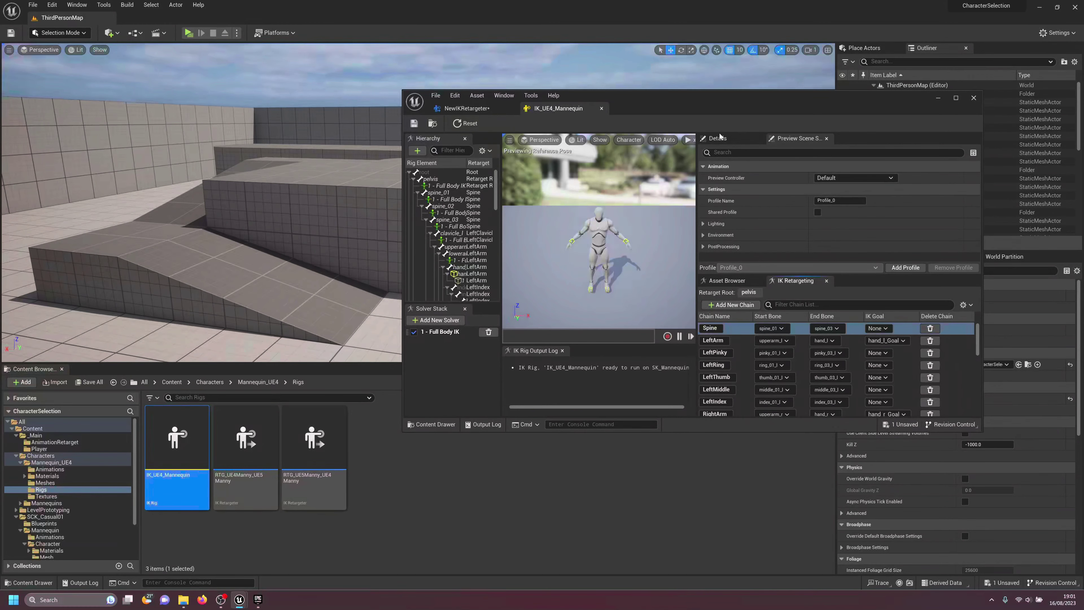
{"action": "left_click", "coordinate": [726, 139]}
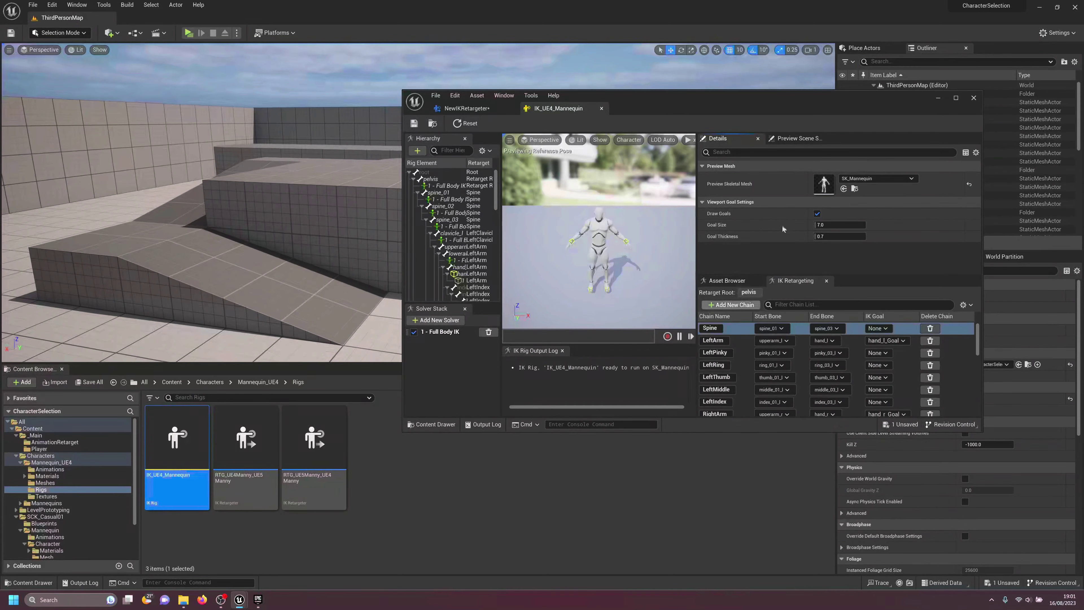
{"action": "left_click", "coordinate": [973, 98]}
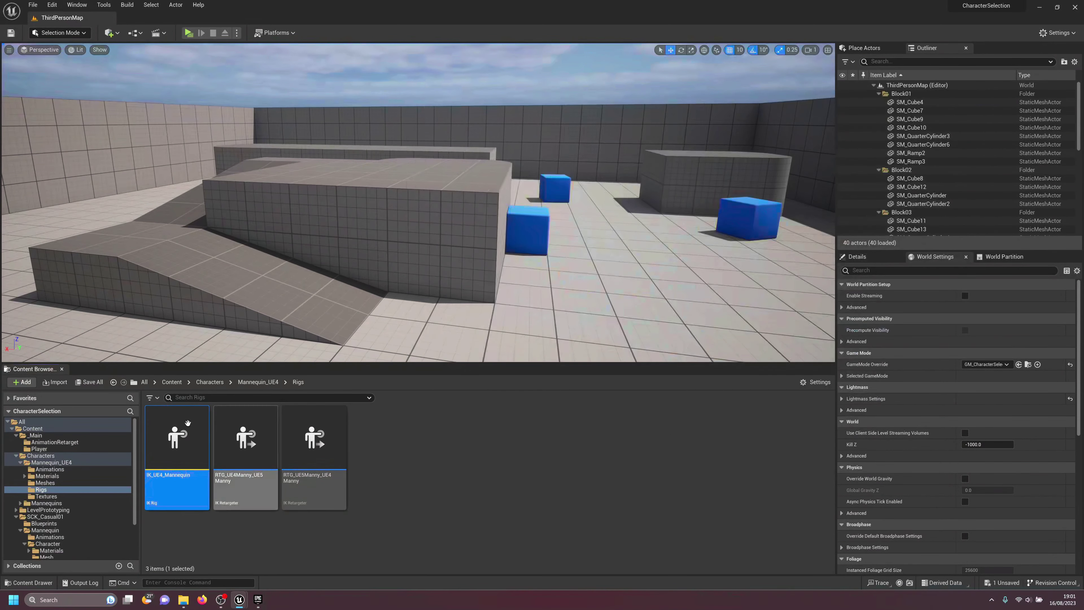
Step: Delete the IK_UnrealEngineOld rig and the NewIKRetargeter asset from the _Main/AnimationRetarget folder
{"action": "left_click", "coordinate": [172, 382]}
{"action": "double_click", "coordinate": [182, 450]}
{"action": "left_click", "coordinate": [242, 458]}
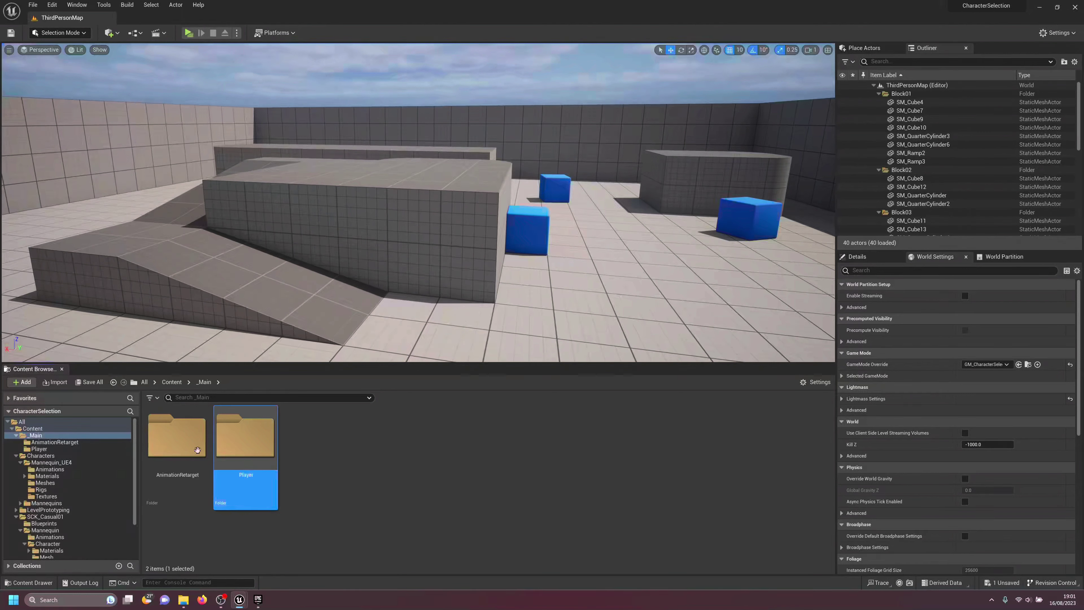
{"action": "double_click", "coordinate": [177, 437]}
{"action": "key", "text": "ctrl+a"}
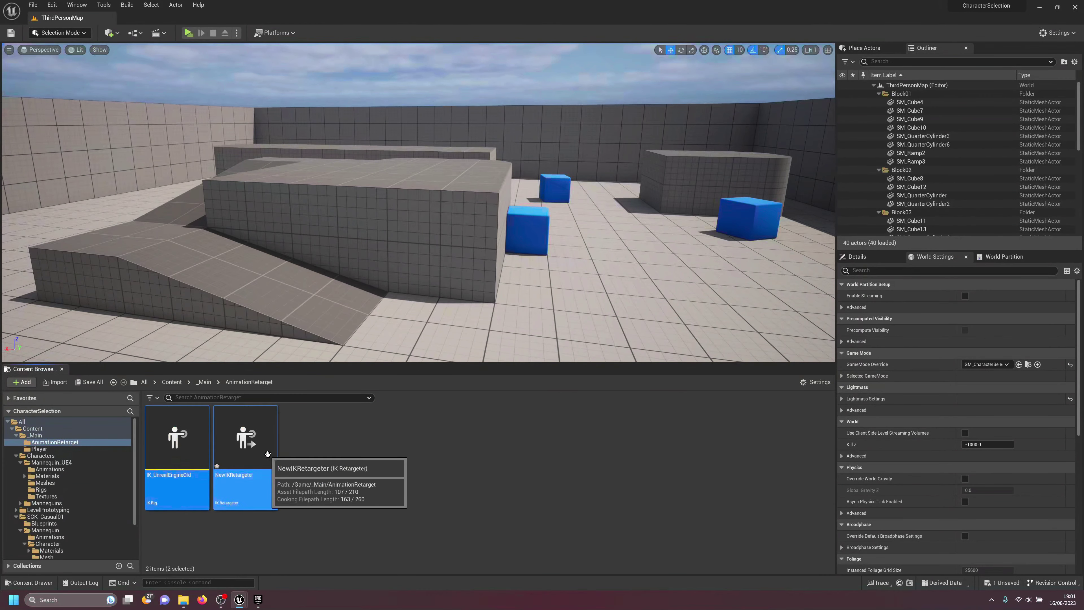
{"action": "left_click", "coordinate": [177, 438]}
{"action": "key", "text": "Delete"}
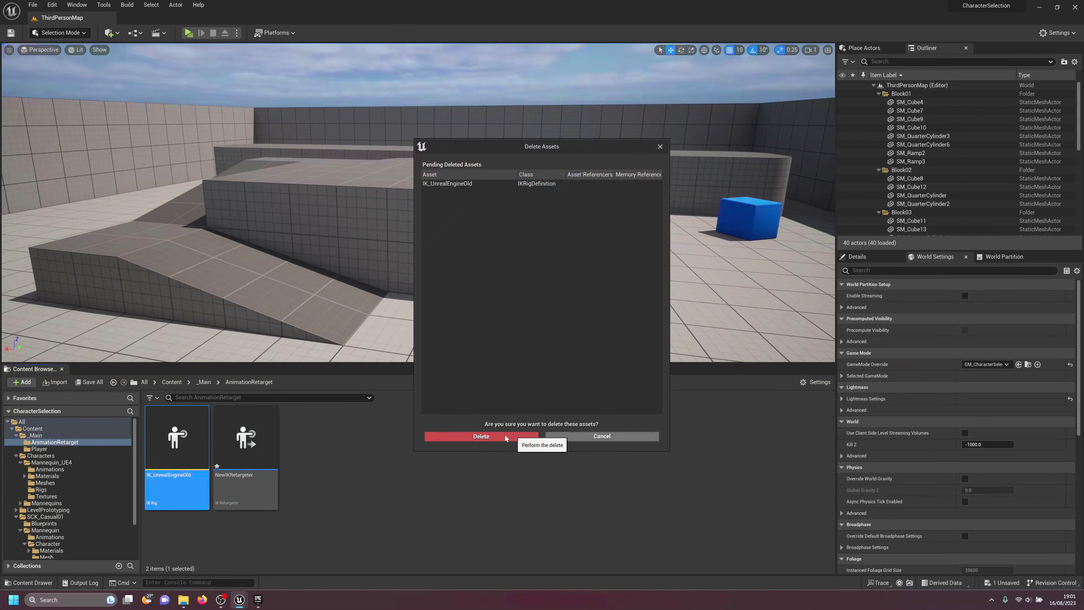
{"action": "left_click", "coordinate": [510, 436]}
{"action": "left_click", "coordinate": [184, 443]}
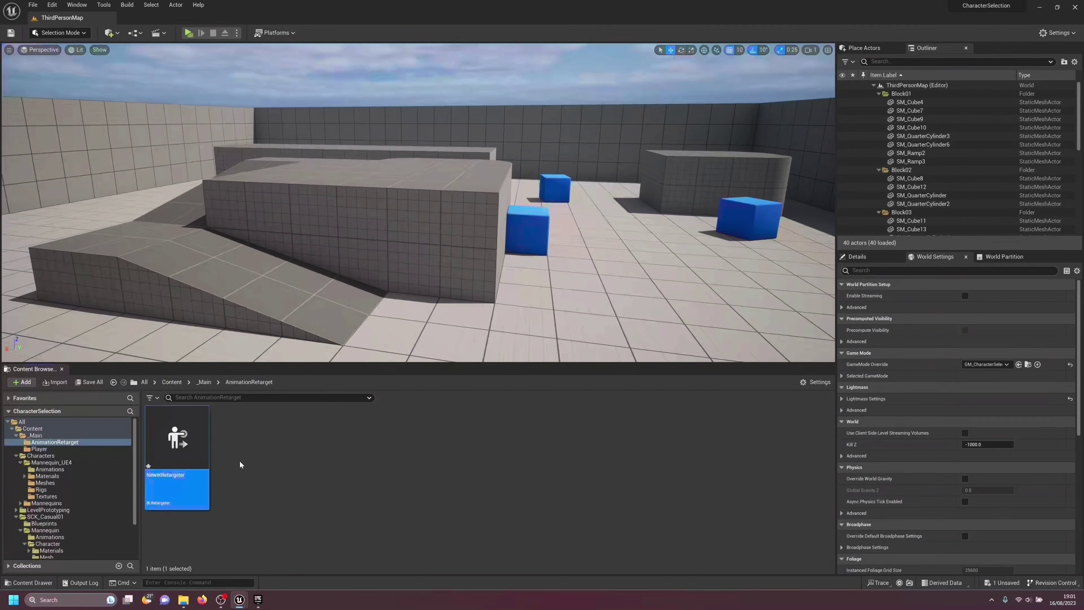
{"action": "key", "text": "Delete"}
{"action": "left_click", "coordinate": [468, 435]}
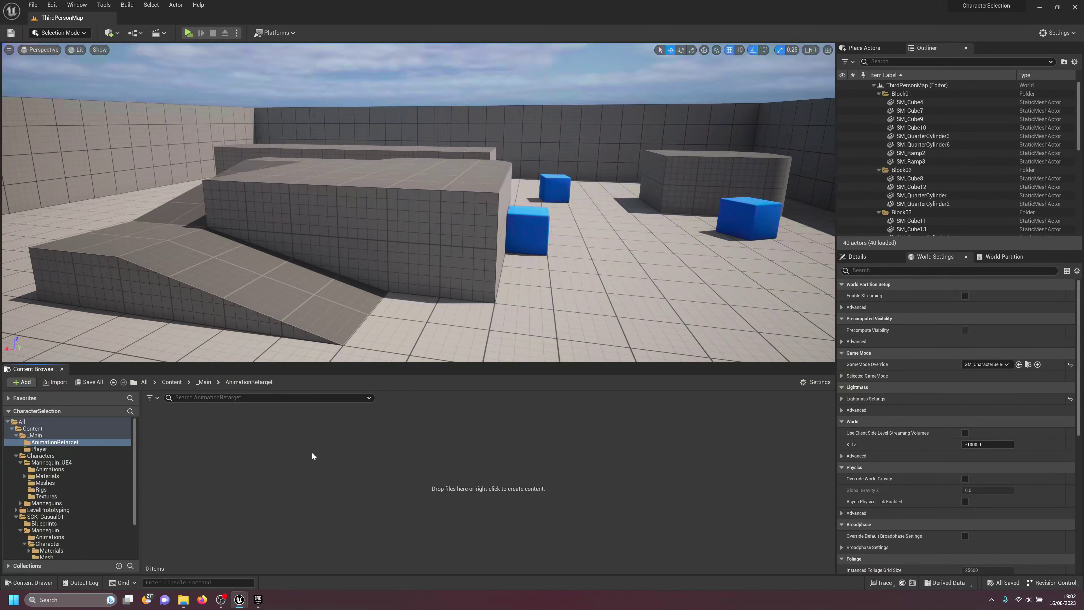
Step: Create an IK Retargeter named IK_Eu5ToUe4 in the AnimationRetarget folder with IK_Mannequin as source and IK_UE4_Mannequin as target
{"action": "right_click", "coordinate": [311, 452]}
{"action": "mouse_move", "coordinate": [347, 436]}
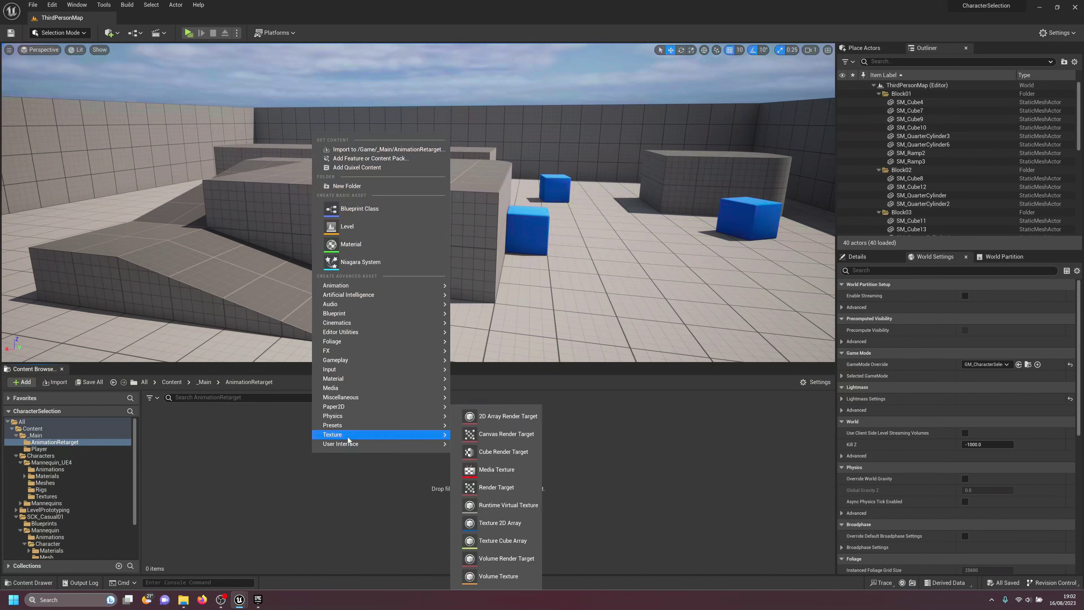
{"action": "mouse_move", "coordinate": [351, 285]}
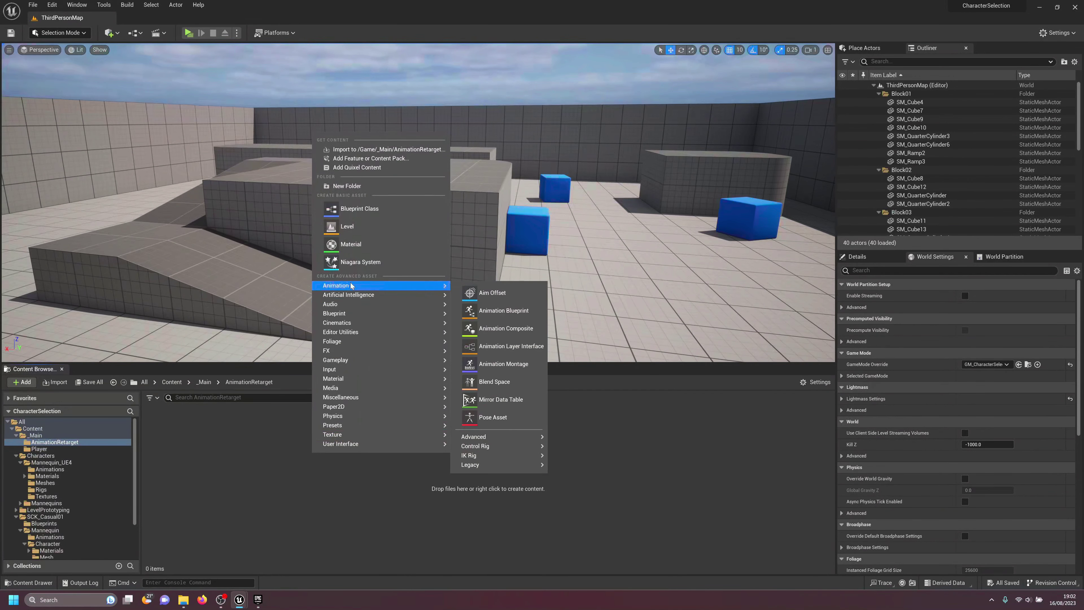
{"action": "mouse_move", "coordinate": [470, 455]}
{"action": "left_click", "coordinate": [577, 465]}
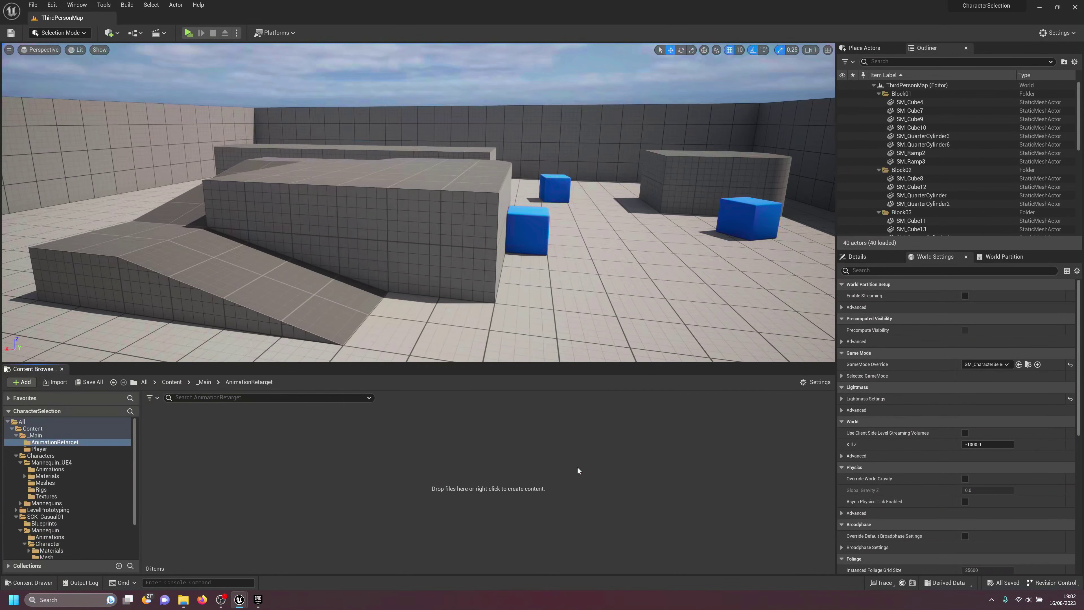
{"action": "type", "text": "IK_Eu5T"}
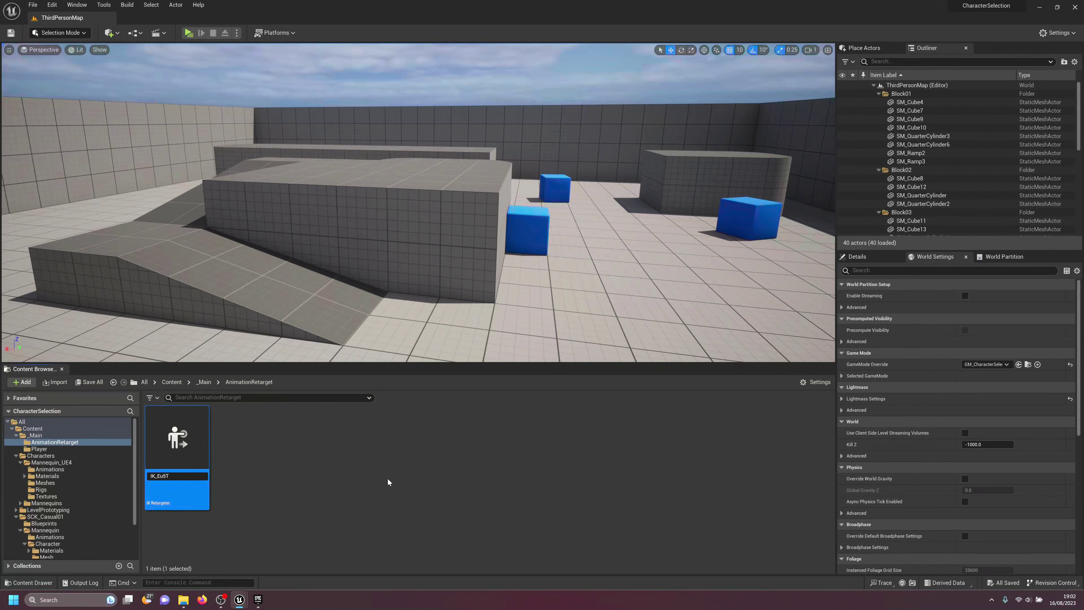
{"action": "type", "text": "oUe4"}
{"action": "key", "text": "Return"}
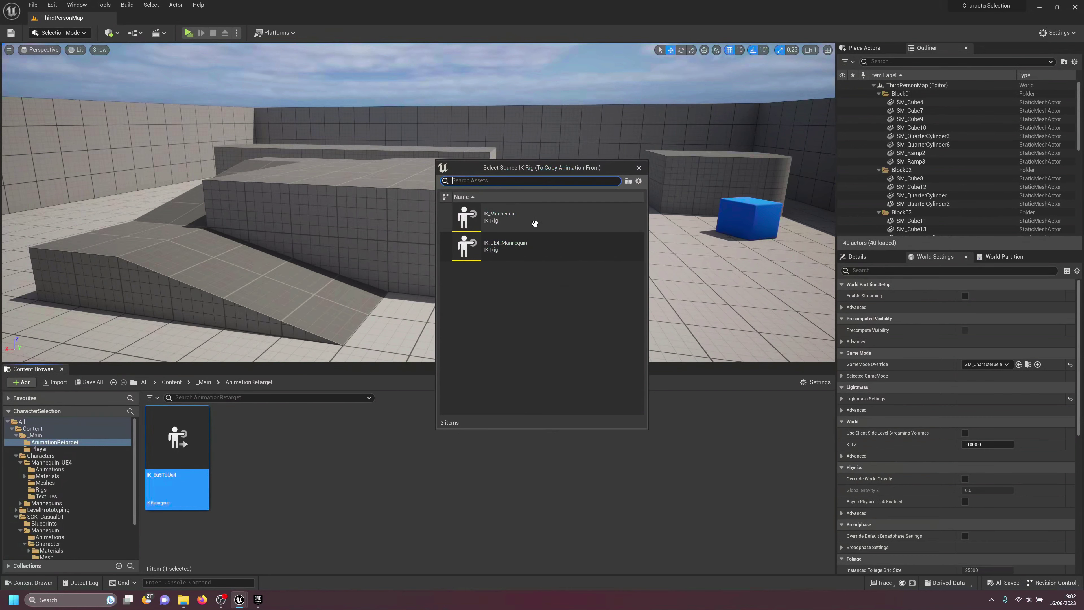
{"action": "left_click", "coordinate": [535, 224]}
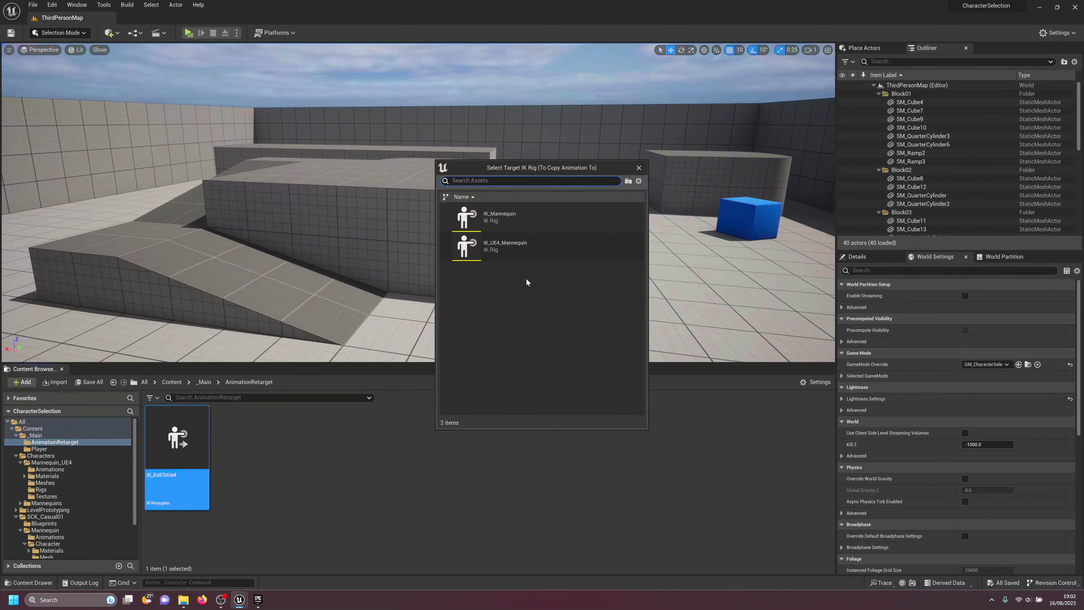
{"action": "left_click", "coordinate": [505, 247]}
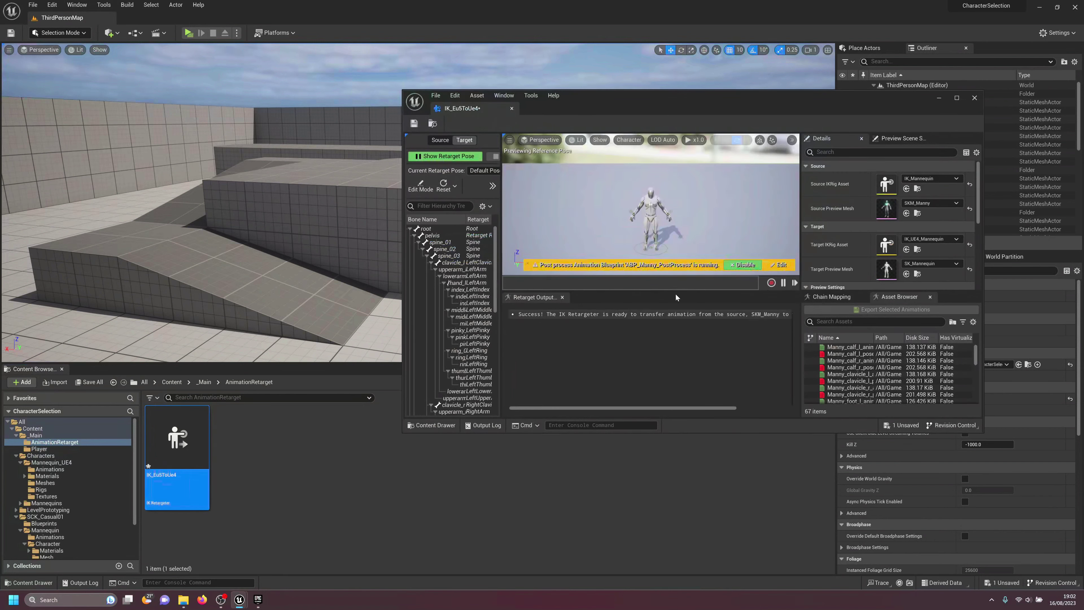
Step: View the source skeleton's bone hierarchy in the enlarged IK_Eu5ToUe4 editor, then restore the window to a smaller size
{"action": "double_click", "coordinate": [619, 105]}
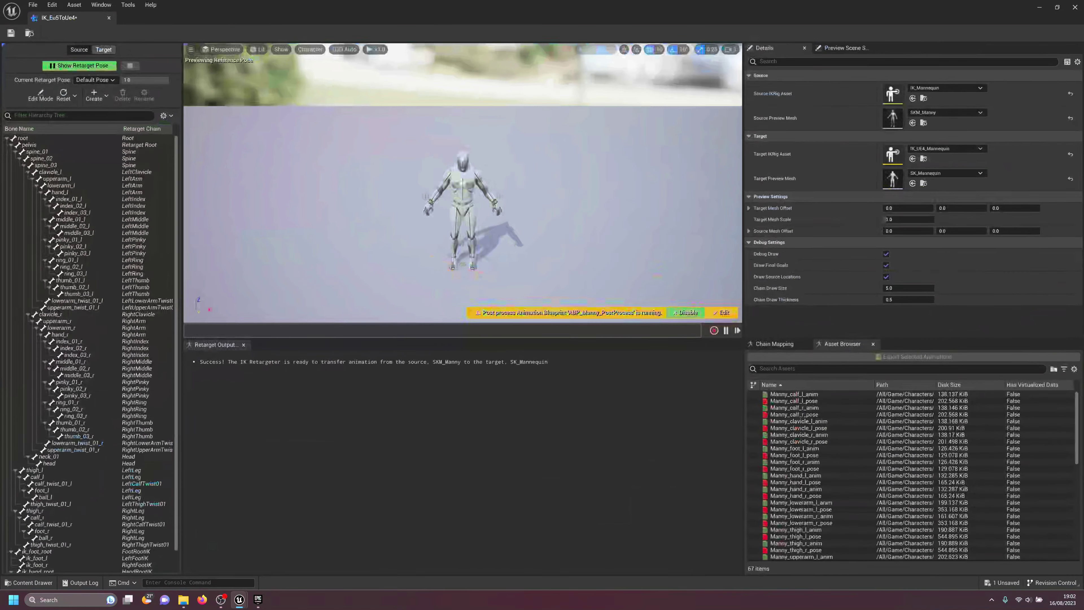
{"action": "left_click", "coordinate": [80, 49]}
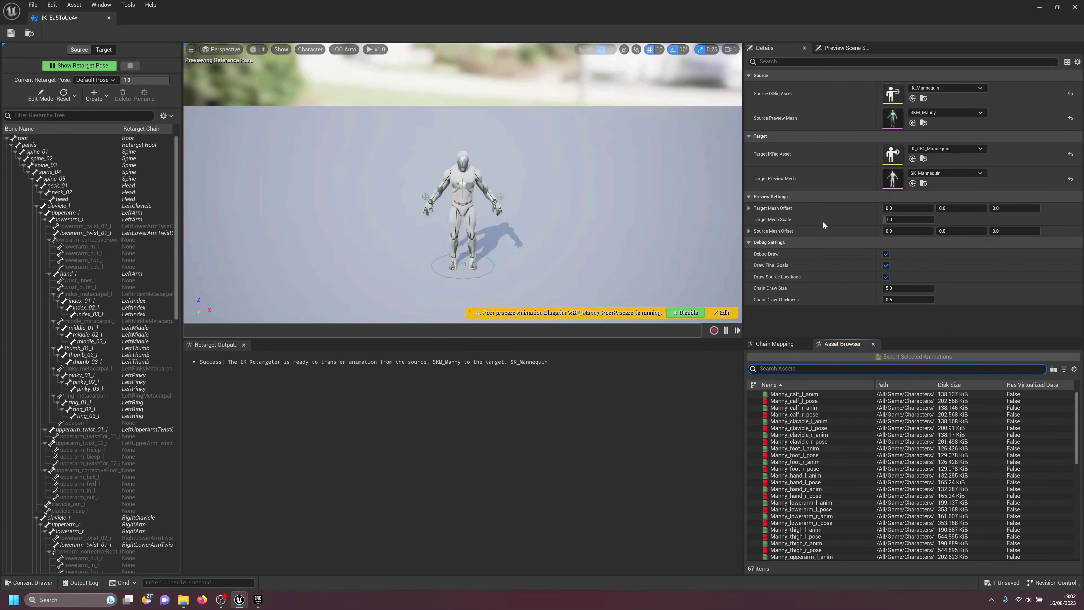
{"action": "left_click_drag", "start_coordinate": [430, 3], "coordinate": [617, 62]}
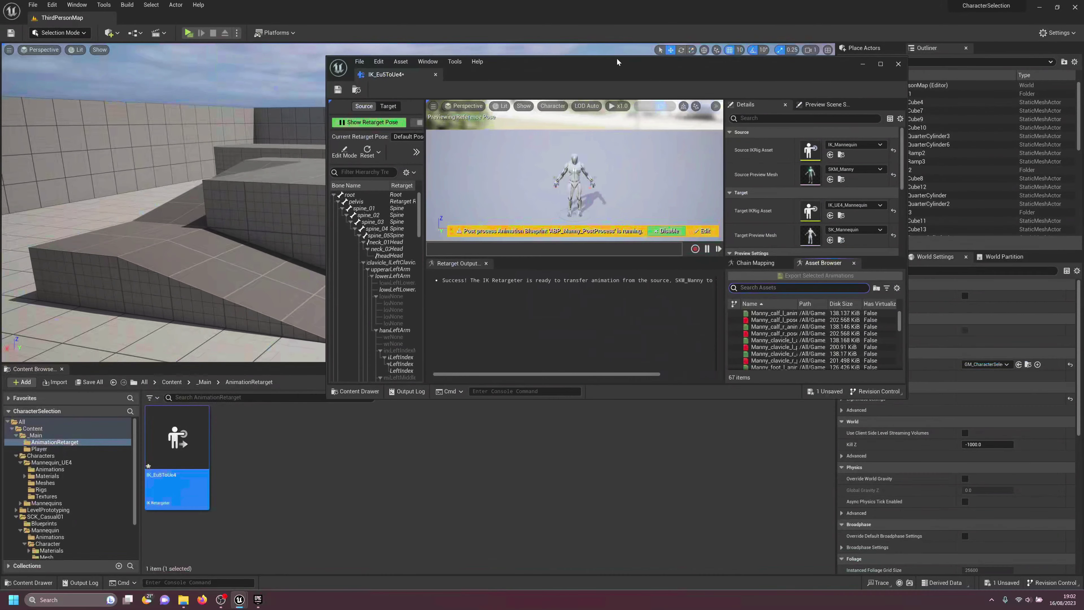
Step: Duplicate the retargeter's target rig IK_UE4_Mannequin in the Rigs folder and move the copy into _Main/AnimationRetarget
{"action": "left_click", "coordinate": [841, 216]}
{"action": "key", "text": "ctrl+d"}
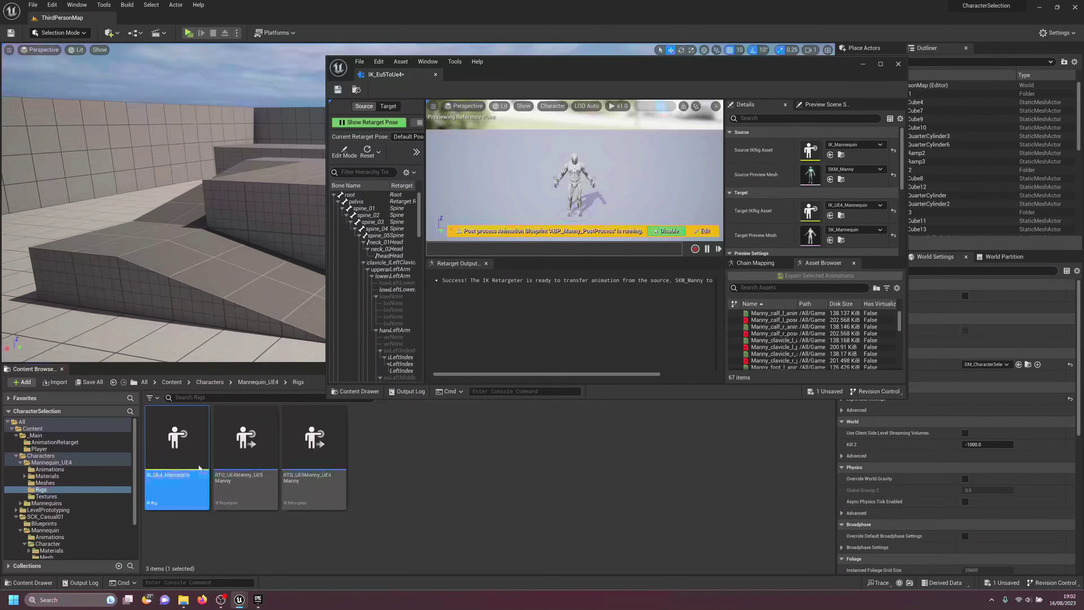
{"action": "left_click", "coordinate": [246, 440]}
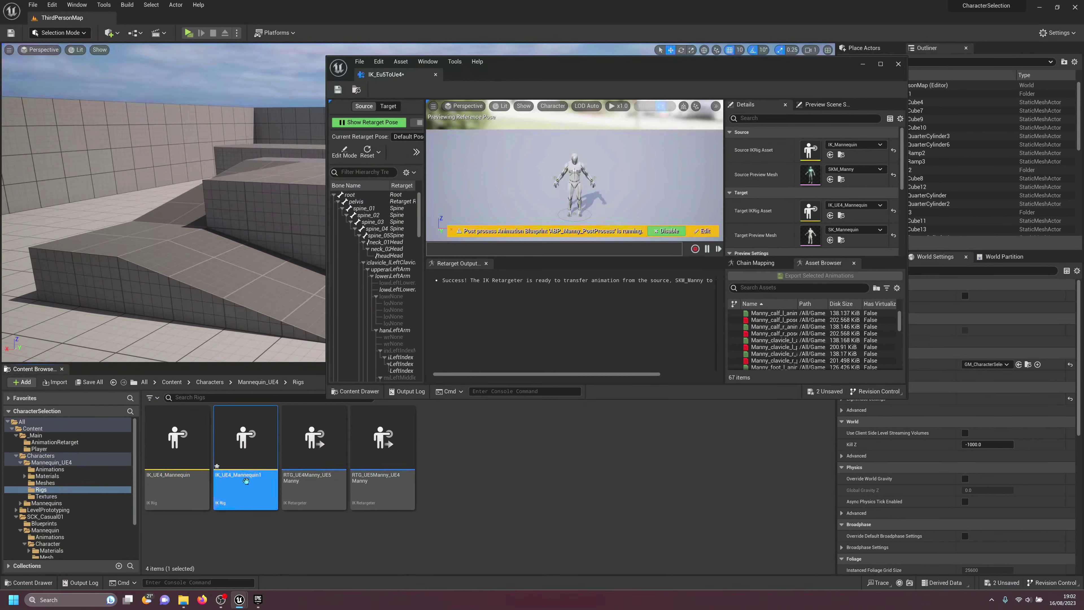
{"action": "left_click_drag", "start_coordinate": [252, 434], "coordinate": [60, 443]}
{"action": "left_click", "coordinate": [81, 462]}
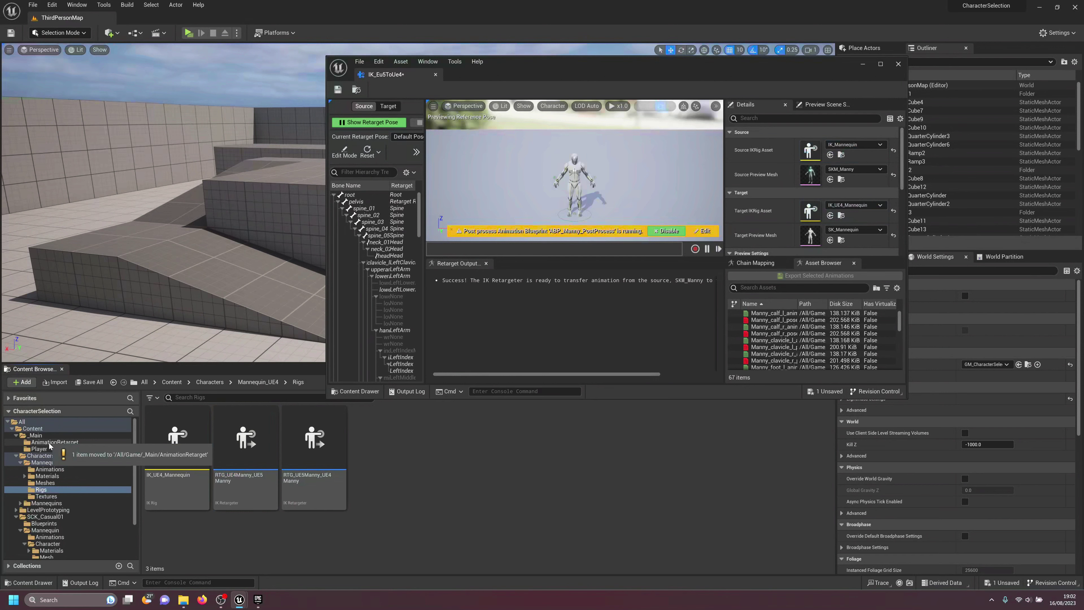
Step: Rename the duplicated IK Rig in the AnimationRetarget folder as IK_ModularCharacter
{"action": "left_click", "coordinate": [49, 443]}
{"action": "left_click_drag", "start_coordinate": [245, 440], "coordinate": [355, 469]}
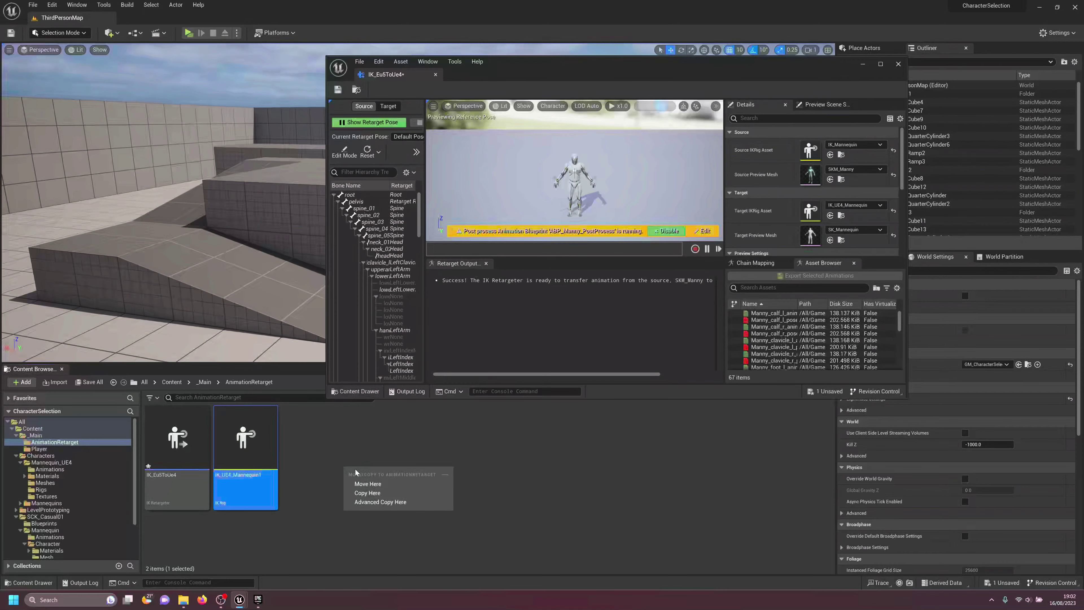
{"action": "left_click", "coordinate": [240, 457]}
{"action": "key", "text": "F2"}
{"action": "type", "text": "IK_ModularCharacter"}
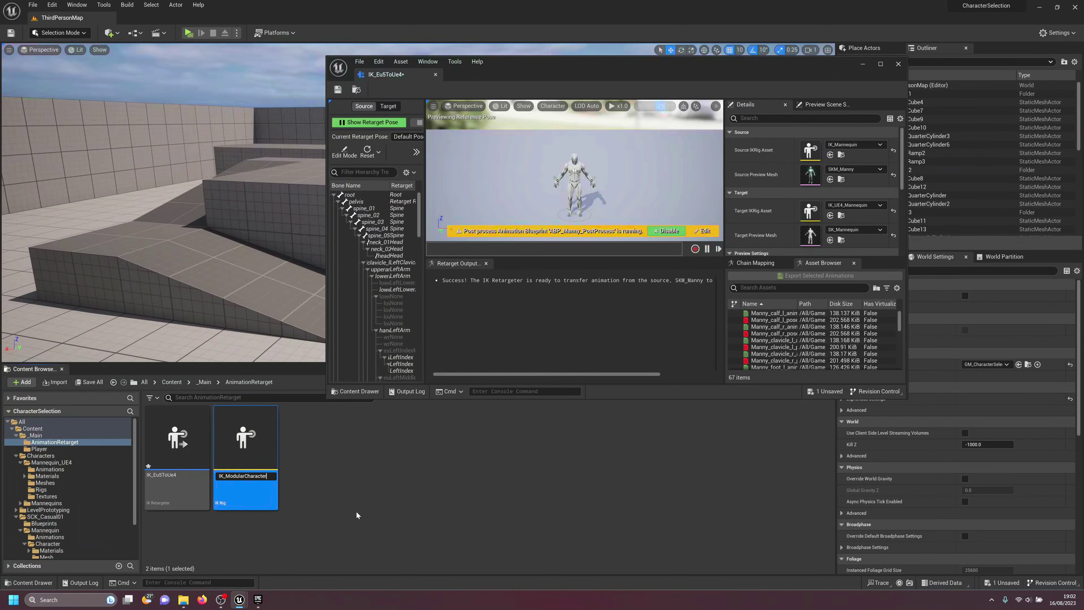
{"action": "key", "text": "Return"}
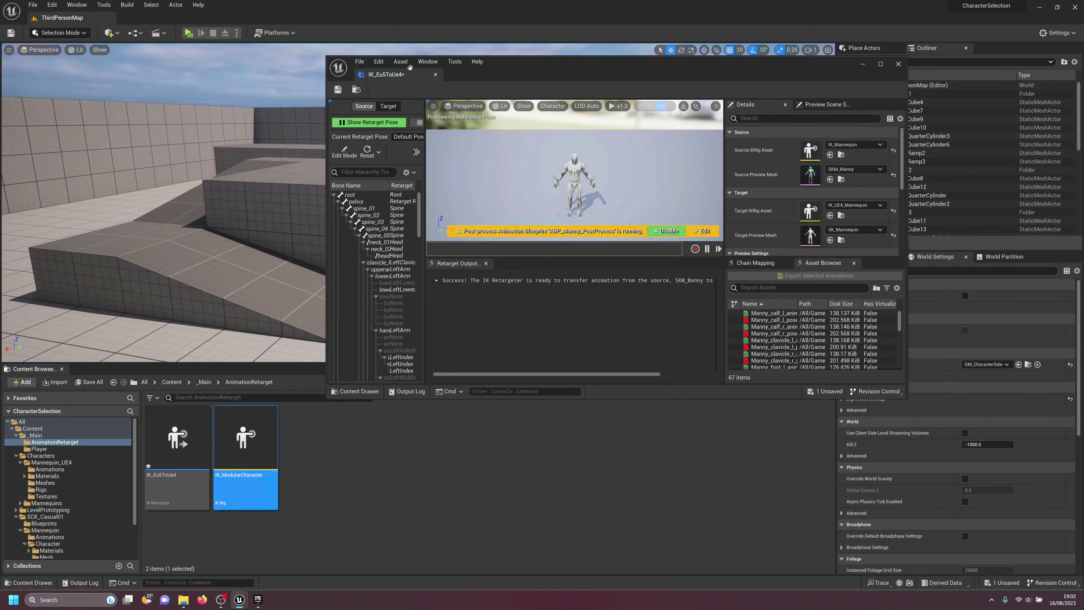
Step: Open IK_ModularCharacter, then locate the preview mesh of the skeleton used by MESH_H_A1 in SCK_Casual01/Models
{"action": "double_click", "coordinate": [246, 452]}
{"action": "left_click_drag", "start_coordinate": [656, 78], "coordinate": [679, 58]}
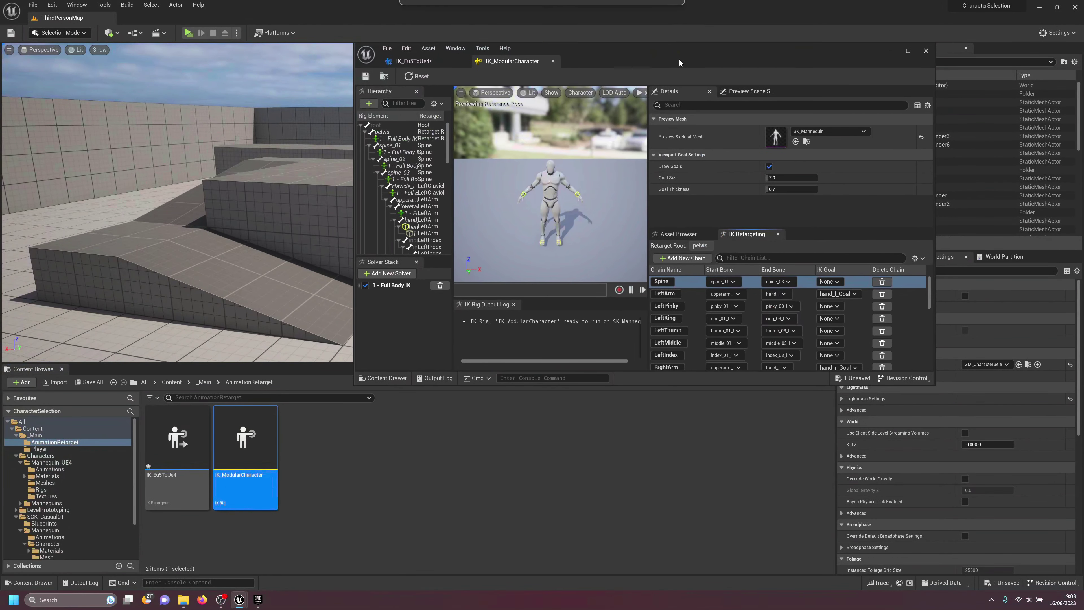
{"action": "left_click", "coordinate": [171, 382]}
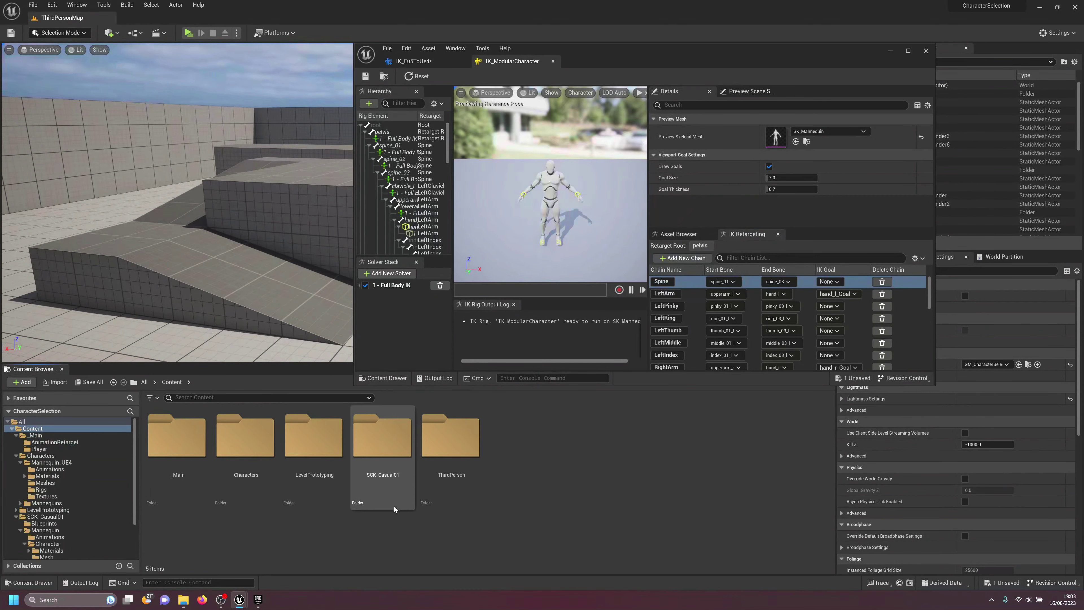
{"action": "double_click", "coordinate": [376, 466]}
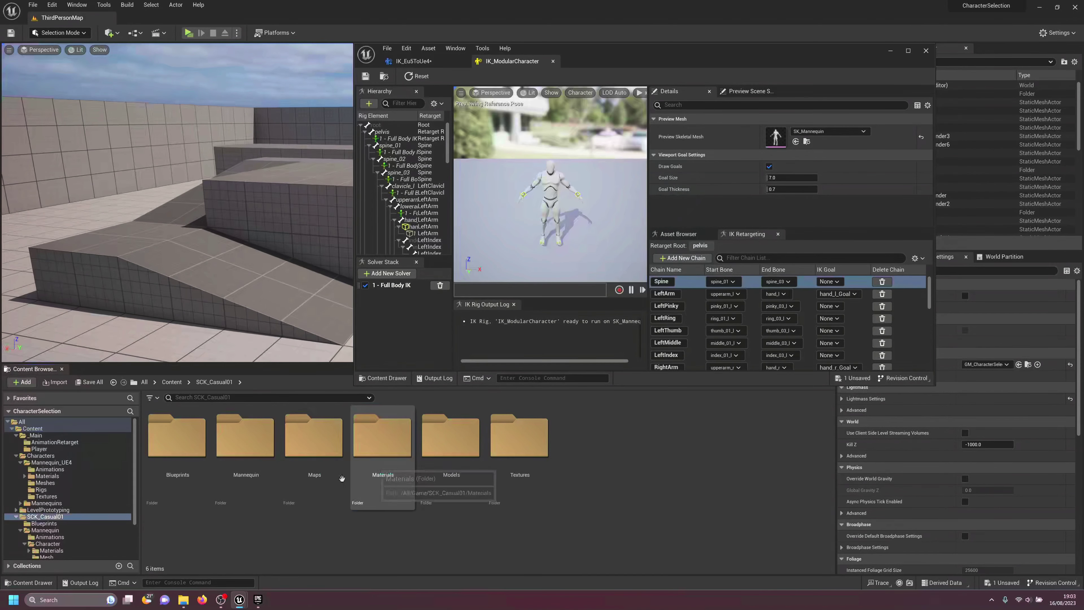
{"action": "double_click", "coordinate": [454, 440]}
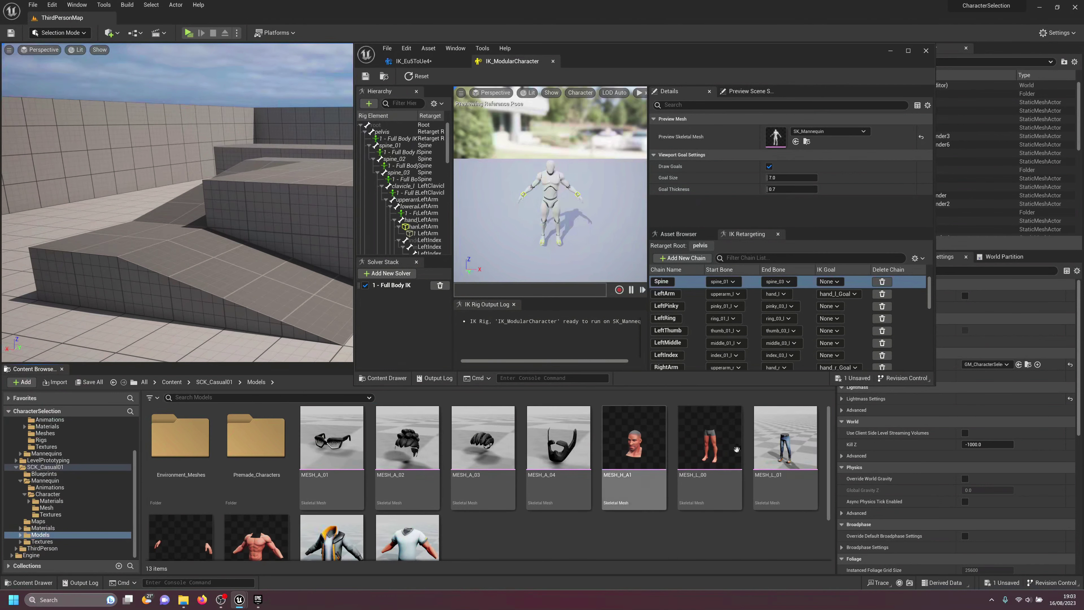
{"action": "left_click", "coordinate": [645, 434]}
{"action": "double_click", "coordinate": [645, 434]}
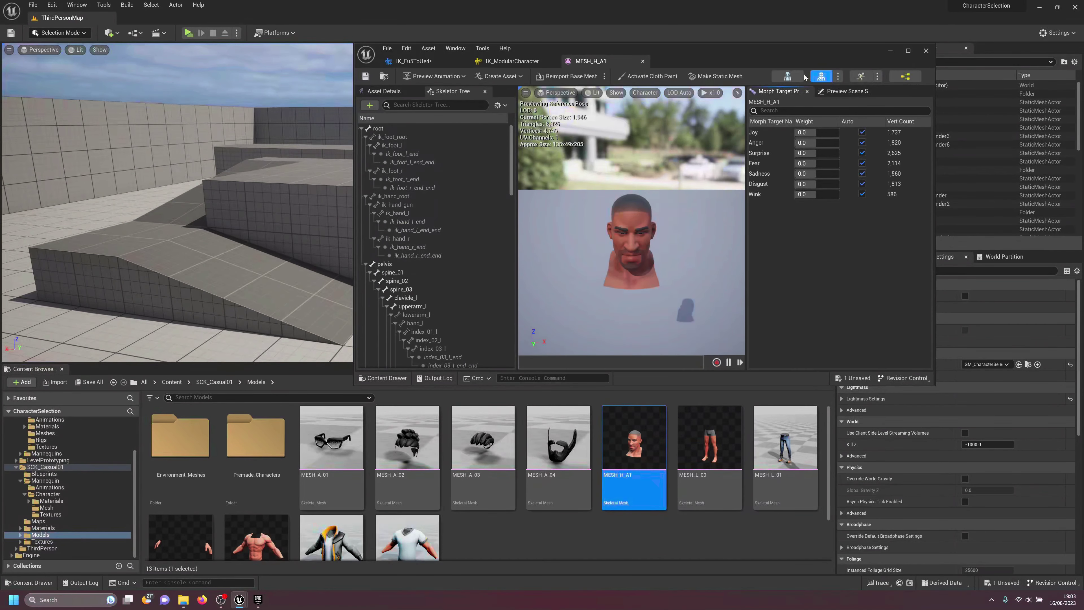
{"action": "left_click", "coordinate": [788, 77]}
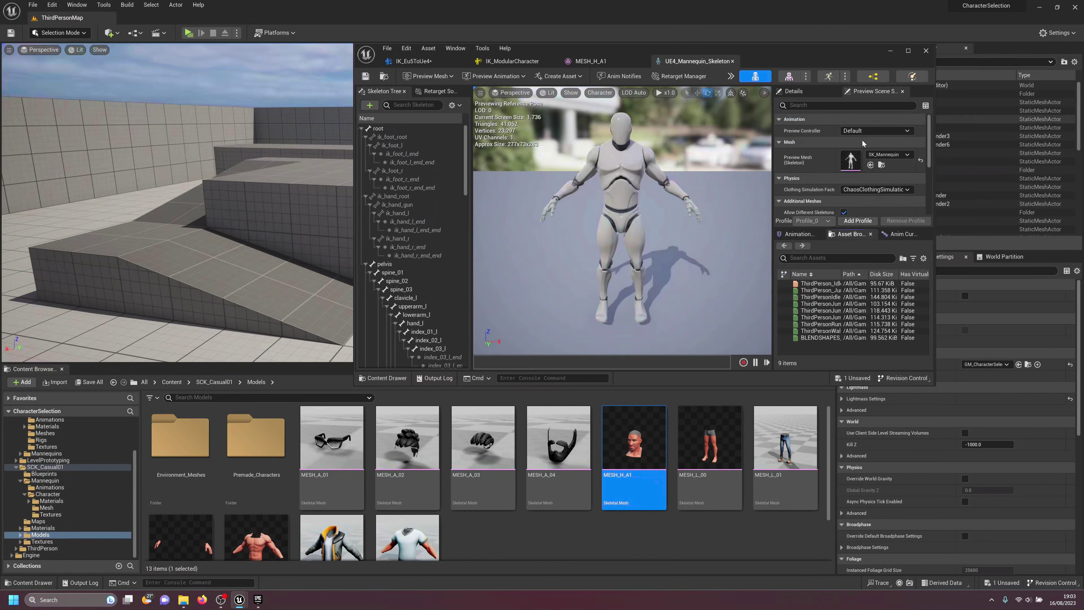
{"action": "left_click", "coordinate": [882, 165]}
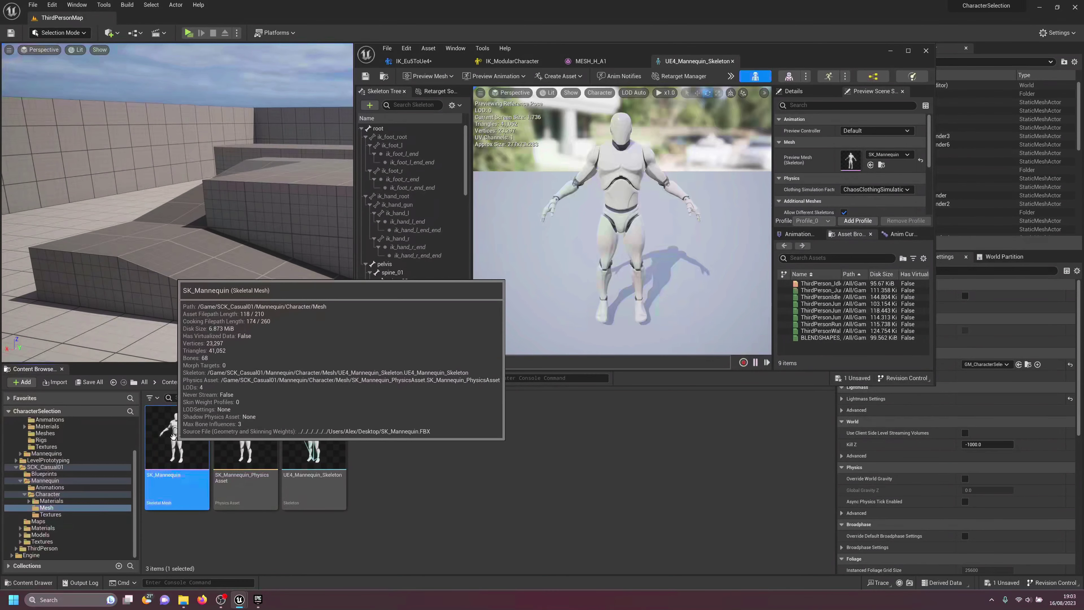
Step: Set IK_ModularCharacter's preview skeletal mesh to SK_Mannequin from SCK_Casual01/Mannequin/Character/Mesh and save the rig
{"action": "left_click", "coordinate": [512, 61]}
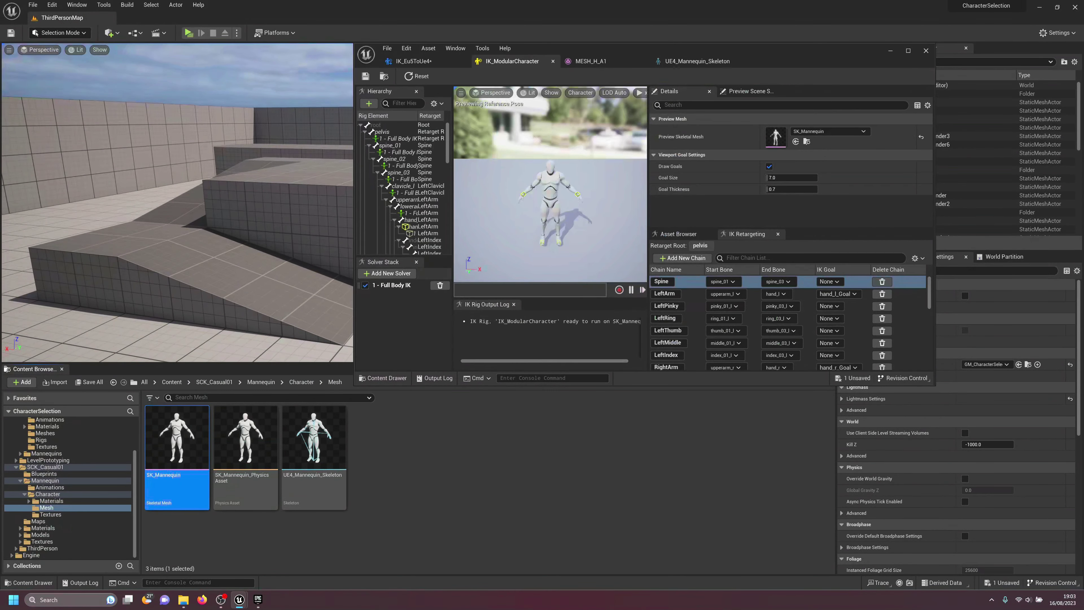
{"action": "left_click_drag", "start_coordinate": [177, 440], "coordinate": [747, 139]}
{"action": "left_click", "coordinate": [366, 76]}
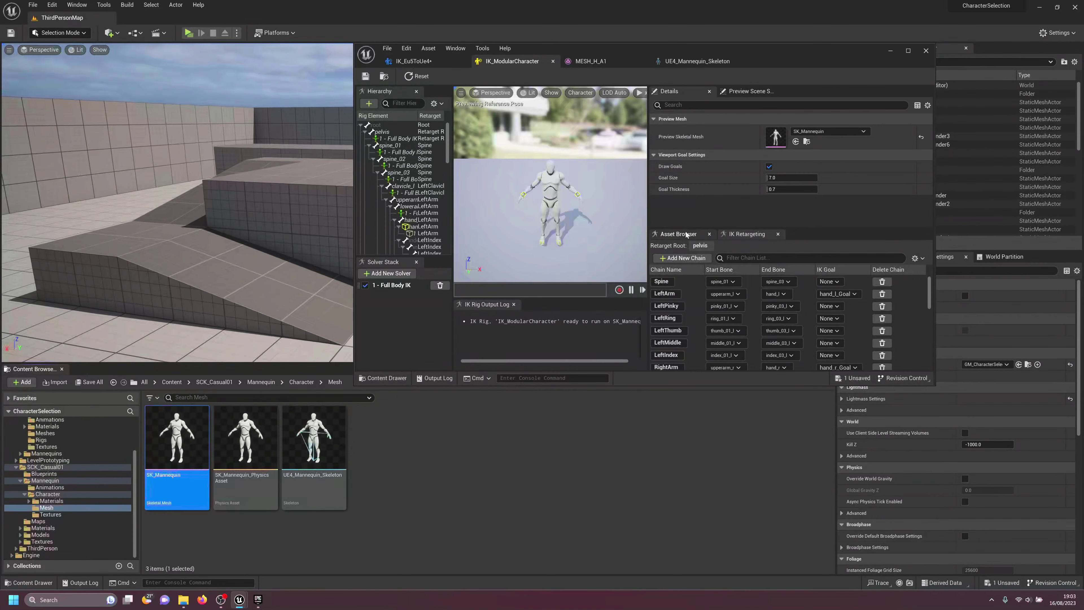
Step: Preview the ThirdPersonJump_End animation on the IK_ModularCharacter rig
{"action": "left_click", "coordinate": [681, 234]}
{"action": "left_click", "coordinate": [692, 291]}
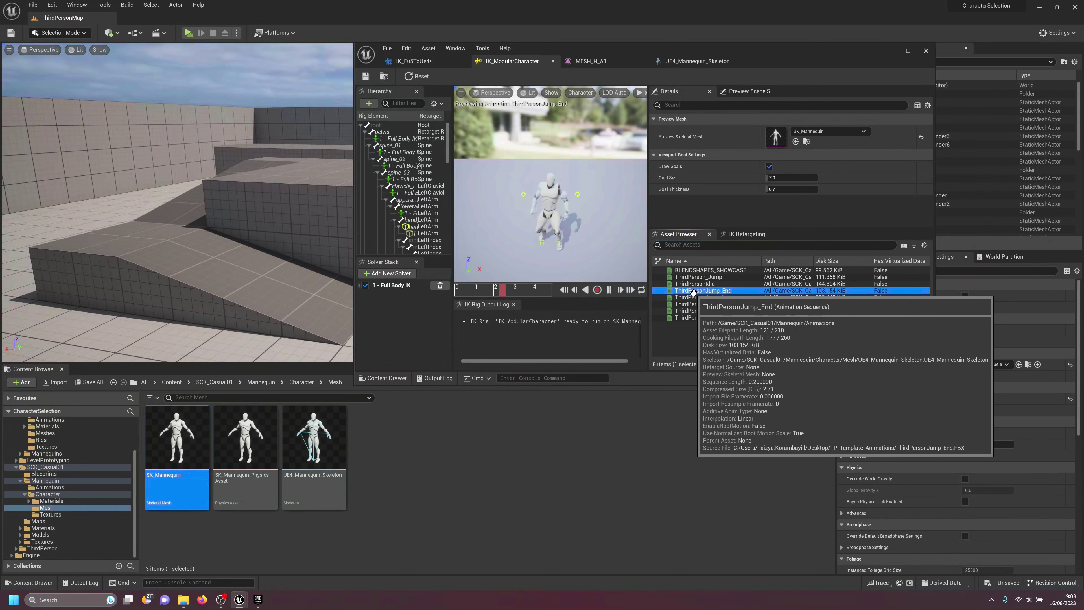
Step: Preview the ThirdPersonRun animation on the IK_ModularCharacter rig
{"action": "left_click", "coordinate": [700, 311]}
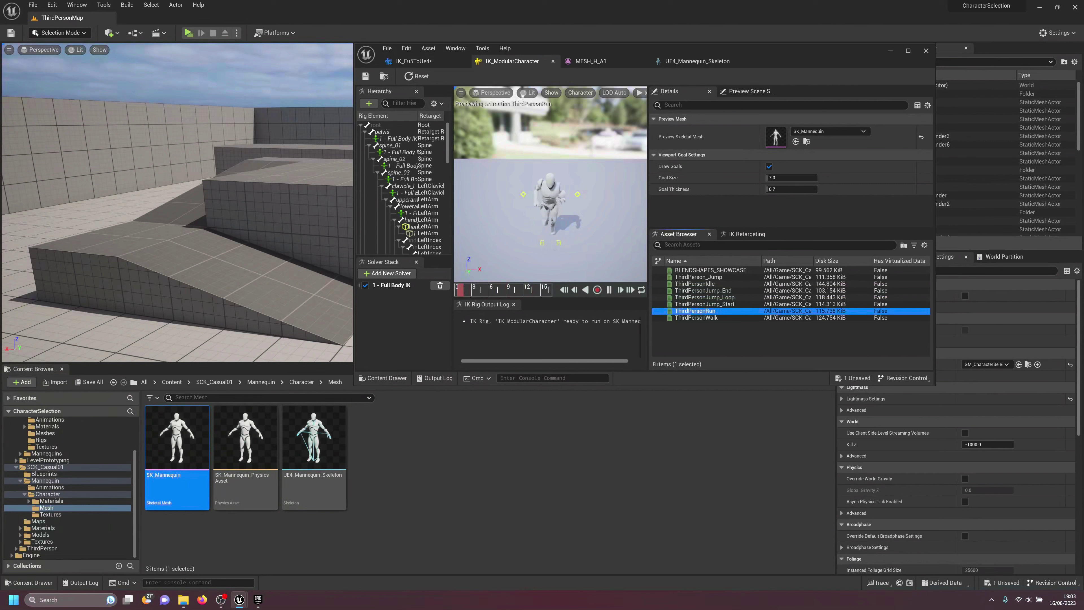
Step: Save the IK_Eu5ToUe4 retargeter, set its target IK Rig asset to IK_ModularCharacter from the AnimationRetarget folder, and save again
{"action": "left_click", "coordinate": [419, 61]}
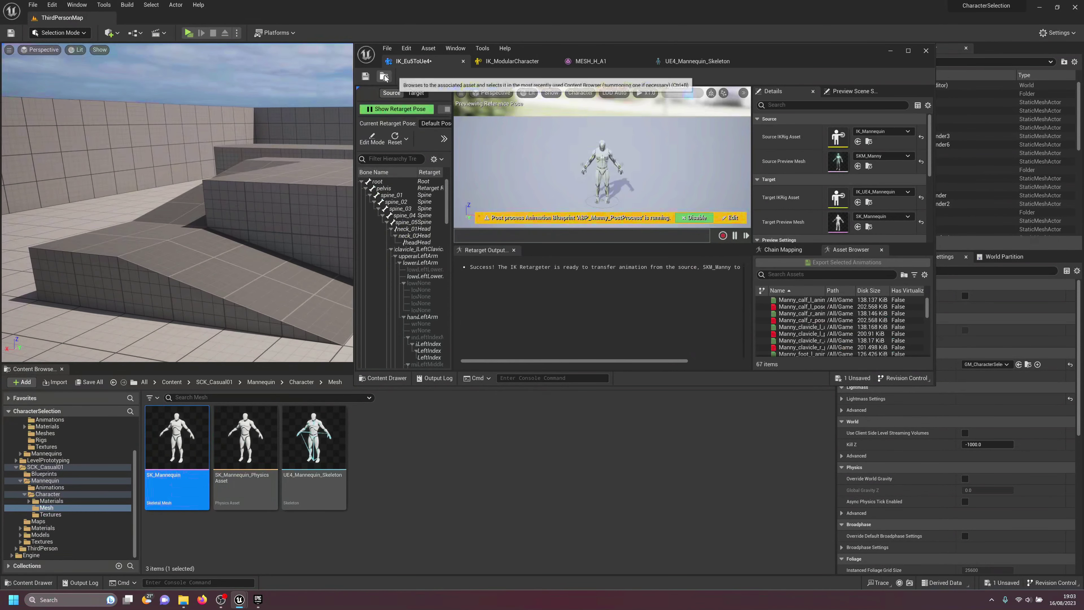
{"action": "left_click", "coordinate": [384, 76]}
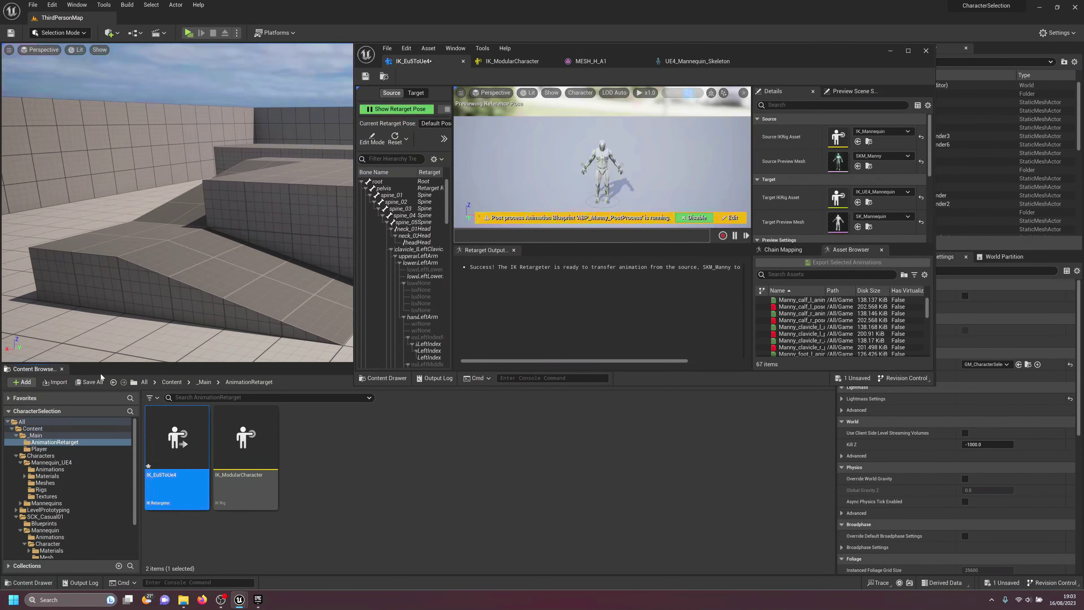
{"action": "left_click", "coordinate": [89, 382]}
{"action": "left_click", "coordinate": [610, 394]}
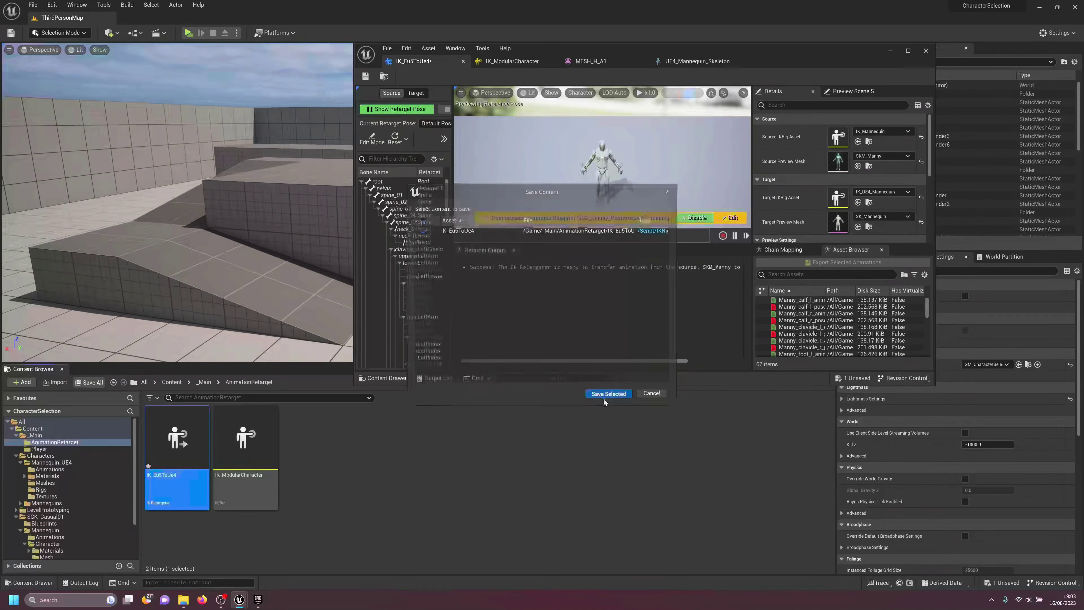
{"action": "left_click", "coordinate": [292, 483]}
{"action": "left_click_drag", "start_coordinate": [242, 469], "coordinate": [831, 201]}
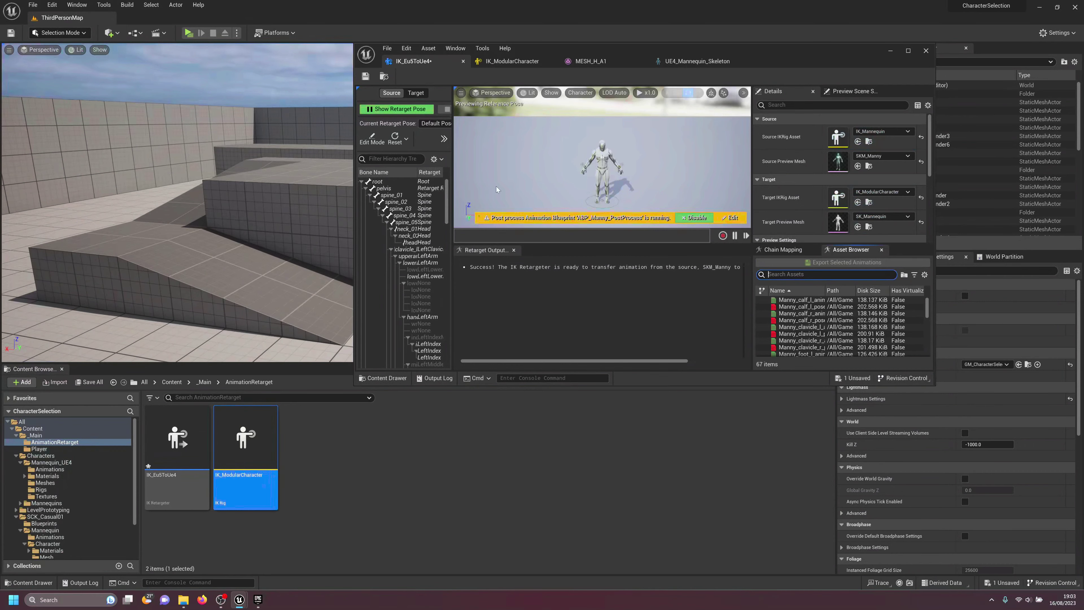
{"action": "key", "text": "ctrl+s"}
Step: Preview the Manny_calf_l_anim animation in the enlarged IK_Eu5ToUe4 retargeter, then return to the reference pose
{"action": "double_click", "coordinate": [712, 54]}
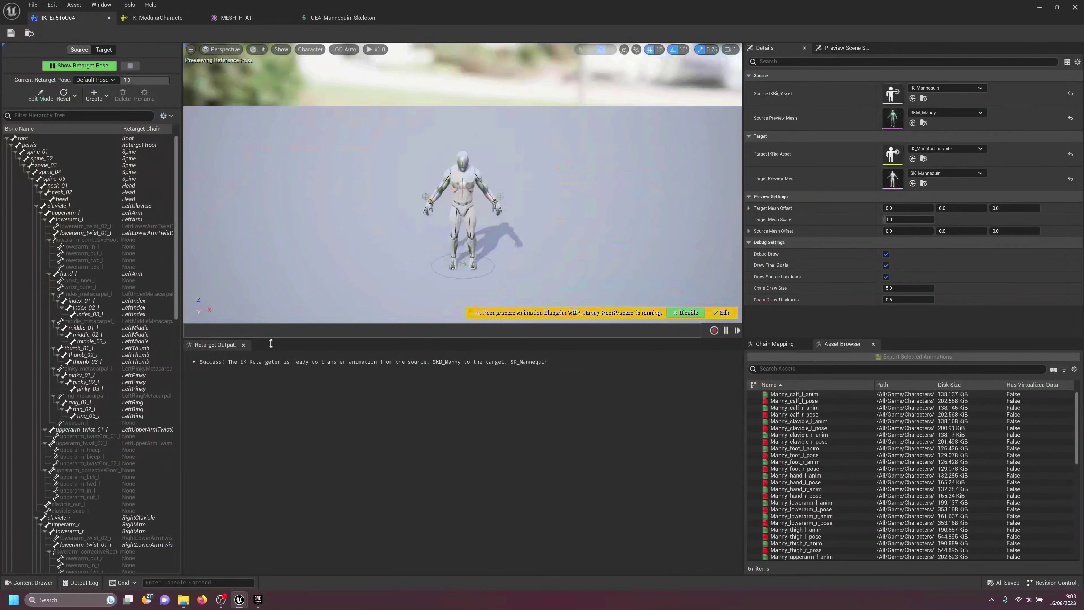
{"action": "left_click", "coordinate": [783, 393]}
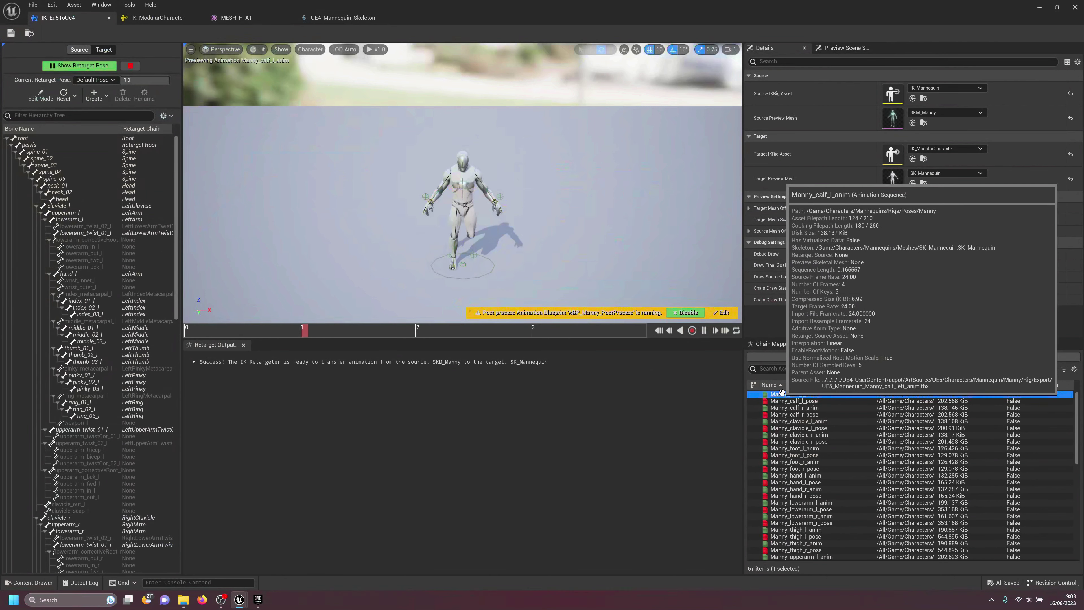
{"action": "left_click", "coordinate": [783, 393]}
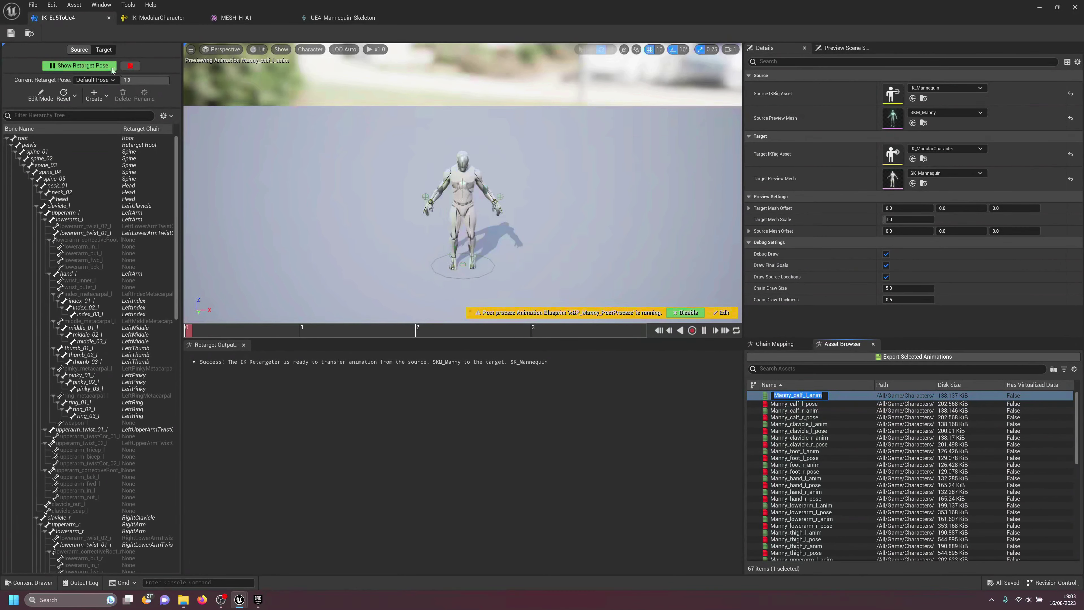
{"action": "left_click", "coordinate": [239, 183]}
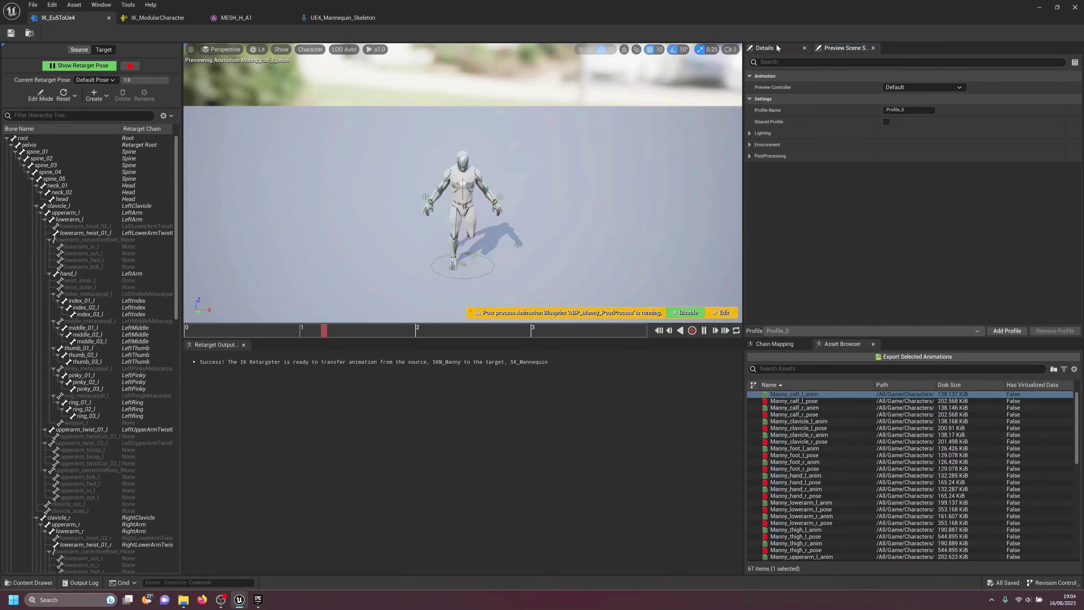
{"action": "left_click", "coordinate": [130, 66]}
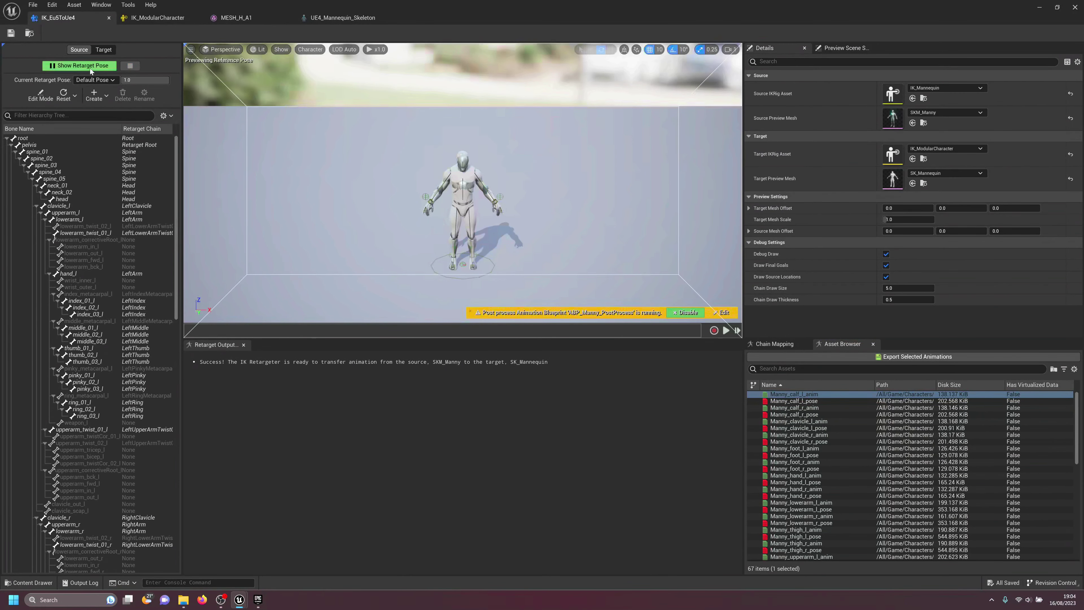
Step: Set the target mesh offset to about 170.18 in X and 0 in Y to separate the two preview characters
{"action": "left_click", "coordinate": [104, 50]}
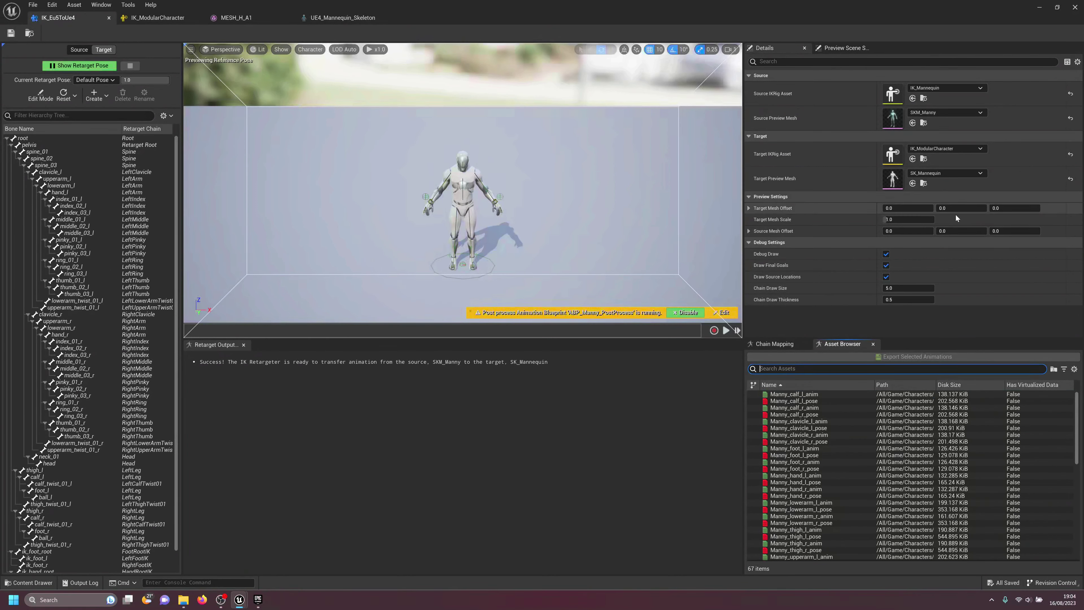
{"action": "mouse_move", "coordinate": [960, 208]}
{"action": "left_mouse_down"}
{"action": "mouse_move", "coordinate": [913, 208]}
{"action": "mouse_move", "coordinate": [946, 208]}
{"action": "left_mouse_up"}
{"action": "type", "text": "0"}
{"action": "key", "text": "Return"}
Step: Preview the Quinn_hand_r_anim animation on the source and target characters
{"action": "scroll", "coordinate": [811, 470], "scroll_direction": "down", "scroll_amount": 10}
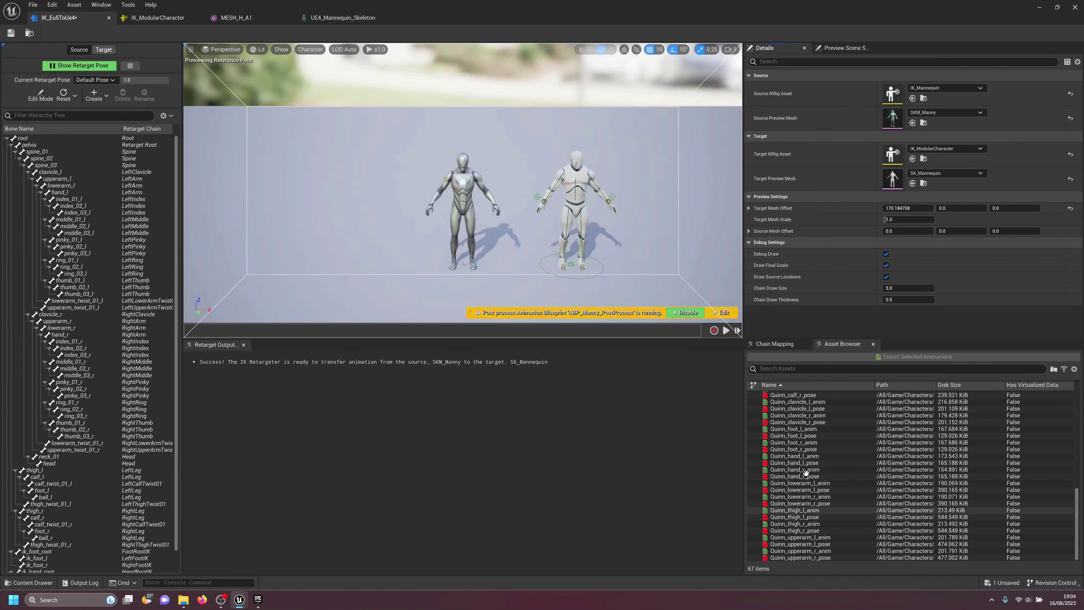
{"action": "left_click", "coordinate": [790, 469]}
{"action": "double_click", "coordinate": [790, 469]}
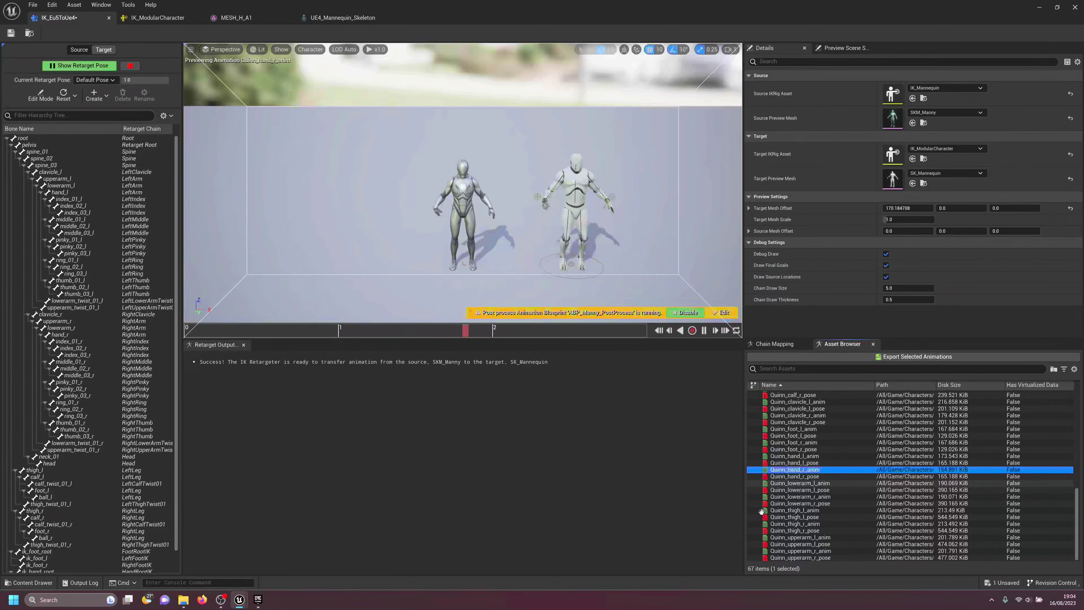
Step: Search the retargeter's animations for "wal" and preview MM_Walk_Fwd and MM_Walk_InPlace
{"action": "left_click", "coordinate": [794, 368]}
{"action": "type", "text": "wo"}
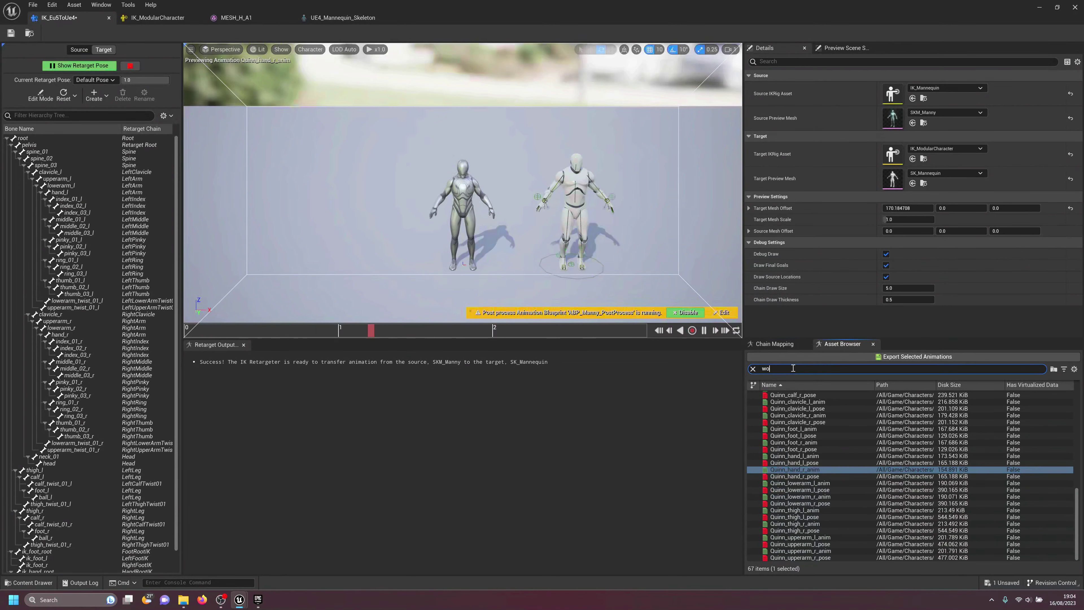
{"action": "type", "text": "l"}
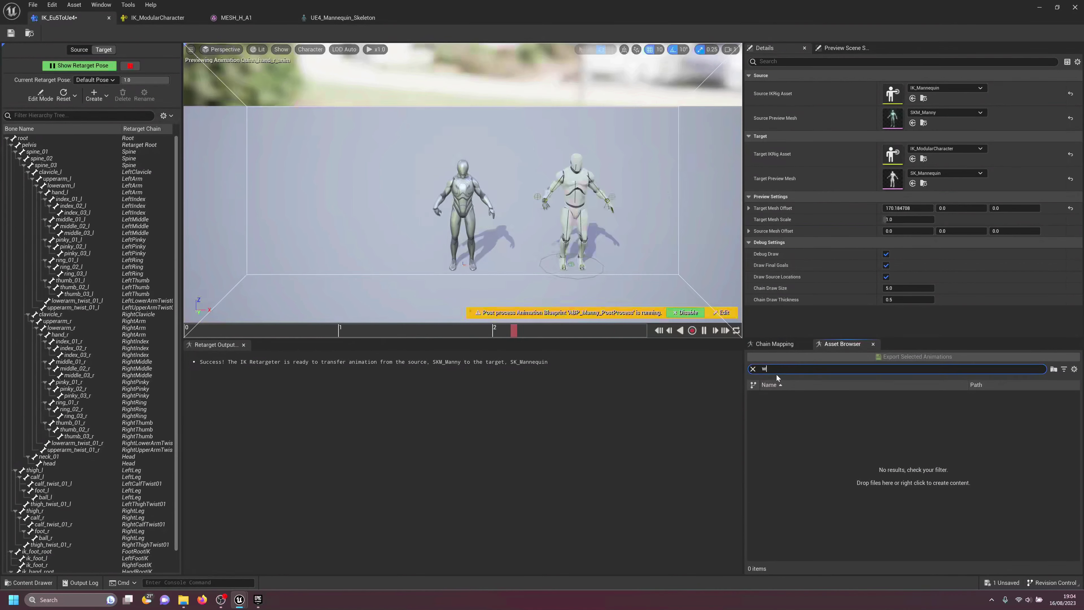
{"action": "type", "text": "al"}
{"action": "double_click", "coordinate": [790, 400]}
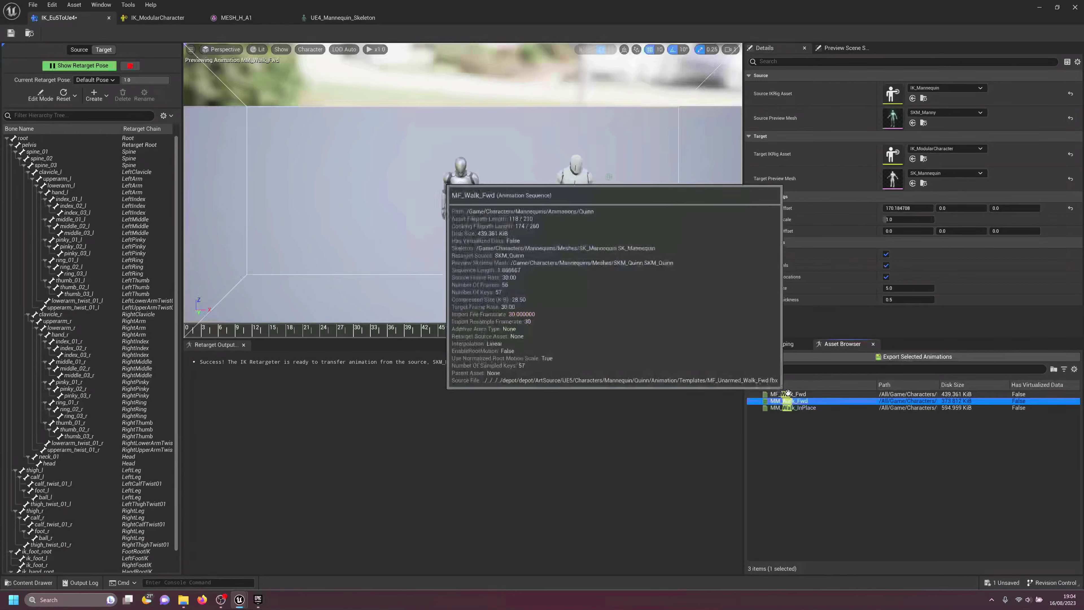
{"action": "double_click", "coordinate": [790, 407]}
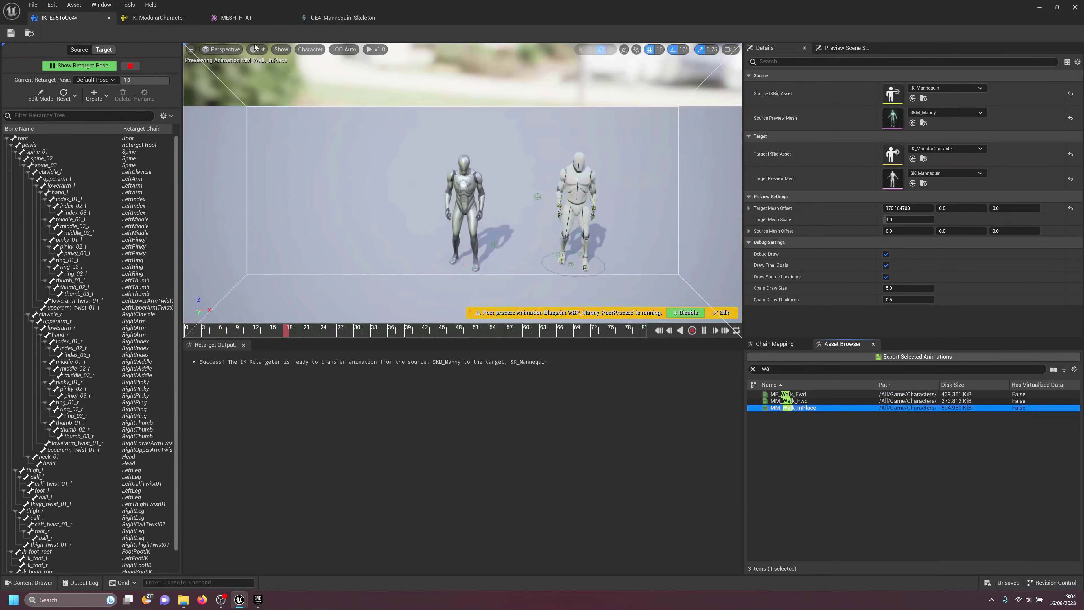
Step: Save the IK_Eu5ToUe4 retargeter and close its editor window
{"action": "key", "text": "ctrl+s"}
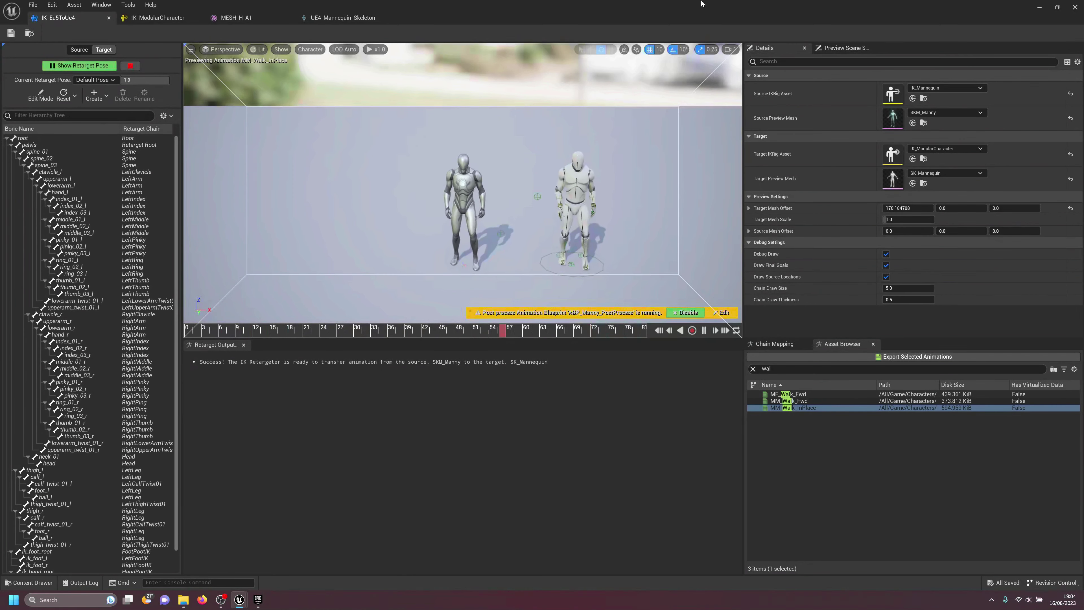
{"action": "left_click_drag", "start_coordinate": [702, 4], "coordinate": [701, 249]}
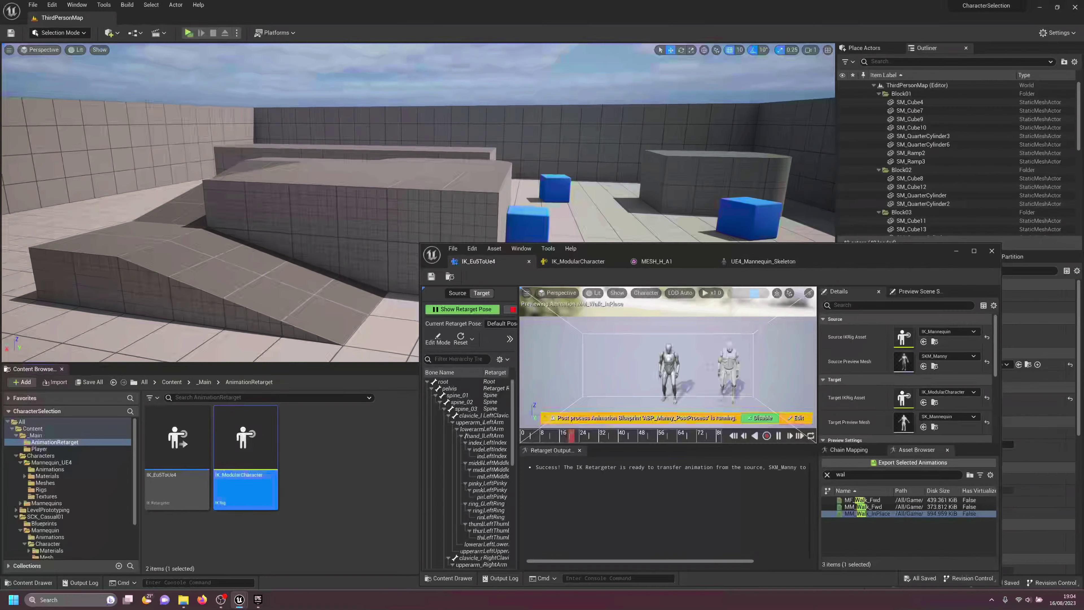
{"action": "left_click", "coordinate": [992, 251]}
{"action": "left_click", "coordinate": [302, 500]}
{"action": "left_click", "coordinate": [177, 444]}
{"action": "key", "text": "F2"}
{"action": "left_click", "coordinate": [394, 483]}
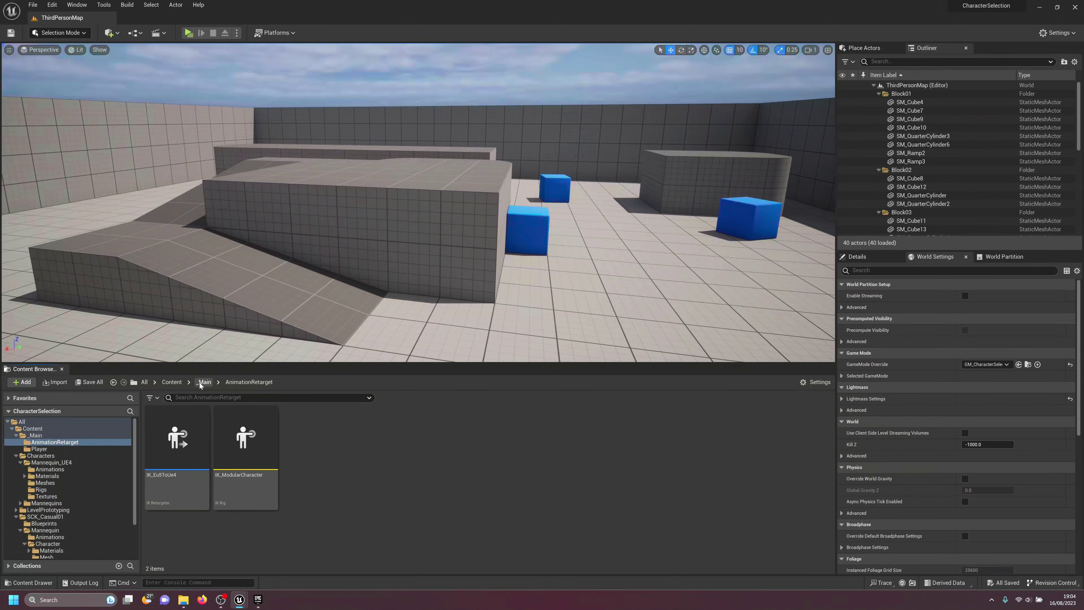
Step: Open the BP_ThirdPersonCharacter blueprint from the ThirdPerson/Blueprints folder
{"action": "left_click", "coordinate": [171, 382]}
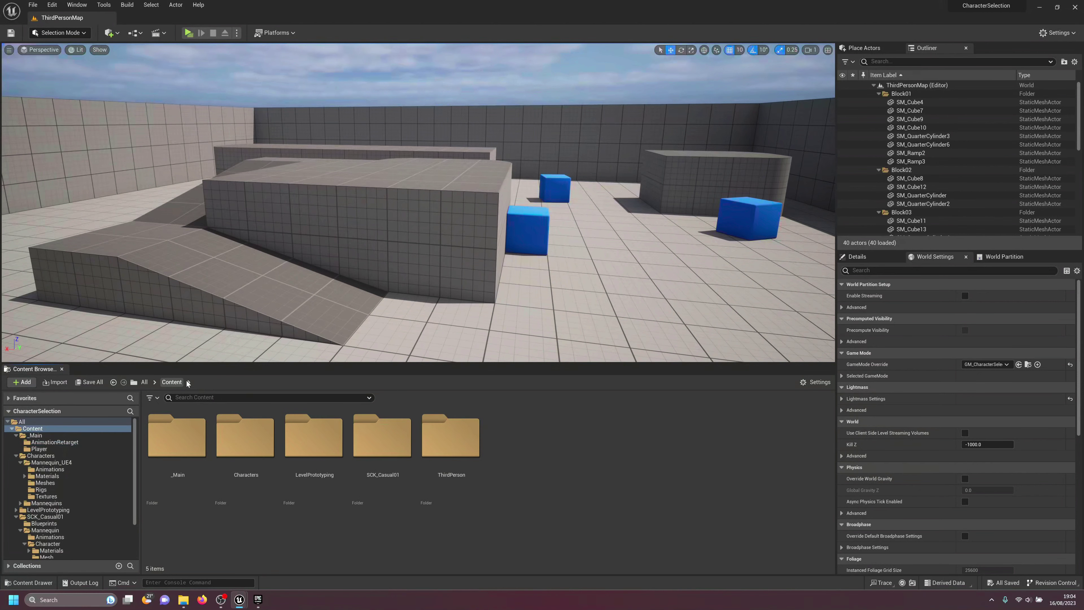
{"action": "double_click", "coordinate": [441, 458]}
{"action": "left_click", "coordinate": [175, 436]}
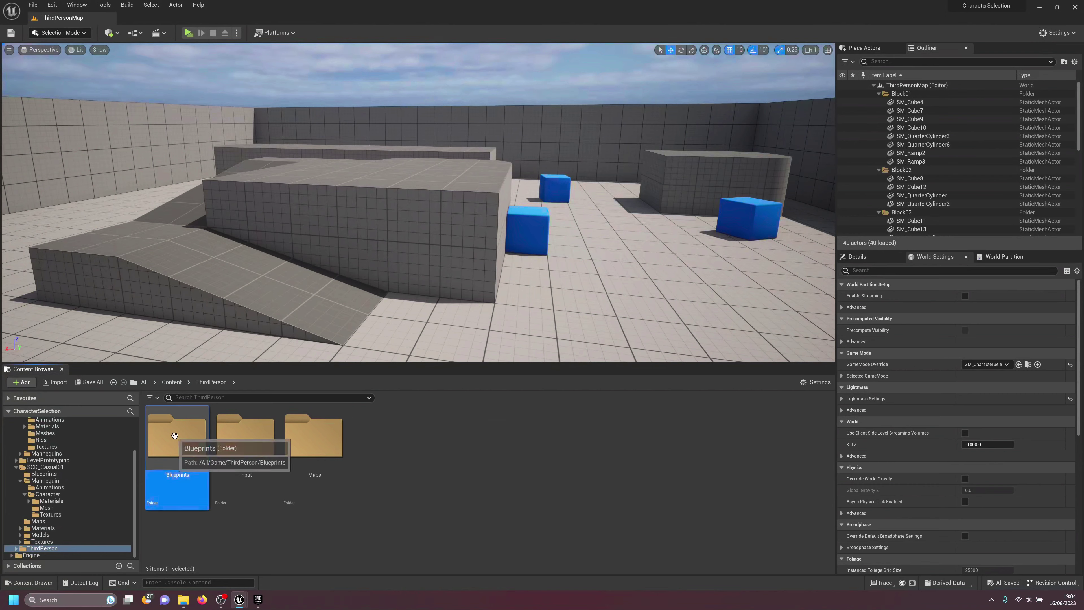
{"action": "double_click", "coordinate": [175, 435]}
{"action": "double_click", "coordinate": [174, 436]}
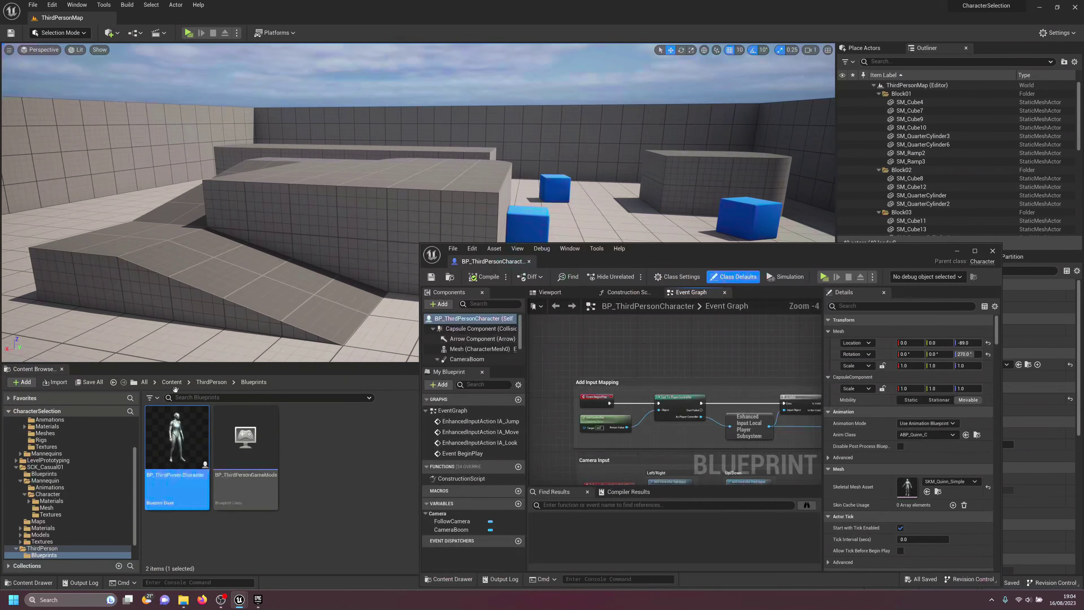
{"action": "left_click_drag", "start_coordinate": [643, 246], "coordinate": [527, 91]}
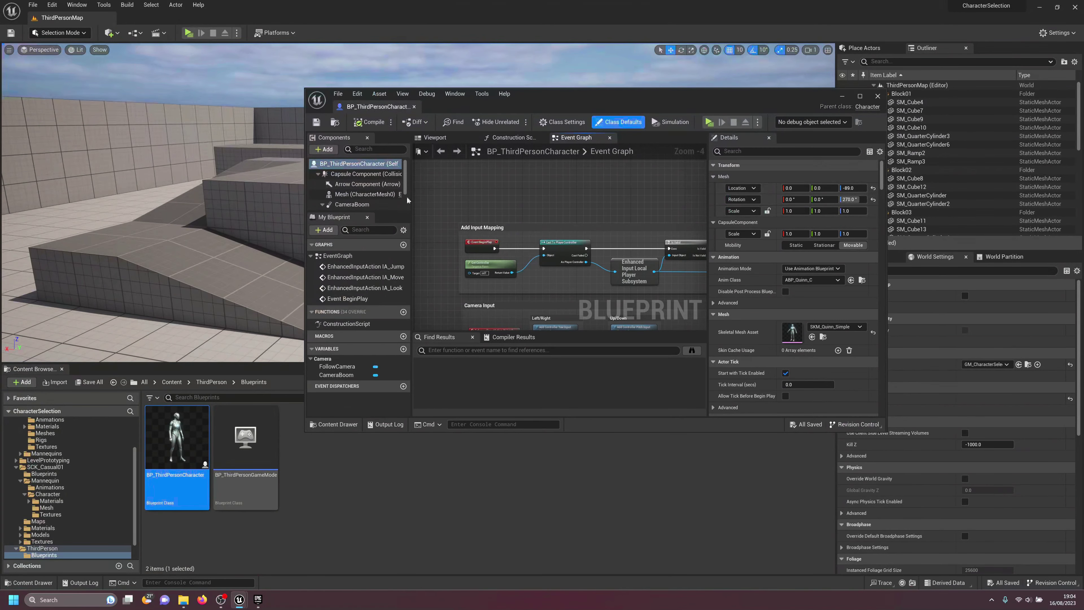
Step: Locate the Anim Class asset used by the character's Mesh component in the Content Browser, then close the blueprint
{"action": "left_click", "coordinate": [345, 197]}
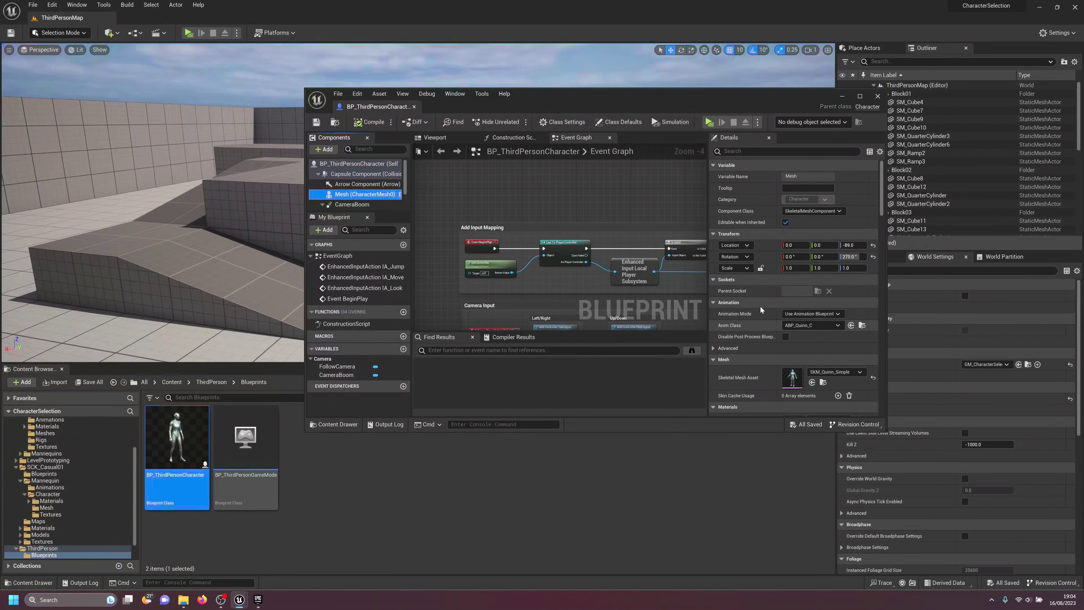
{"action": "left_click", "coordinate": [863, 325]}
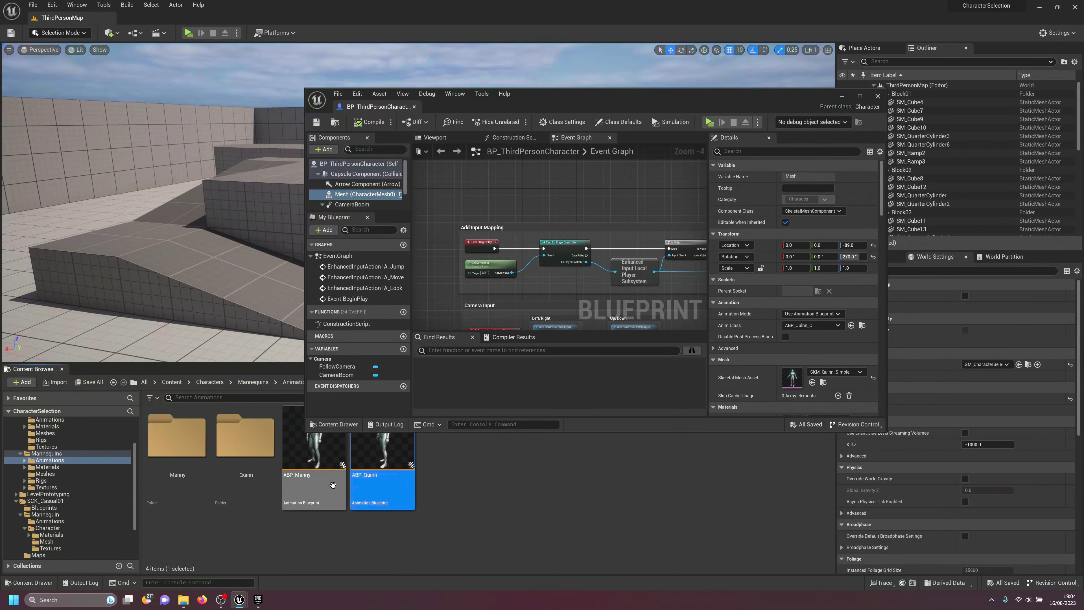
{"action": "left_click", "coordinate": [877, 96]}
{"action": "left_click", "coordinate": [501, 473]}
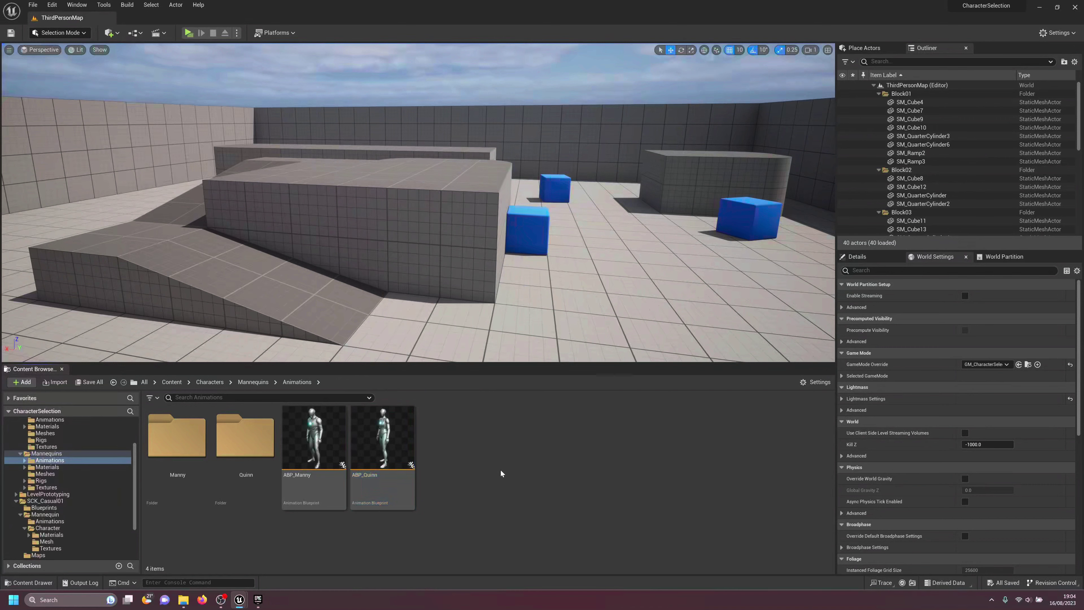
Step: Start duplicating and retargeting the ABP_Manny animation blueprint with IK_Eu5ToUe4 as the IK Retargeter
{"action": "left_click", "coordinate": [314, 440]}
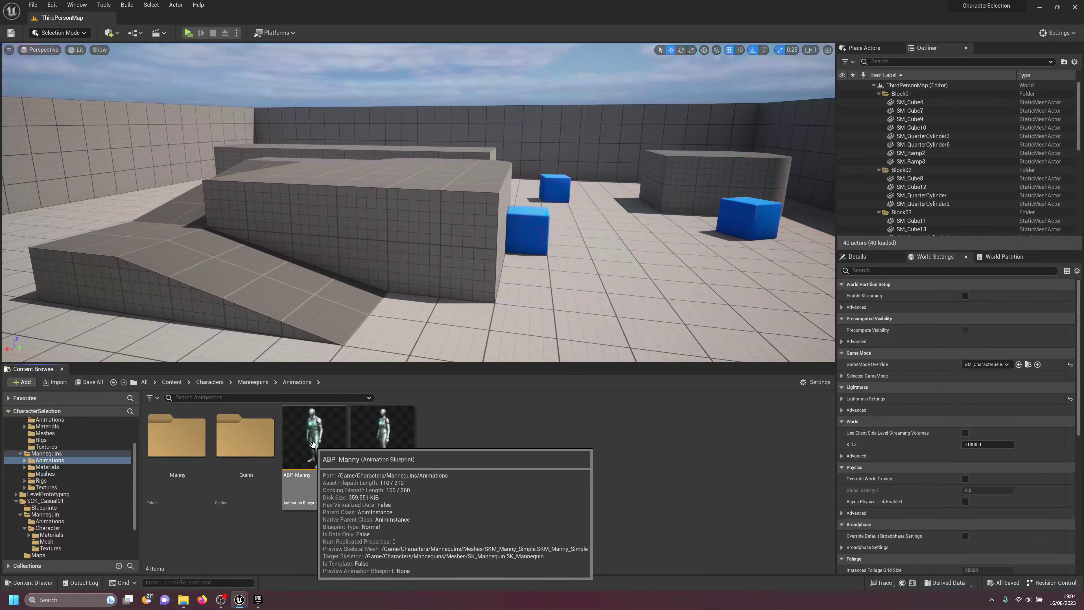
{"action": "right_click", "coordinate": [313, 445]}
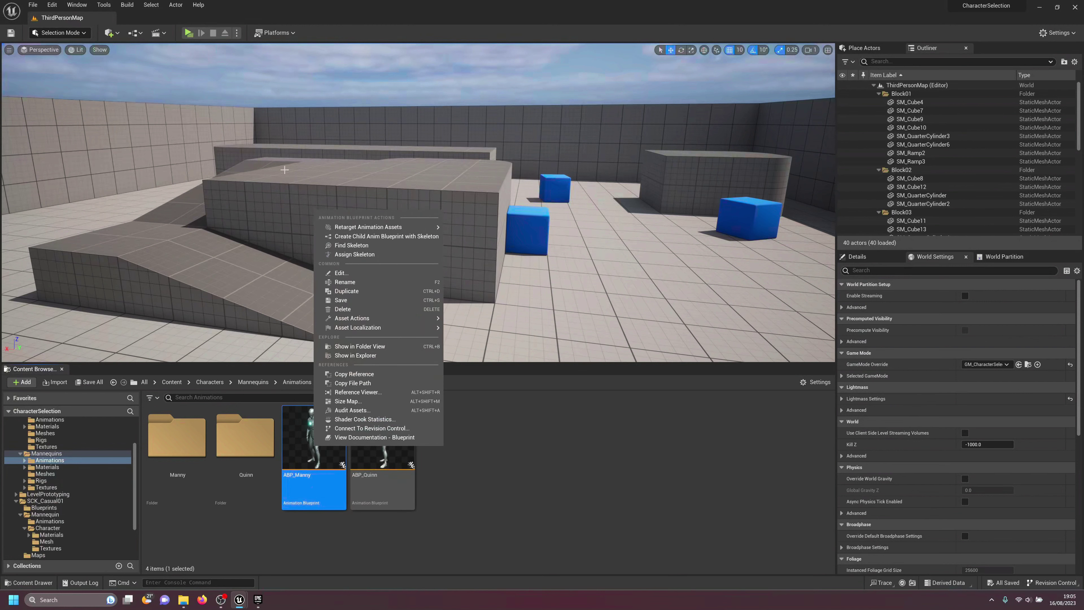
{"action": "mouse_move", "coordinate": [388, 227]}
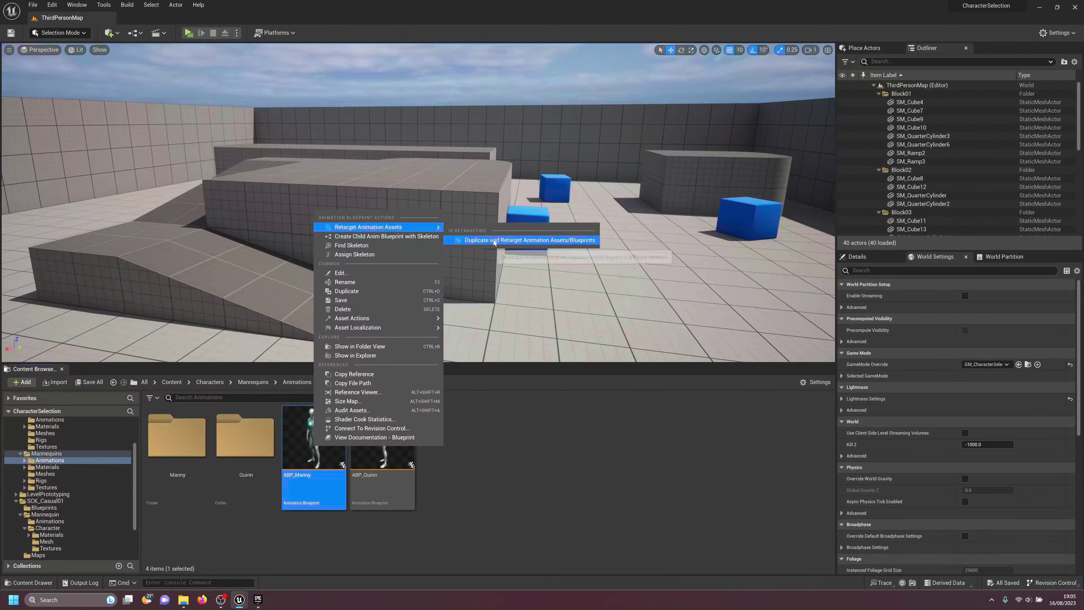
{"action": "left_click", "coordinate": [541, 240]}
{"action": "left_click", "coordinate": [712, 238]}
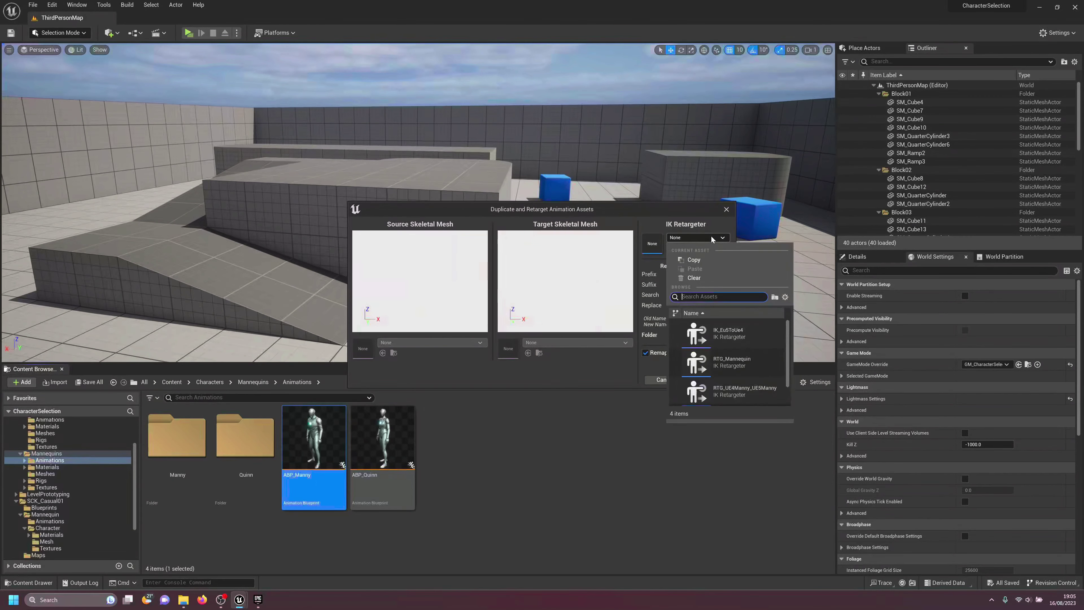
{"action": "left_click", "coordinate": [713, 325]}
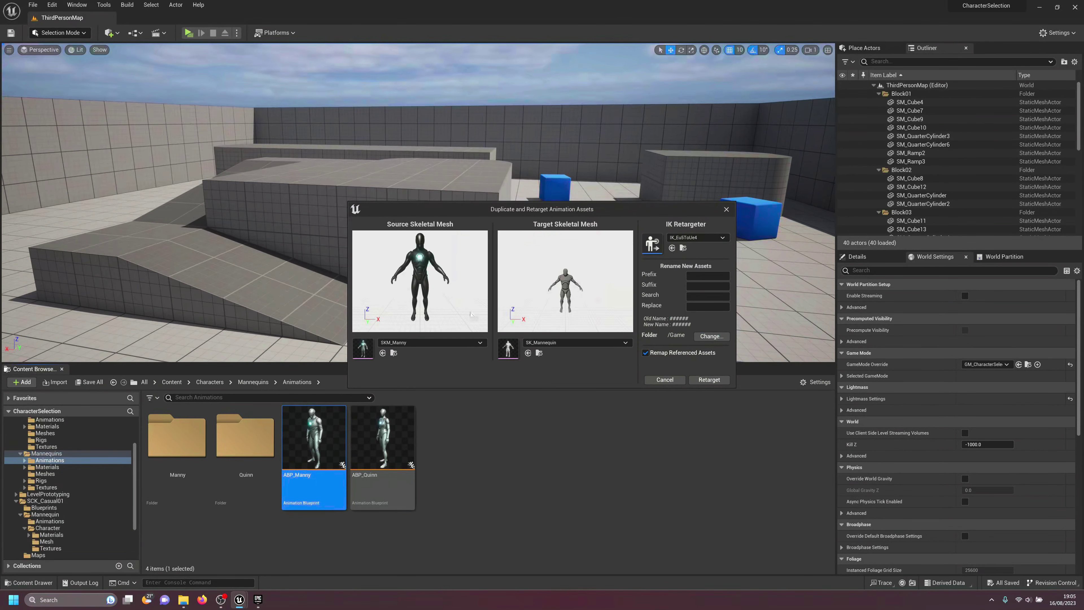
Step: Create an Animations folder inside _Main and set it as the export folder for the retargeted assets
{"action": "left_click", "coordinate": [716, 338]}
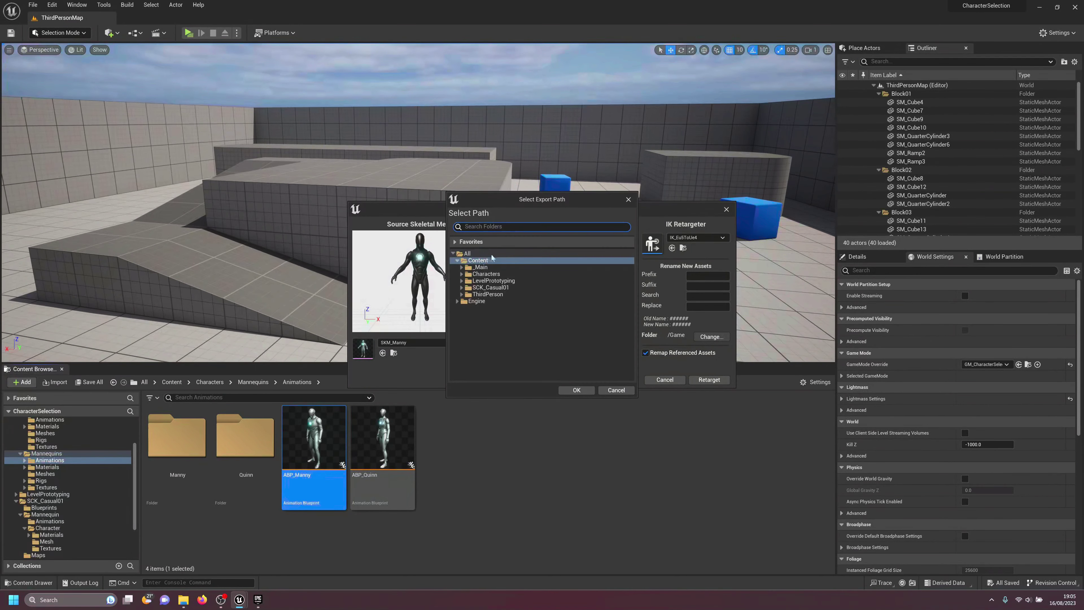
{"action": "left_click", "coordinate": [462, 267]}
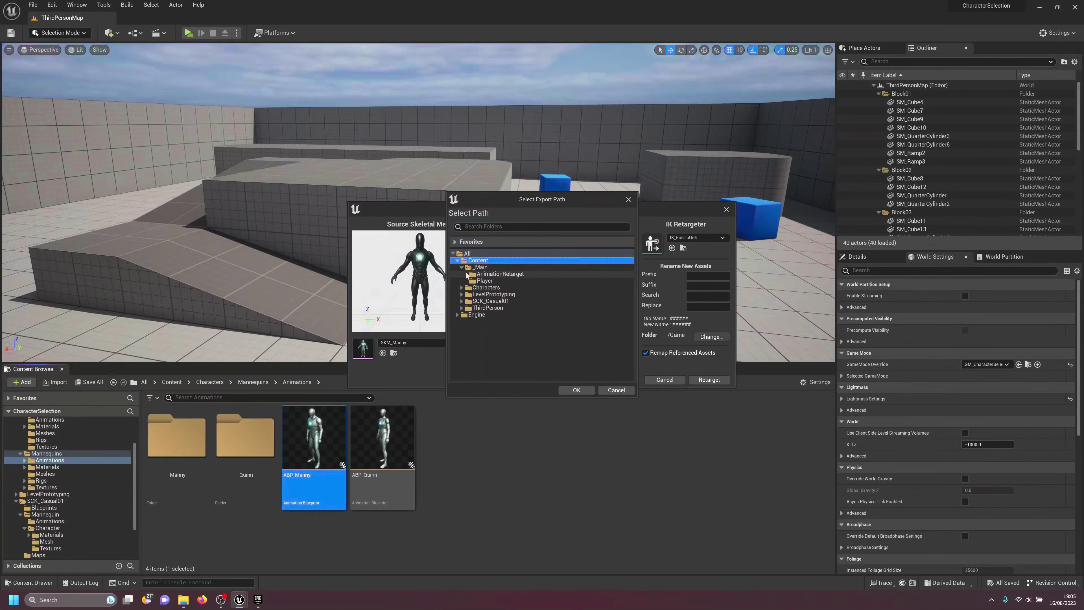
{"action": "right_click", "coordinate": [480, 269]}
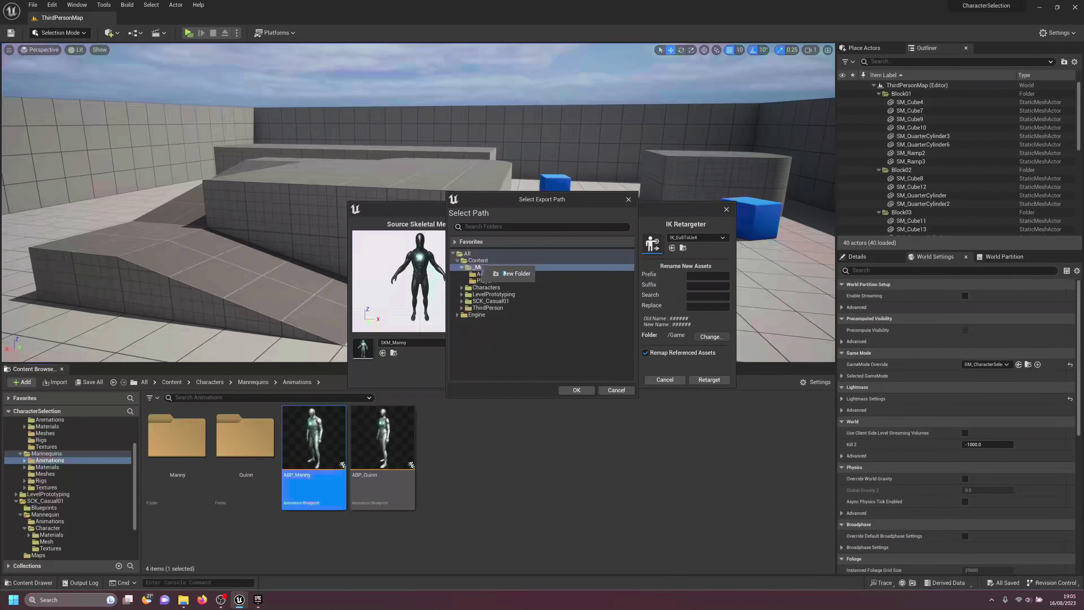
{"action": "left_click", "coordinate": [528, 275]}
{"action": "type", "text": "Animations"}
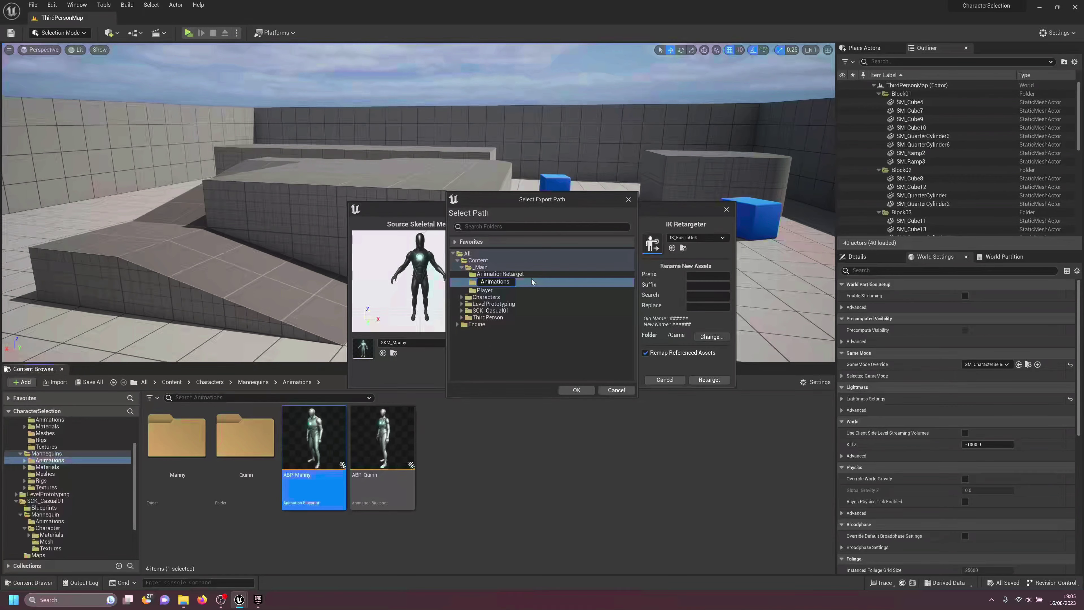
{"action": "key", "text": "Return"}
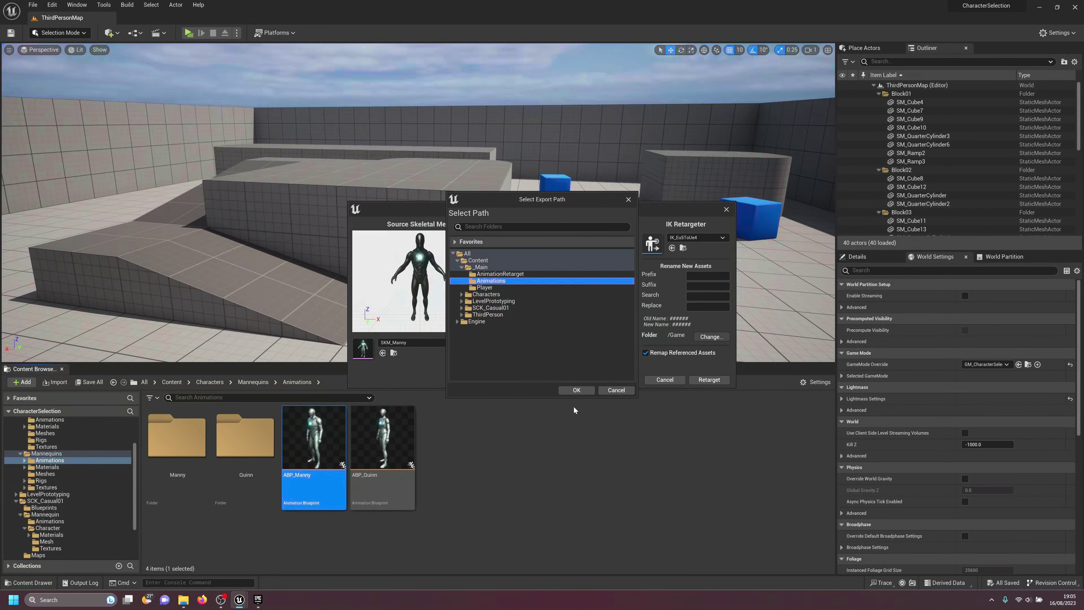
{"action": "left_click", "coordinate": [575, 391]}
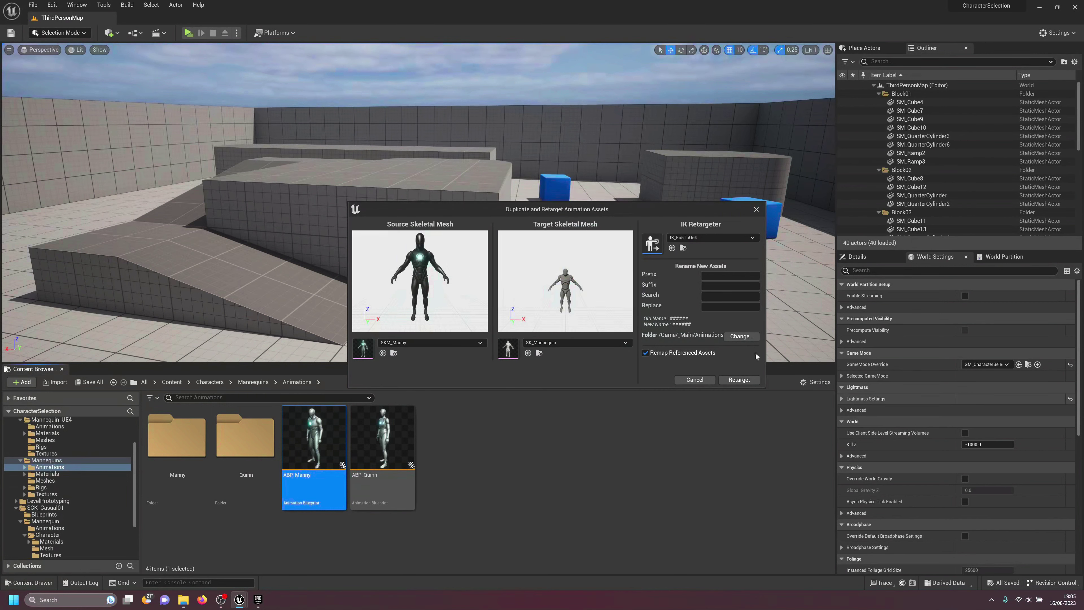
Step: Retarget ABP_Manny with its referenced animations and save all the new assets
{"action": "left_click", "coordinate": [739, 382]}
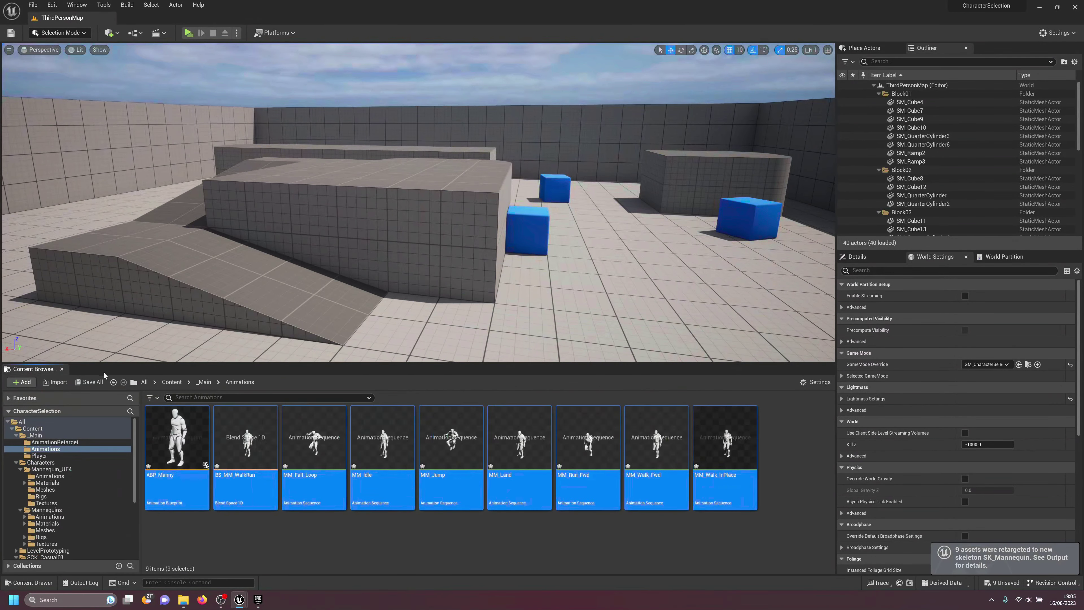
{"action": "left_click", "coordinate": [89, 382]}
{"action": "left_click", "coordinate": [609, 394]}
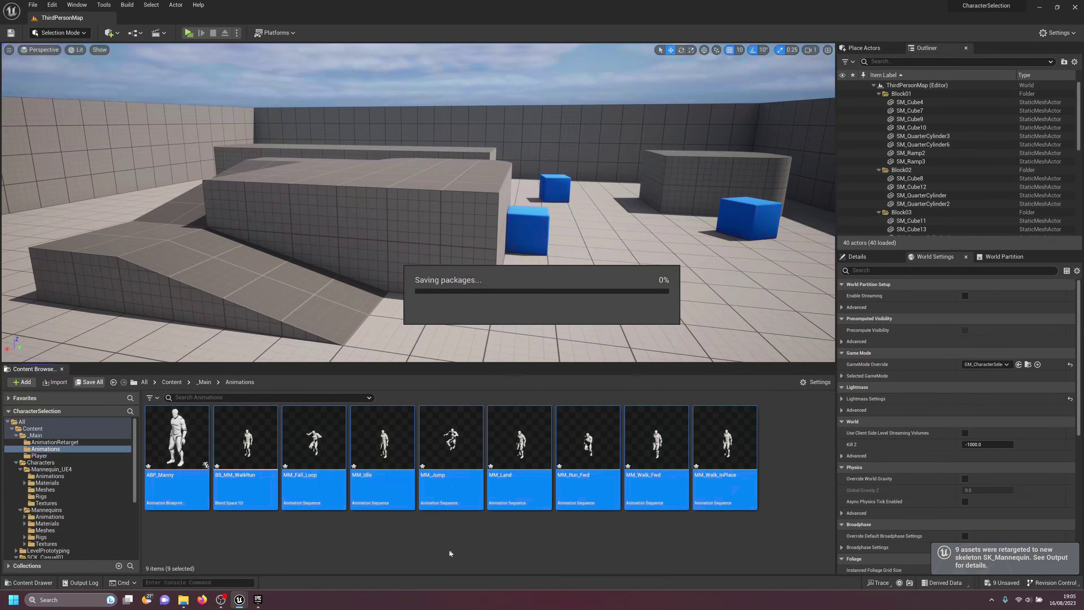
{"action": "left_click", "coordinate": [406, 554]}
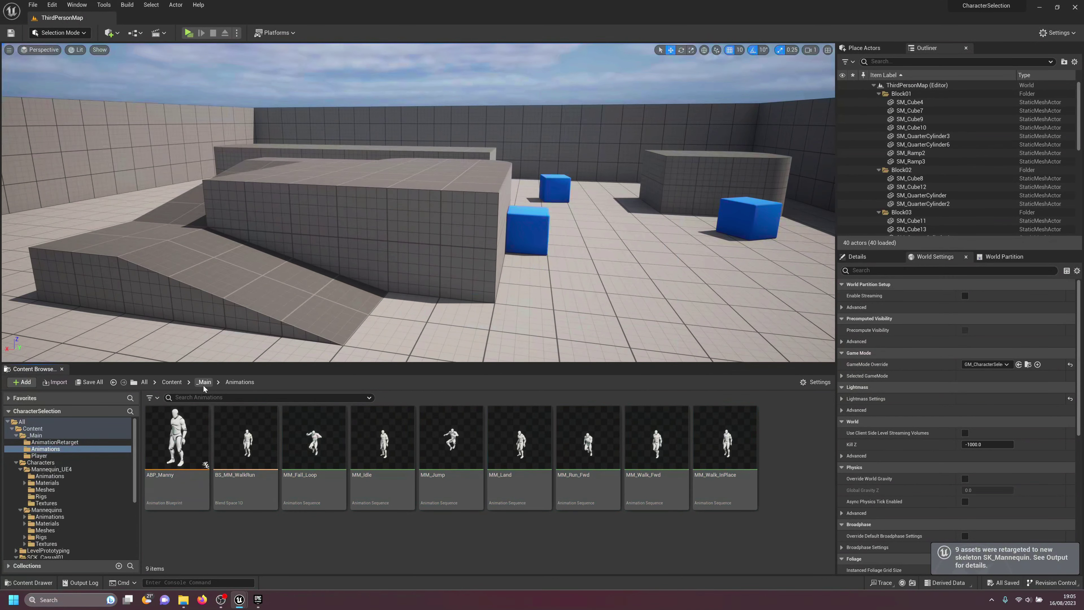
Step: Open the BP_ModularCharacter blueprint from the _Main/Player folder
{"action": "left_click", "coordinate": [204, 385]}
{"action": "double_click", "coordinate": [303, 448]}
{"action": "double_click", "coordinate": [245, 440]}
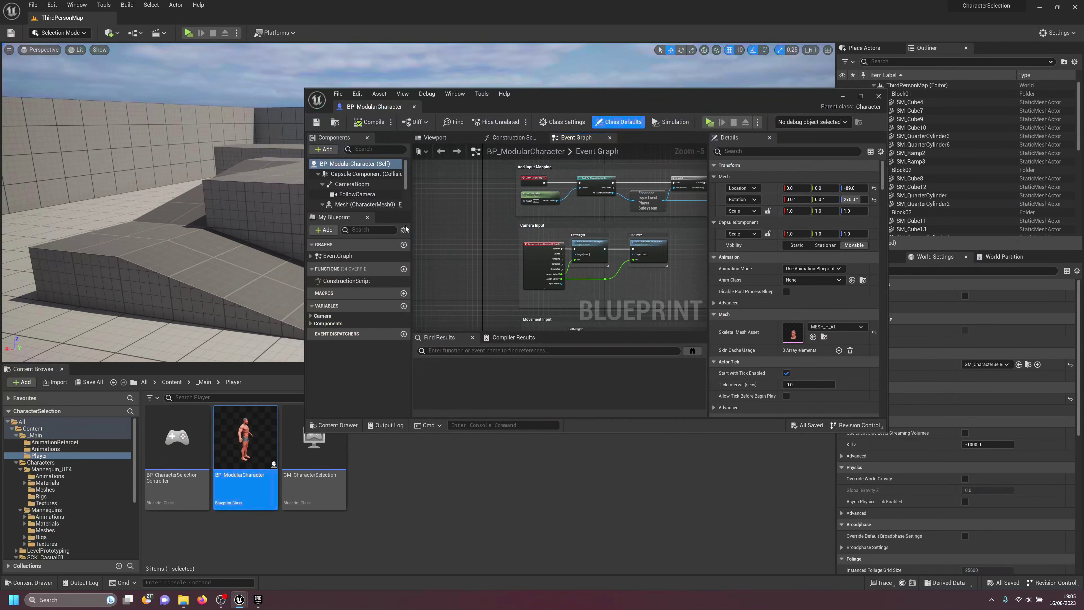
Step: Assign the retargeted ABP_Manny from _Main/Animations as the Mesh component's Anim Class, then compile and save the blueprint
{"action": "left_click", "coordinate": [361, 204]}
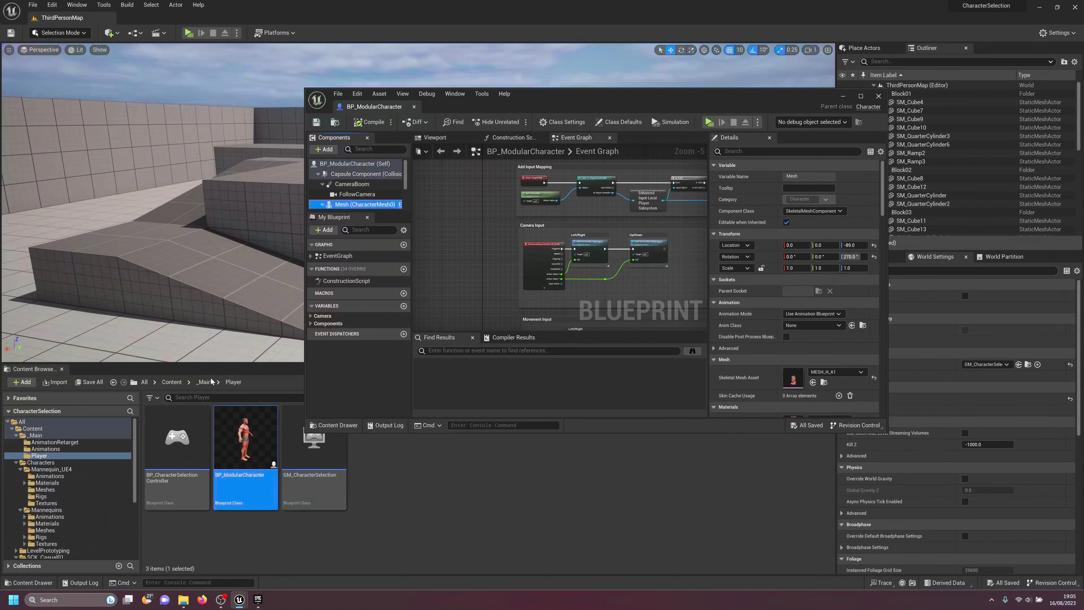
{"action": "left_click", "coordinate": [204, 383]}
{"action": "double_click", "coordinate": [177, 440]}
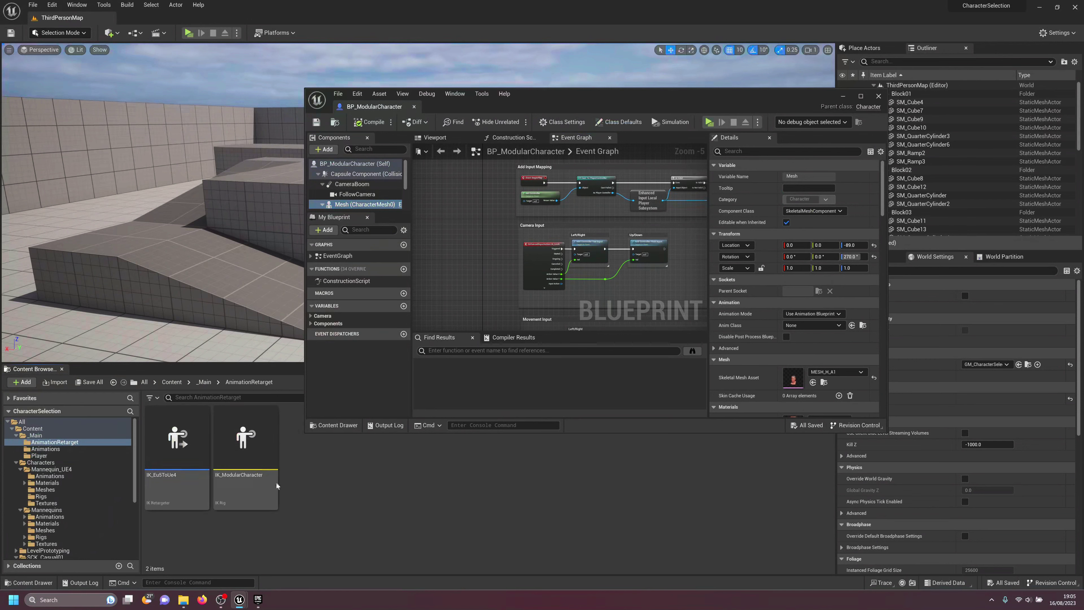
{"action": "left_click", "coordinate": [204, 382]}
{"action": "left_click", "coordinate": [230, 454]}
{"action": "double_click", "coordinate": [229, 454]}
{"action": "left_click", "coordinate": [197, 482]}
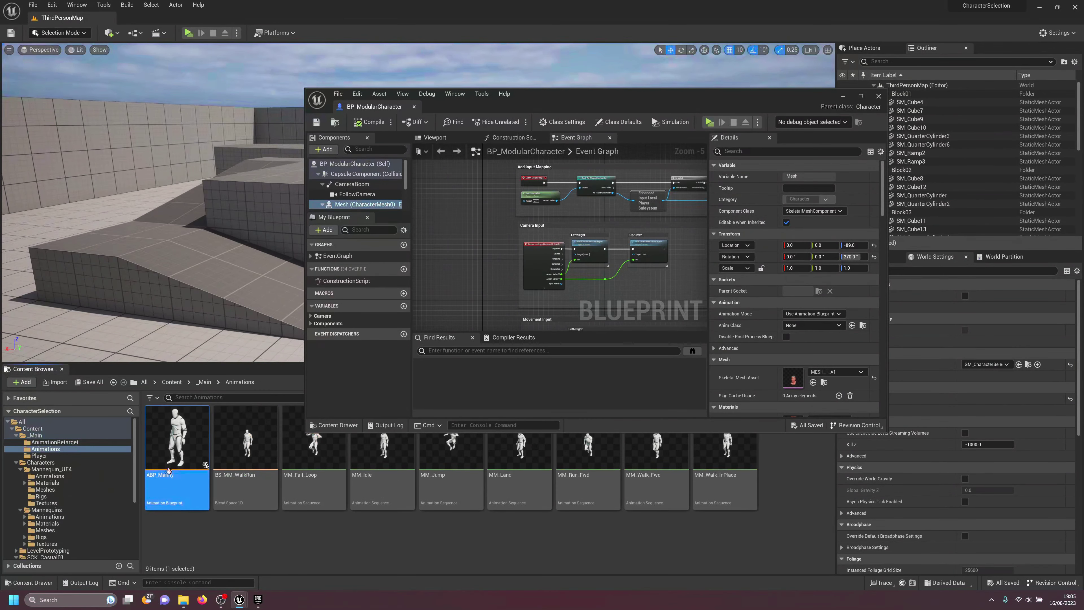
{"action": "left_click", "coordinate": [852, 327]}
{"action": "left_click", "coordinate": [423, 142]}
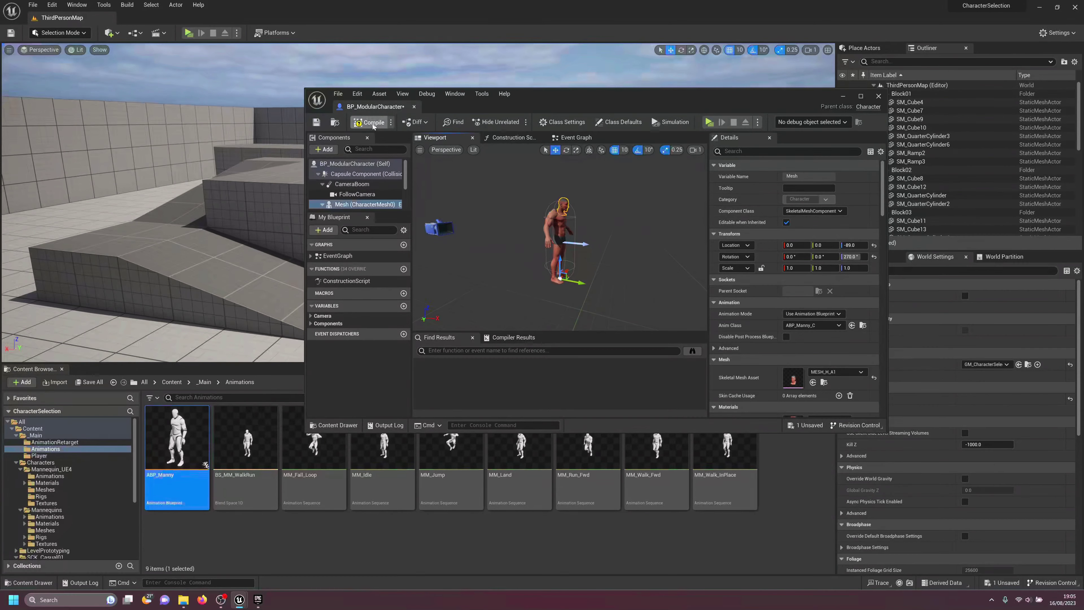
{"action": "left_click", "coordinate": [317, 123]}
Step: Maximize the blueprint editor and play-test the character's movement and jump in the preview, then stop playing
{"action": "double_click", "coordinate": [544, 96]}
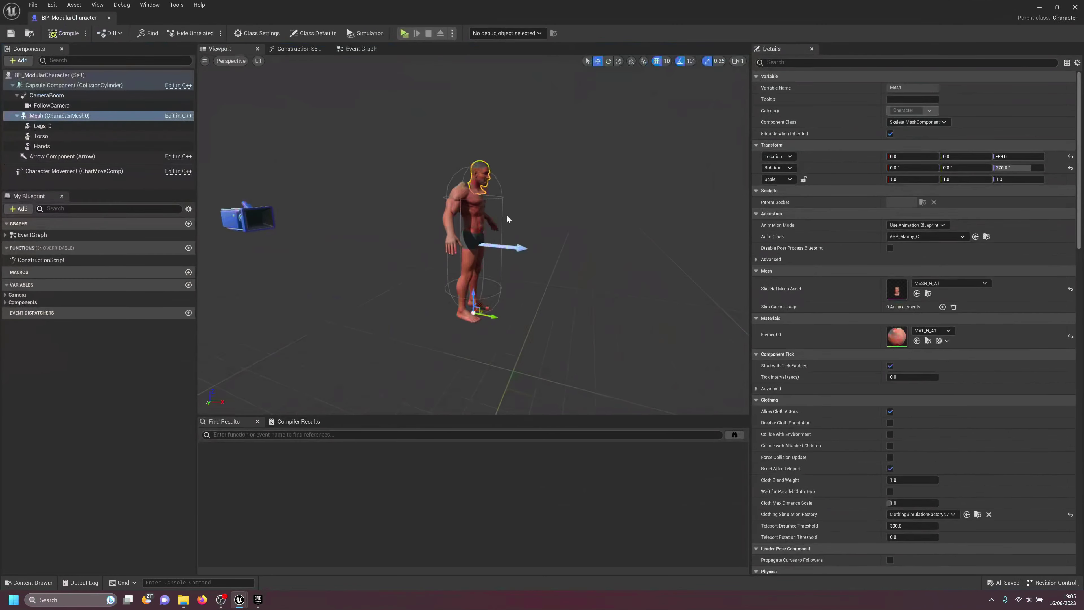
{"action": "key", "text": "alt+p"}
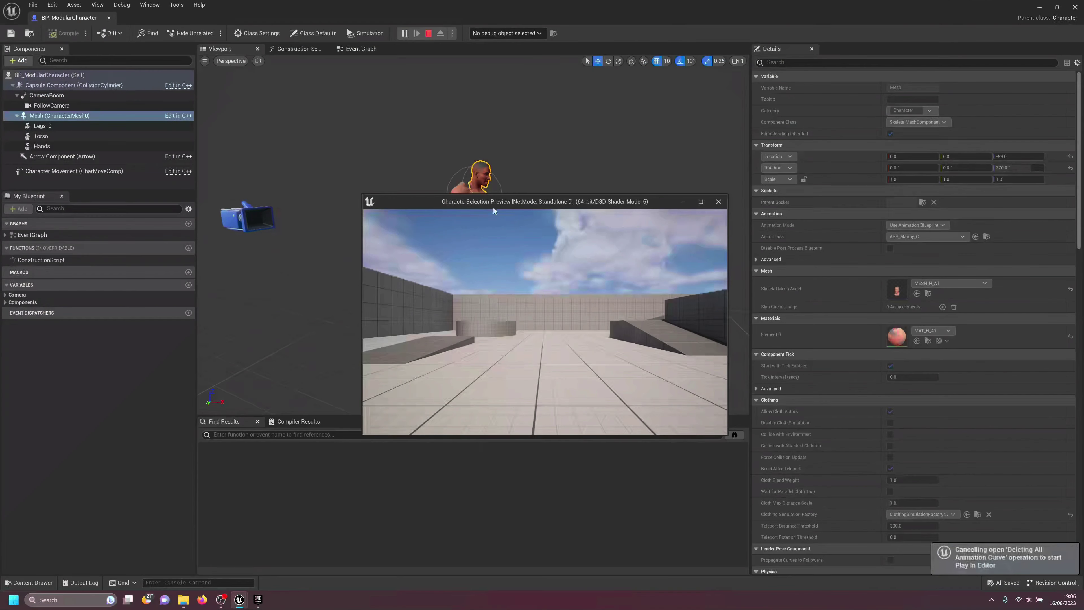
{"action": "left_click", "coordinate": [530, 314]}
{"action": "key", "text": "d"}
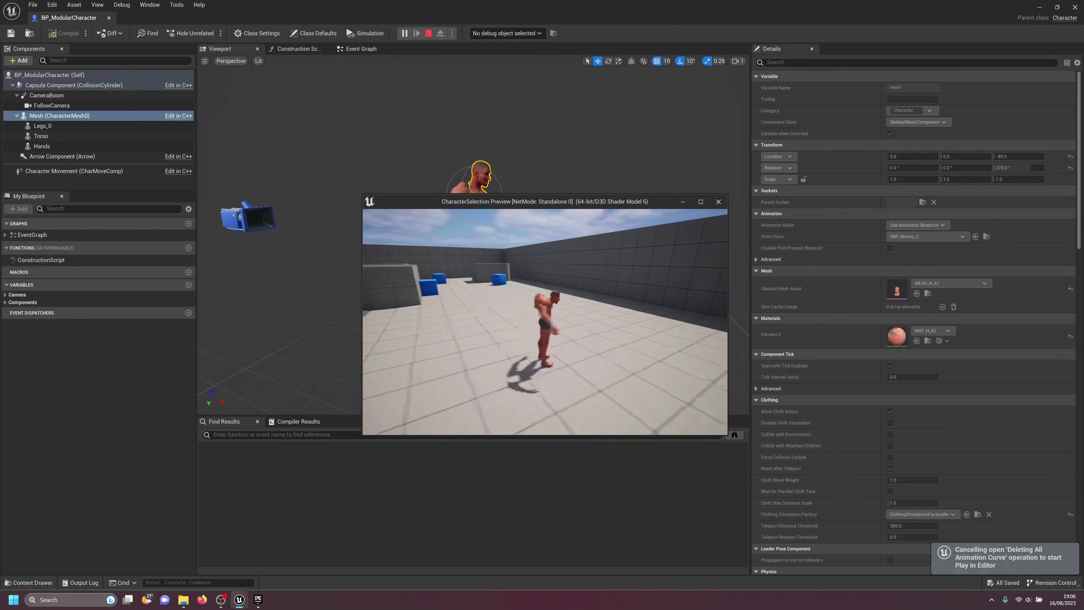
{"action": "key", "text": "w"}
{"action": "key", "text": "space"}
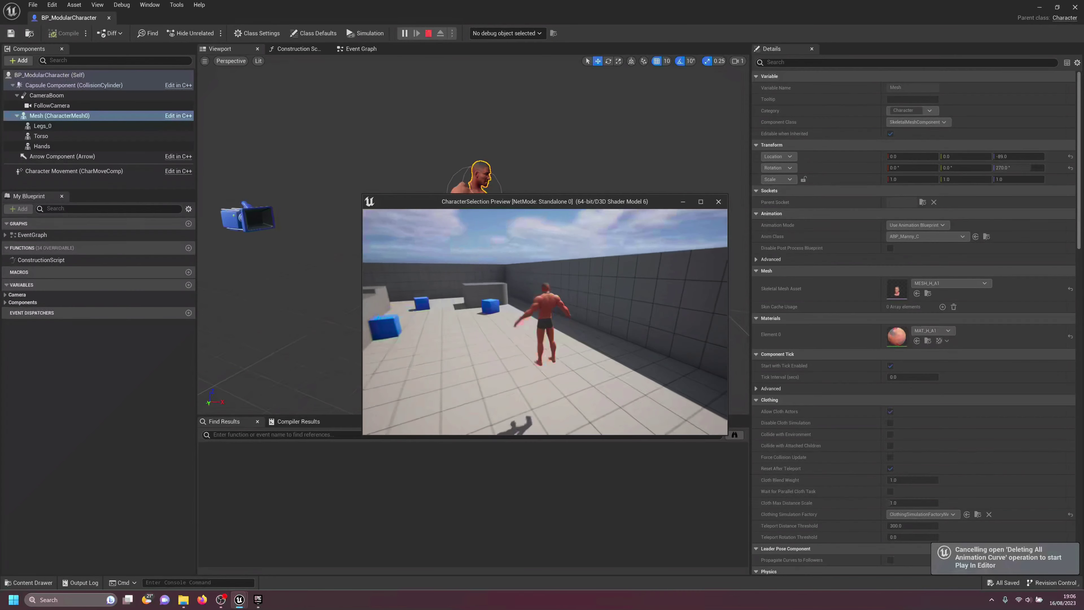
{"action": "key", "text": "Escape"}
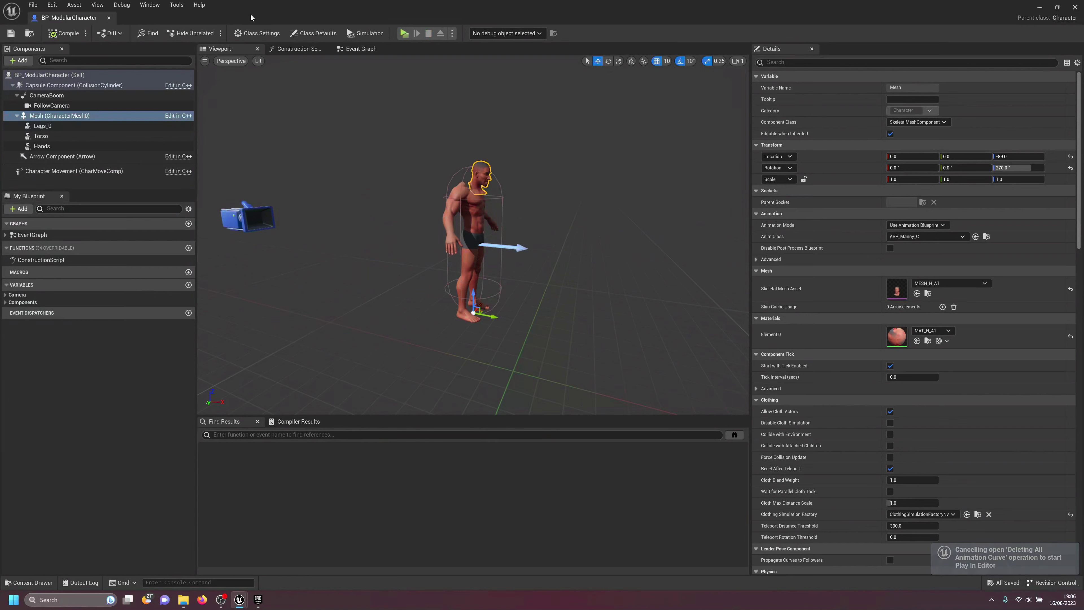
Step: Open the Construction Script graph of BP_ModularCharacter
{"action": "left_click", "coordinate": [299, 49]}
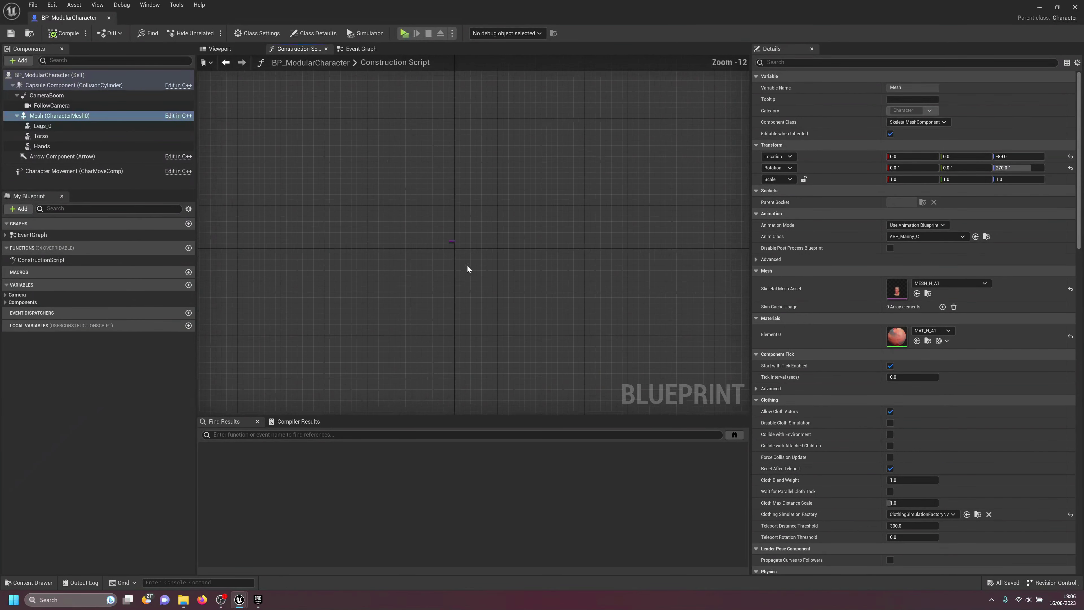
{"action": "scroll", "coordinate": [466, 263], "scroll_direction": "up", "scroll_amount": 12}
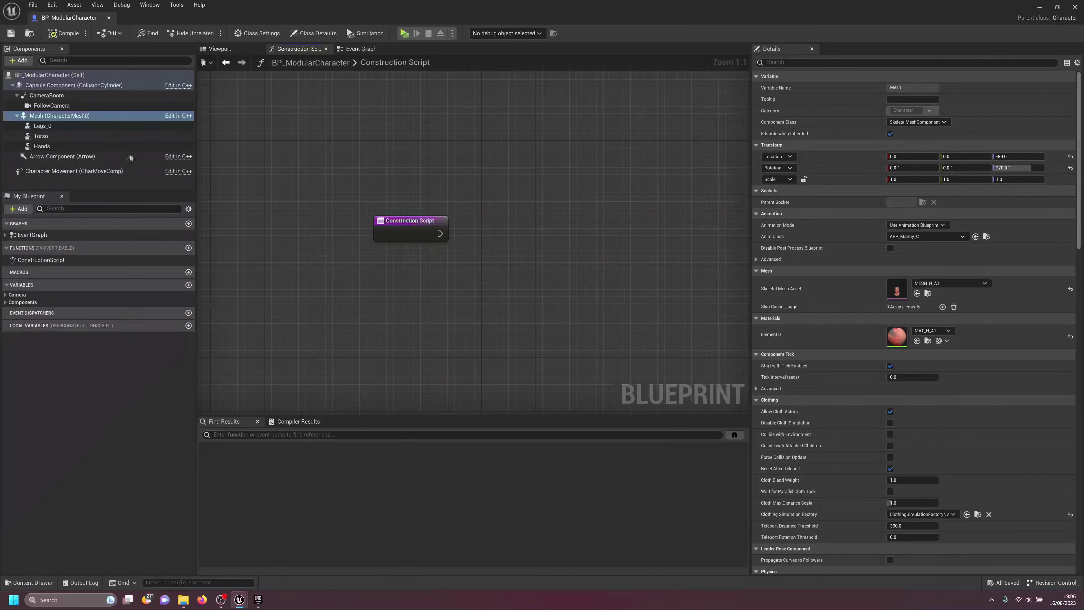
Step: Try placing a Mesh reference in the Construction Script and creating a Set Leader Pose Component node from it
{"action": "left_click_drag", "start_coordinate": [64, 116], "coordinate": [404, 301]}
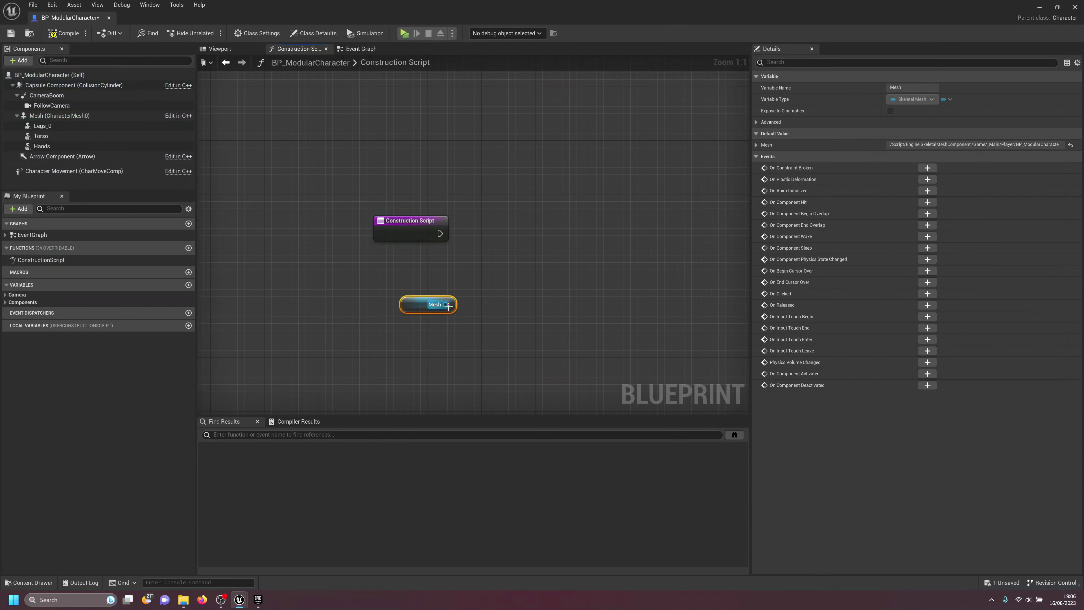
{"action": "left_click_drag", "start_coordinate": [488, 268], "coordinate": [490, 268]}
{"action": "type", "text": "set mas"}
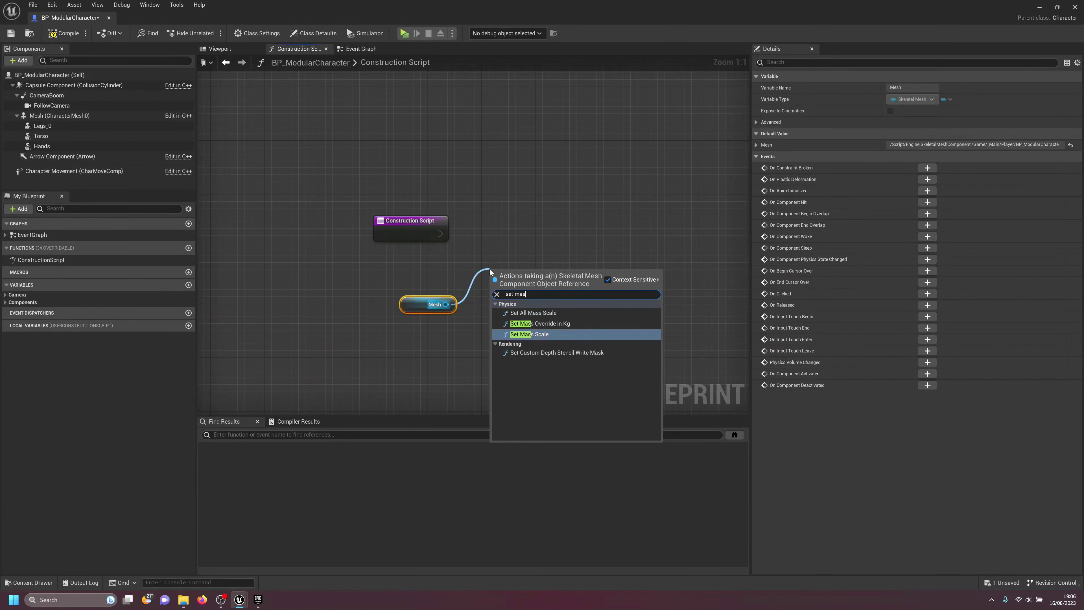
{"action": "key", "text": "BackSpace"}
{"action": "key", "text": "BackSpace"}
{"action": "key", "text": "BackSpace"}
{"action": "type", "text": "def"}
{"action": "key", "text": "BackSpace"}
{"action": "key", "text": "BackSpace"}
{"action": "key", "text": "BackSpace"}
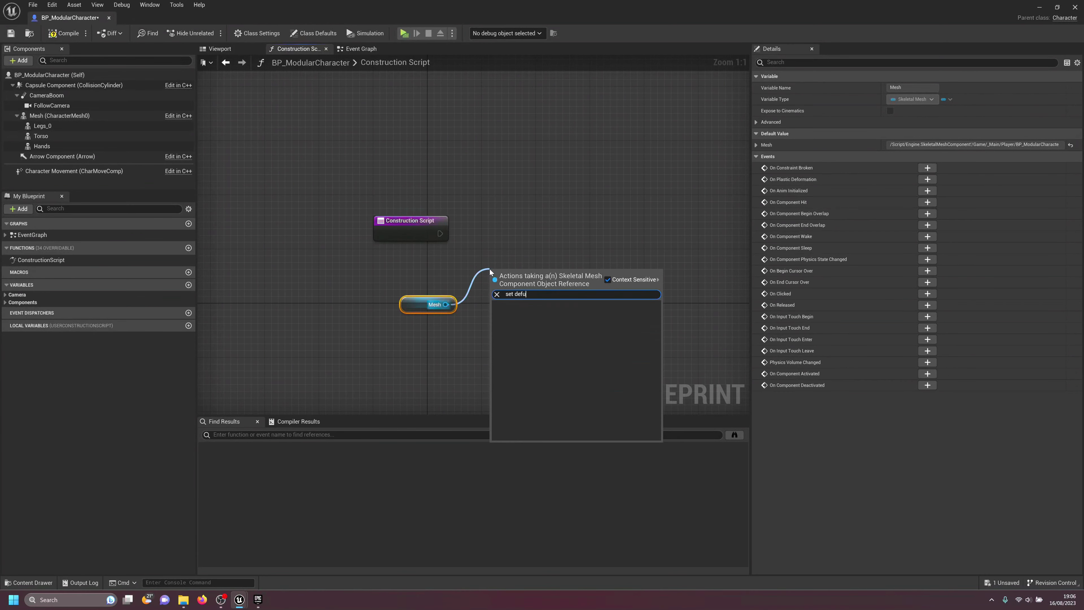
{"action": "type", "text": "pose"}
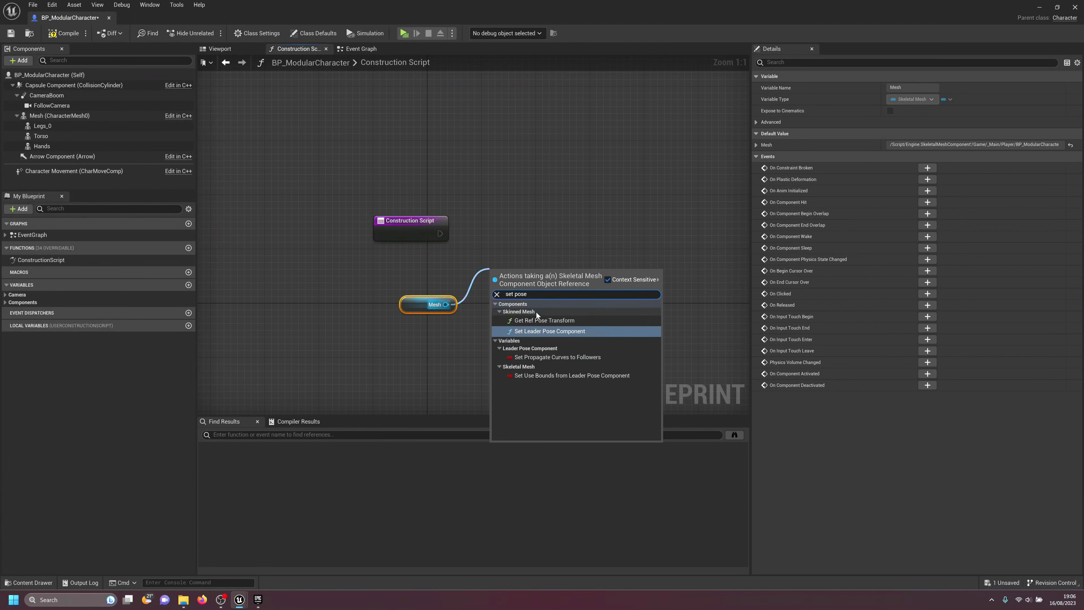
{"action": "left_click", "coordinate": [550, 331]}
{"action": "left_click_drag", "start_coordinate": [533, 295], "coordinate": [592, 262]}
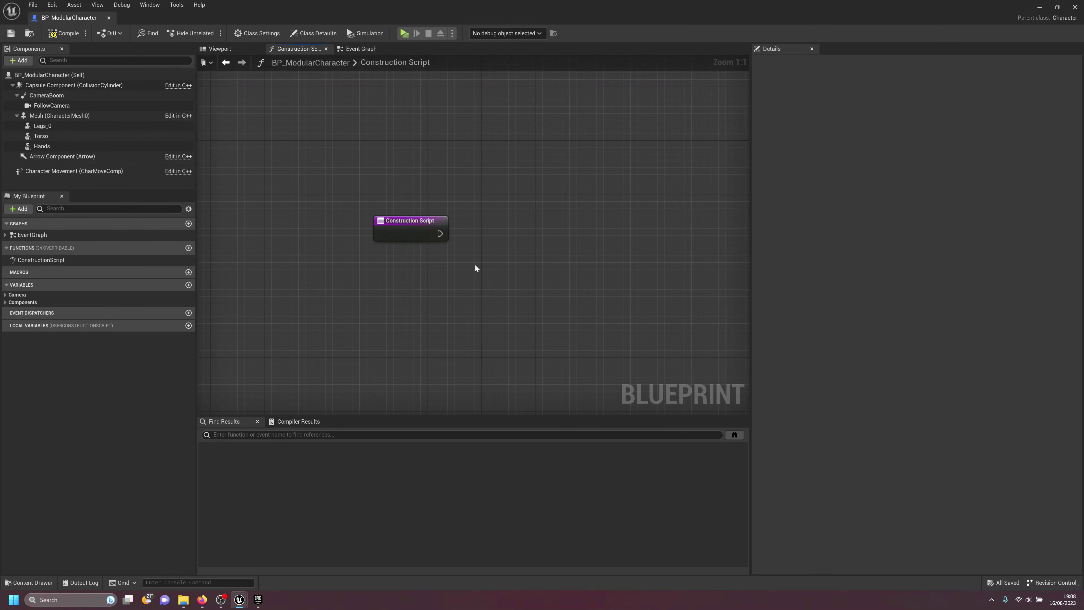
Step: Add a Mesh reference and a Set Leader Pose Component node to the Construction Script graph
{"action": "left_click_drag", "start_coordinate": [42, 116], "coordinate": [490, 279]}
{"action": "type", "text": "set lea"}
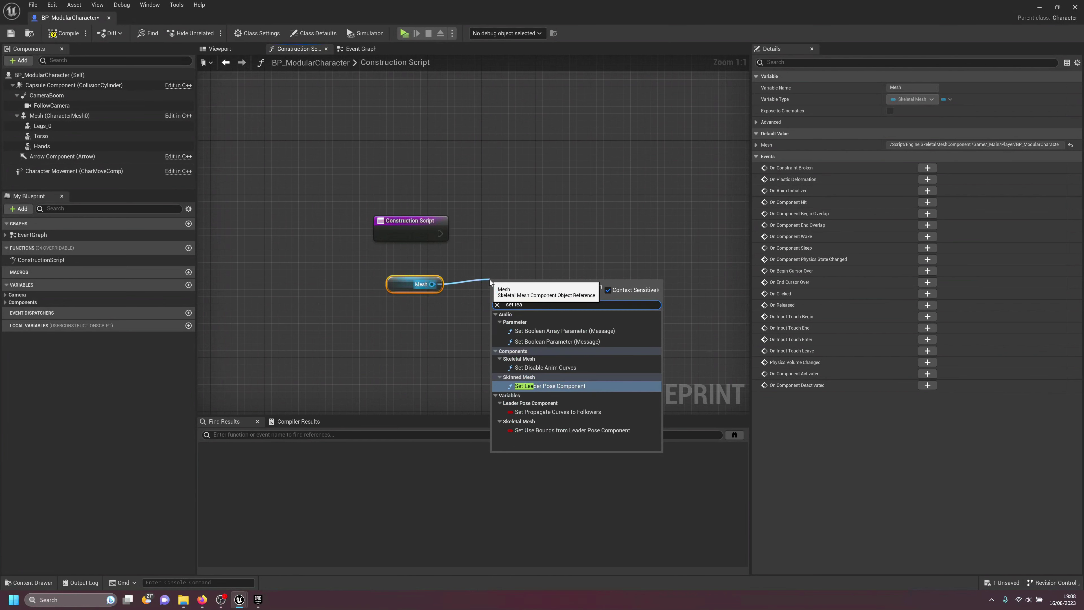
{"action": "key", "text": "Return"}
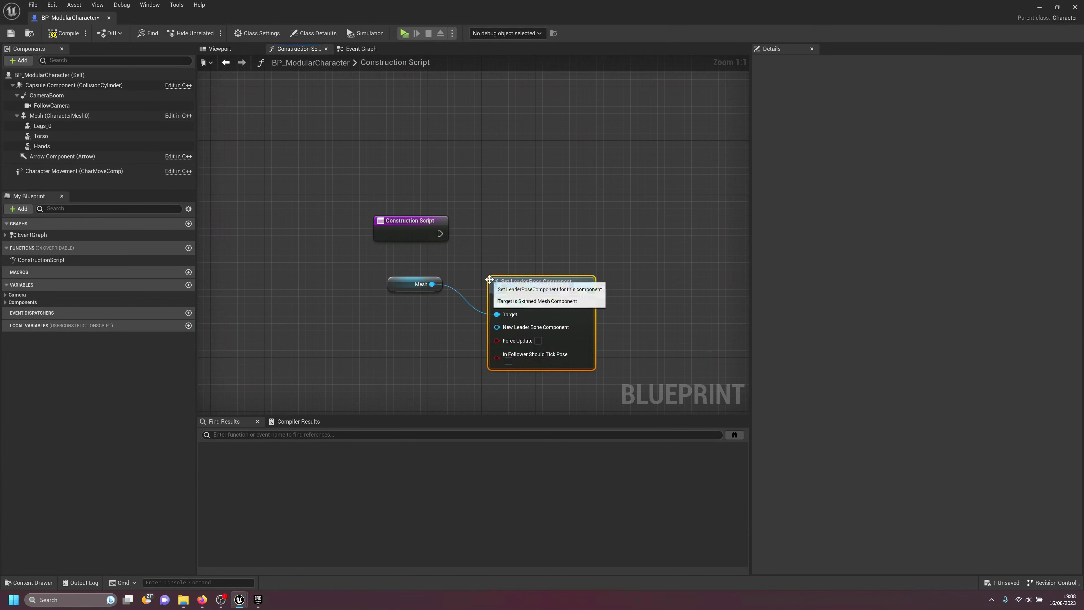
{"action": "left_click_drag", "start_coordinate": [557, 293], "coordinate": [602, 247]}
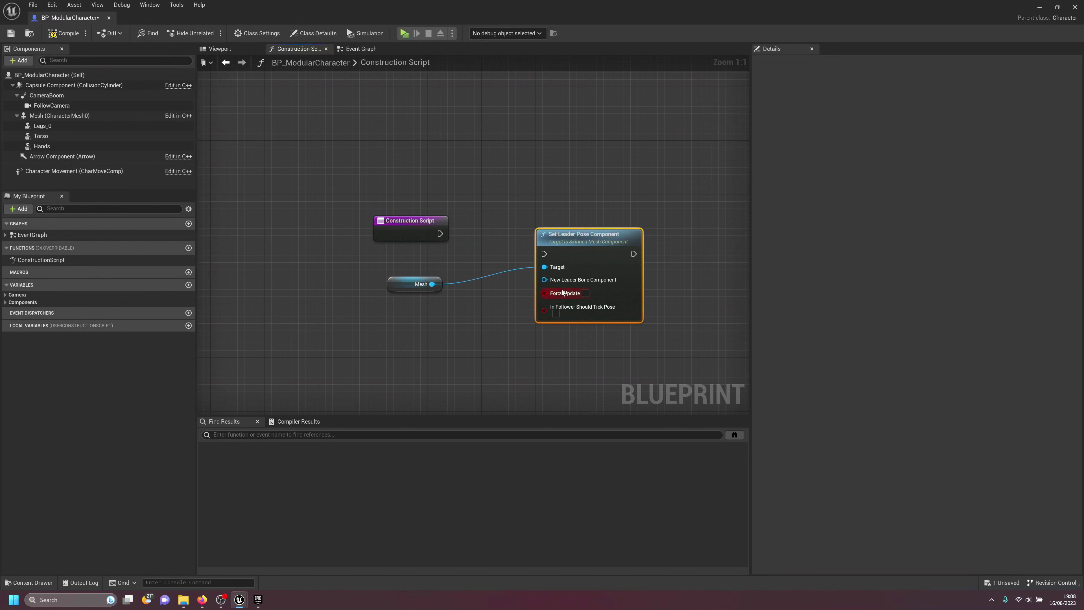
Step: Disconnect Mesh from the node's Target, run the node from Construction Script, and connect Mesh to New Leader Bone Component
{"action": "left_click", "coordinate": [544, 266], "text": "alt"}
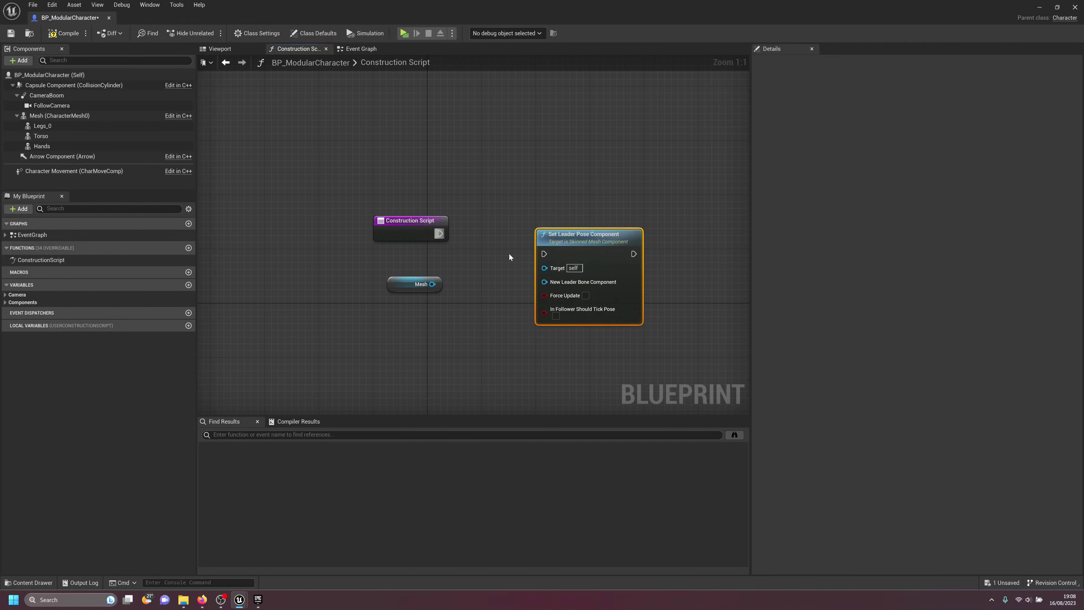
{"action": "left_click_drag", "start_coordinate": [586, 242], "coordinate": [585, 221]}
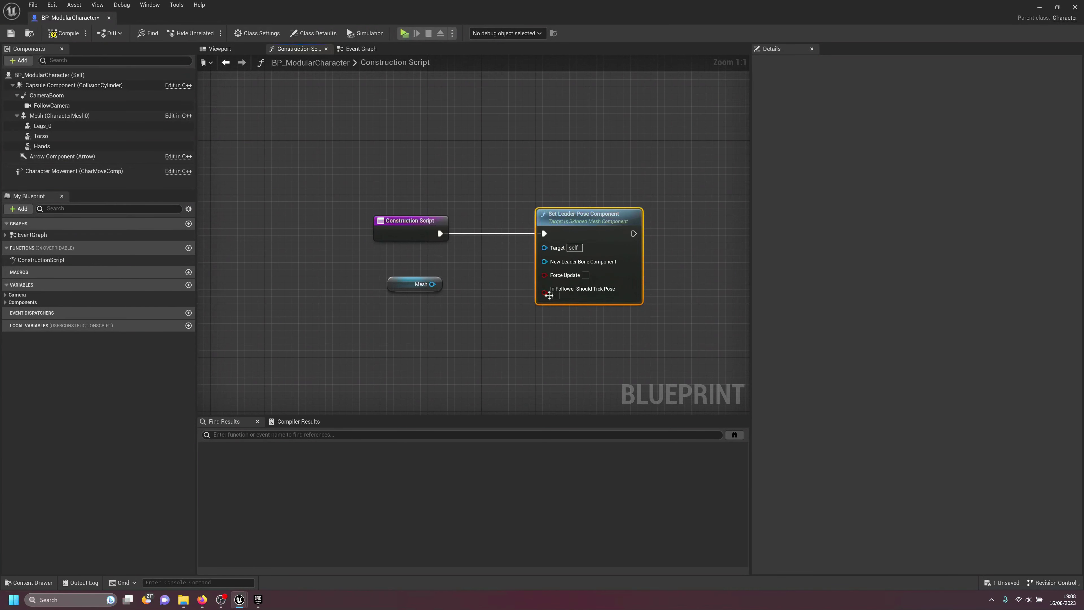
{"action": "left_click_drag", "start_coordinate": [432, 284], "coordinate": [545, 262]}
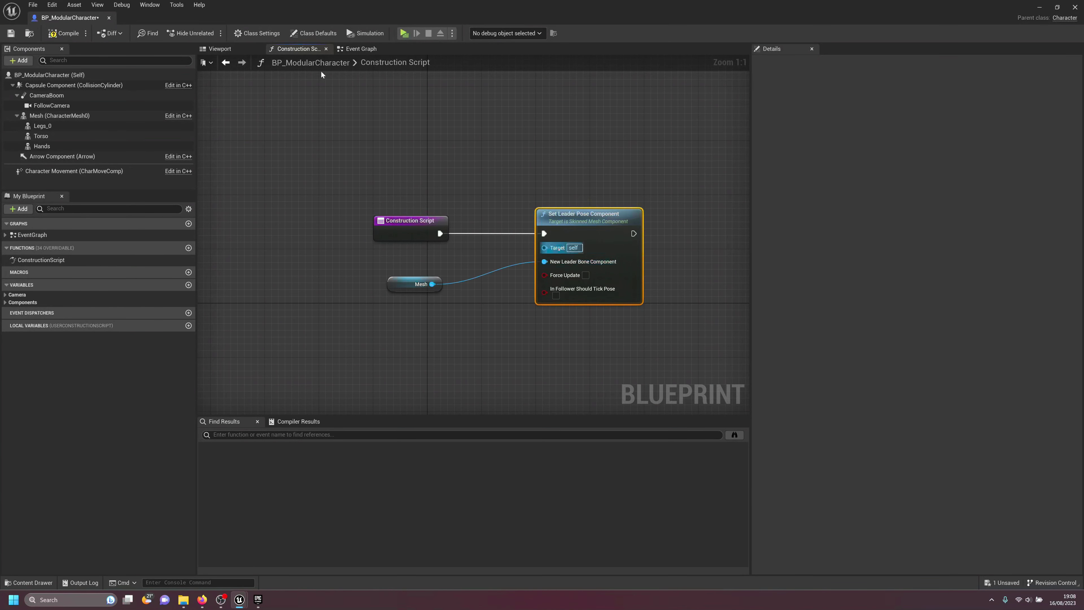
Step: Select the character's head mesh in the viewport, then compile and save the BP_ModularCharacter blueprint
{"action": "left_click", "coordinate": [220, 48]}
{"action": "left_click", "coordinate": [478, 176]}
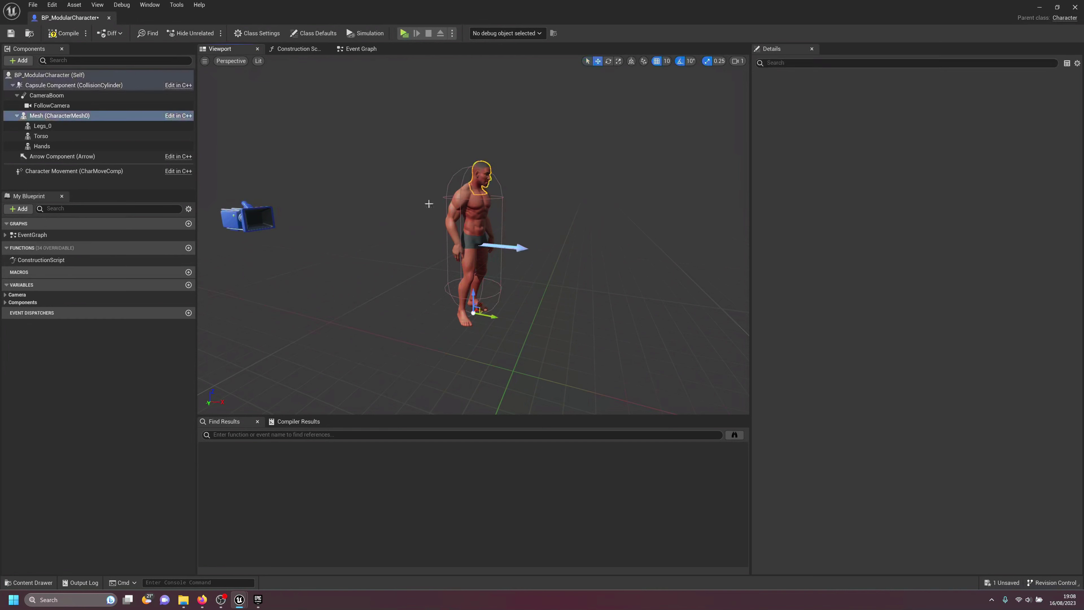
{"action": "left_click", "coordinate": [64, 34]}
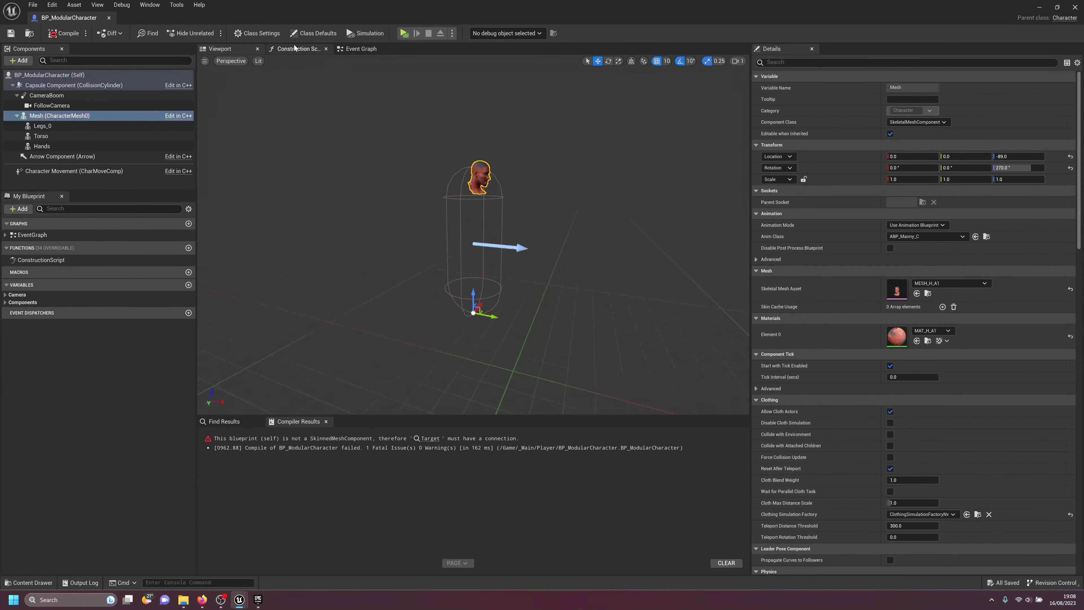
{"action": "left_click", "coordinate": [354, 50]}
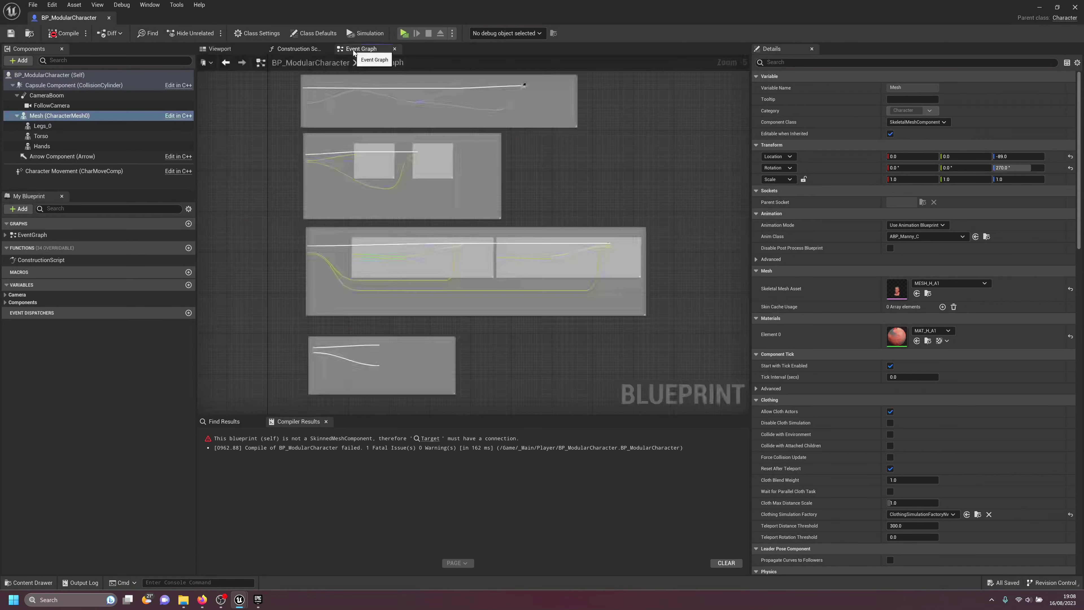
Step: Return to the Construction Script graph and rename the Legs_0 component as LegsMesh
{"action": "left_click", "coordinate": [304, 50]}
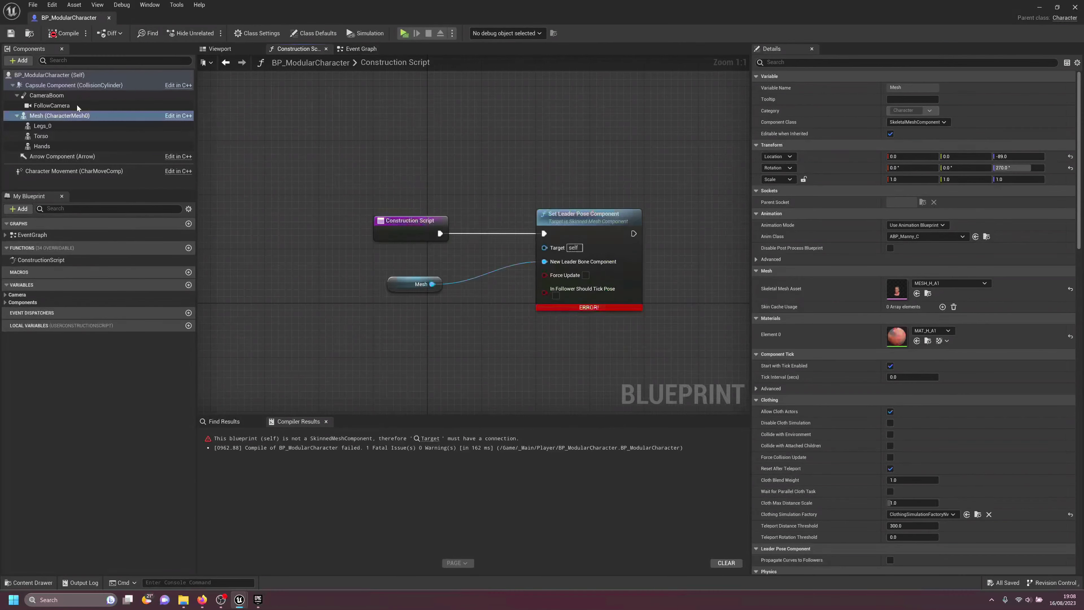
{"action": "double_click", "coordinate": [46, 126]}
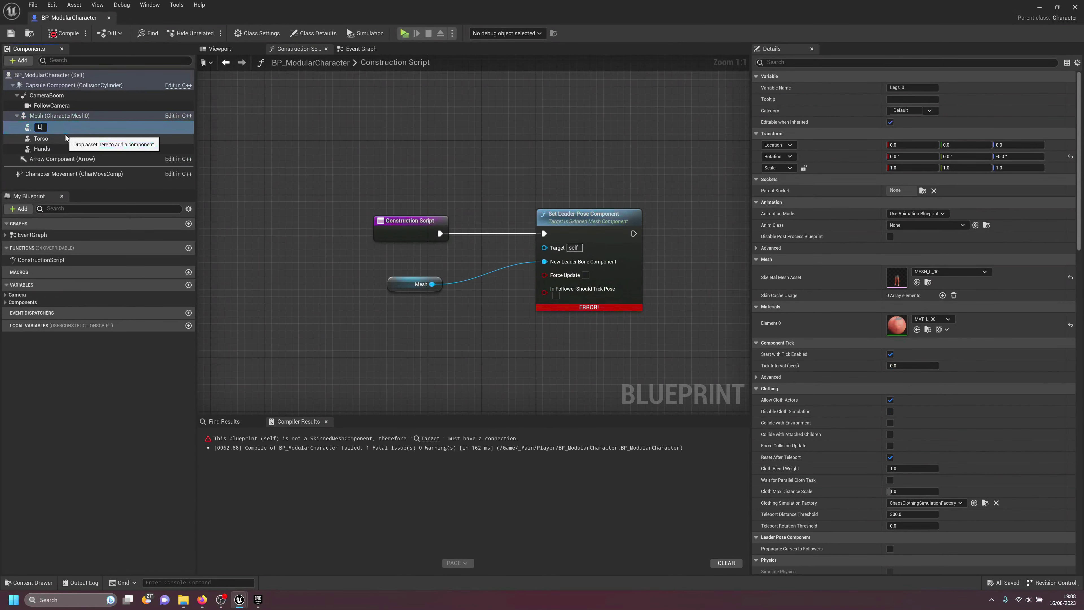
{"action": "type", "text": "LegsMesh"}
{"action": "key", "text": "Return"}
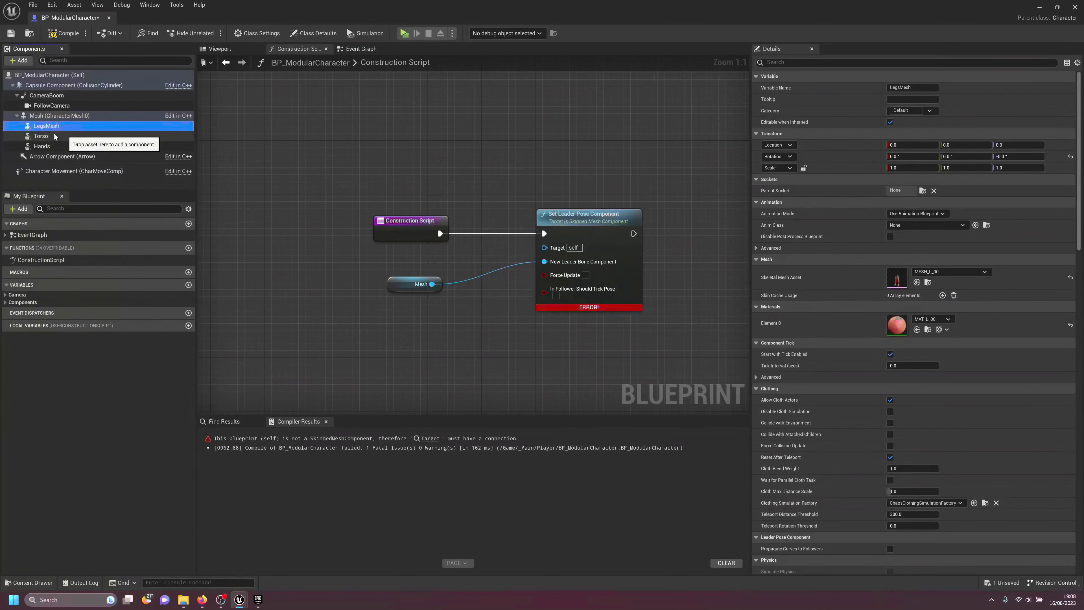
Step: Add LegsMesh, Torso and Hands references, connect them to the Target of Set Leader Pose Component, and compile the blueprint
{"action": "left_click_drag", "start_coordinate": [333, 253], "coordinate": [559, 247]}
{"action": "left_click_drag", "start_coordinate": [395, 284], "coordinate": [388, 332]}
{"action": "left_click_drag", "start_coordinate": [41, 136], "coordinate": [557, 247]}
{"action": "left_click_drag", "start_coordinate": [361, 282], "coordinate": [545, 247]}
{"action": "left_click", "coordinate": [42, 146]}
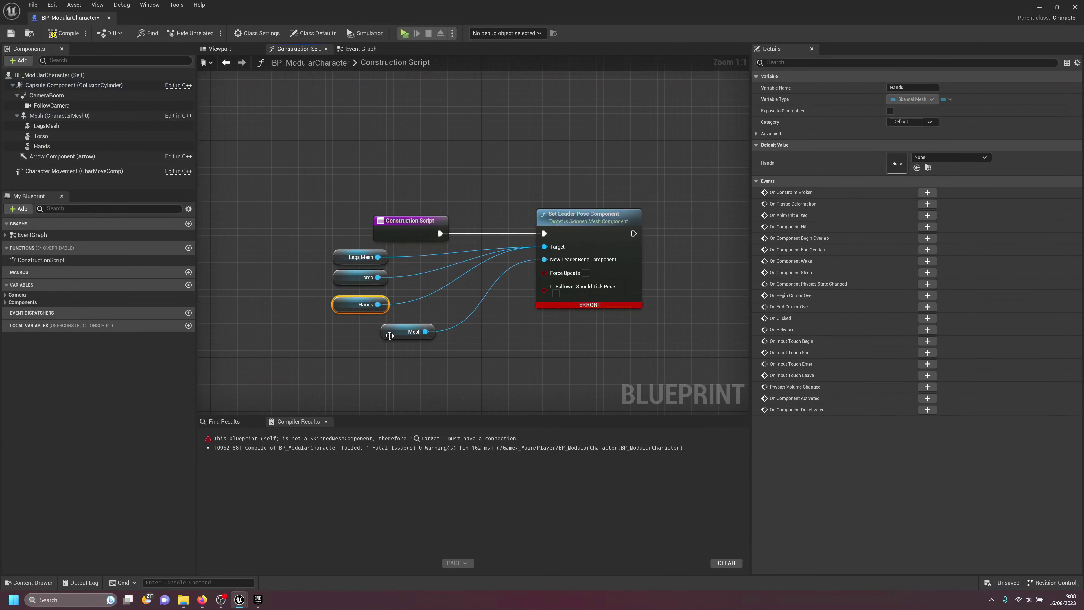
{"action": "left_click_drag", "start_coordinate": [390, 336], "coordinate": [403, 362]}
{"action": "left_click", "coordinate": [57, 33]}
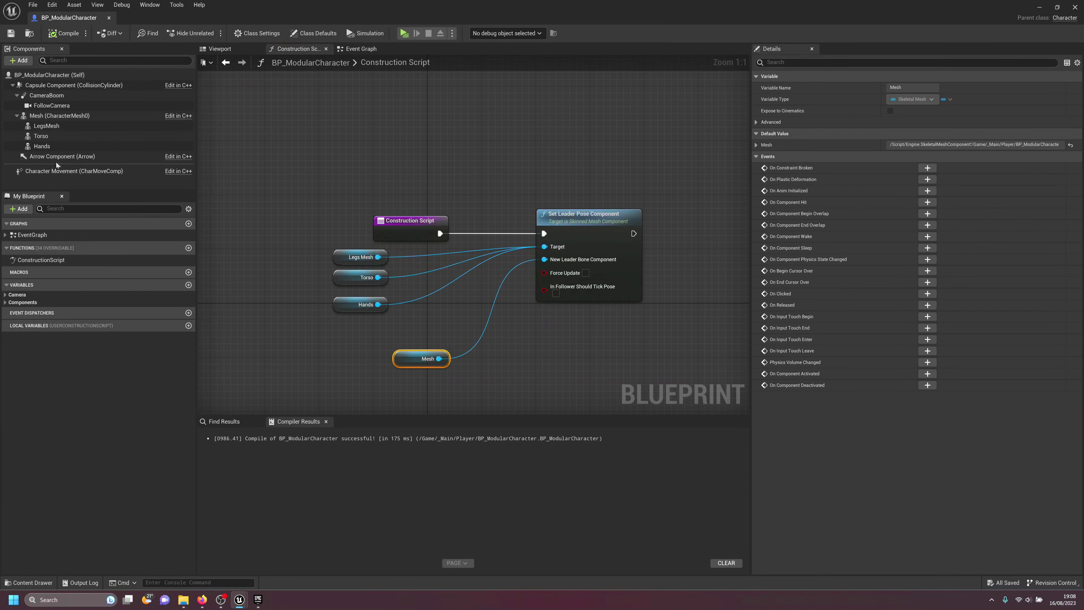
Step: Add the skeletal meshes MESH_A_01, MESH_A_02 and MESH_A_04 from the Models folder as components of BP_ModularCharacter
{"action": "left_click", "coordinate": [42, 146]}
{"action": "left_click", "coordinate": [927, 282]}
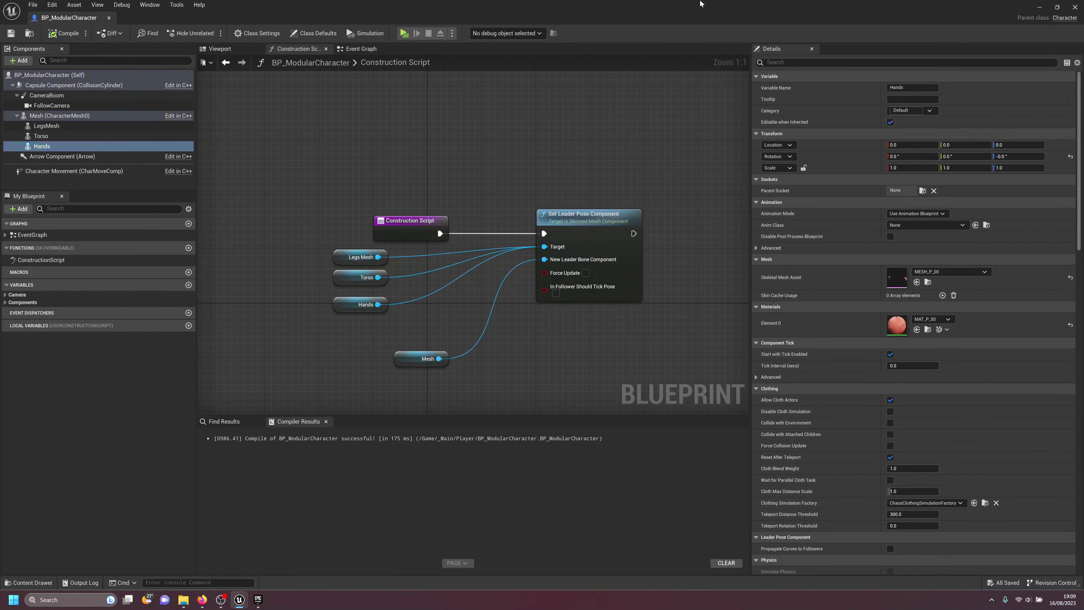
{"action": "left_click_drag", "start_coordinate": [966, 288], "coordinate": [541, 54]}
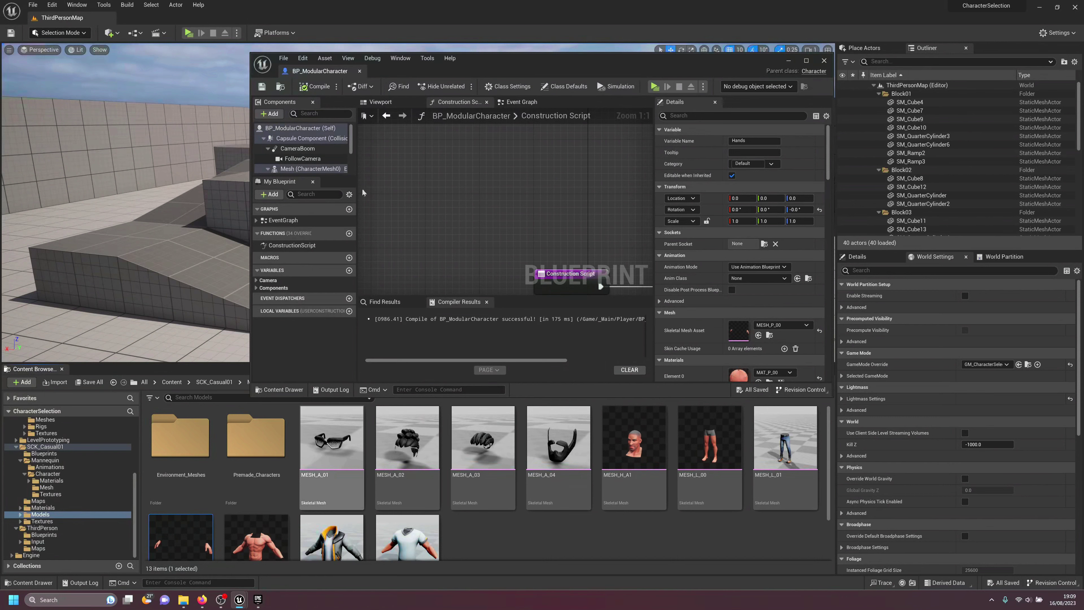
{"action": "mouse_move", "coordinate": [333, 445]}
{"action": "left_click_drag", "start_coordinate": [333, 445], "coordinate": [292, 142]}
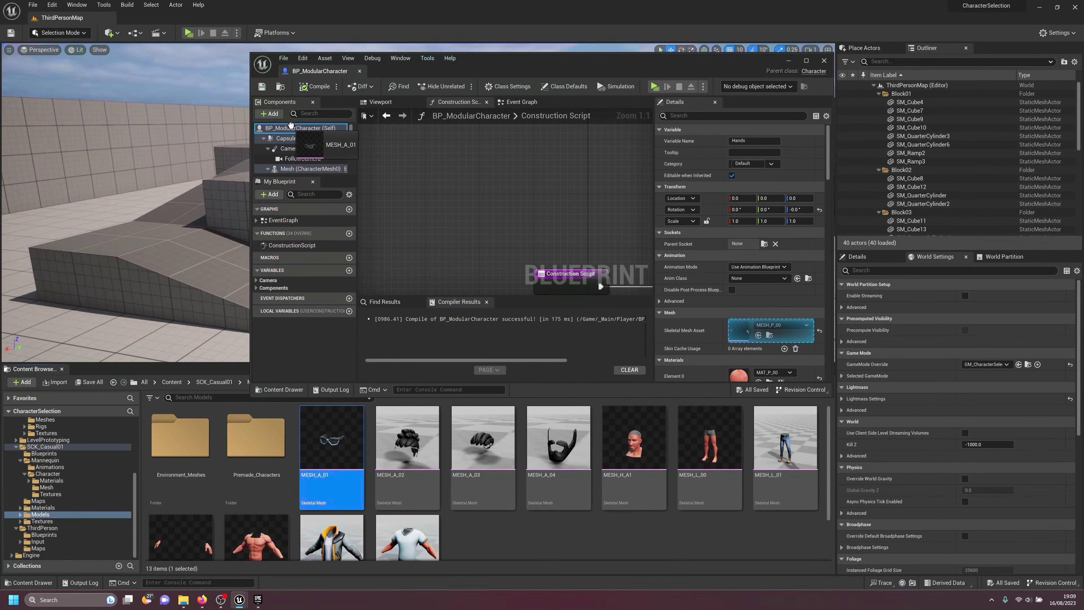
{"action": "left_click_drag", "start_coordinate": [408, 440], "coordinate": [308, 143]}
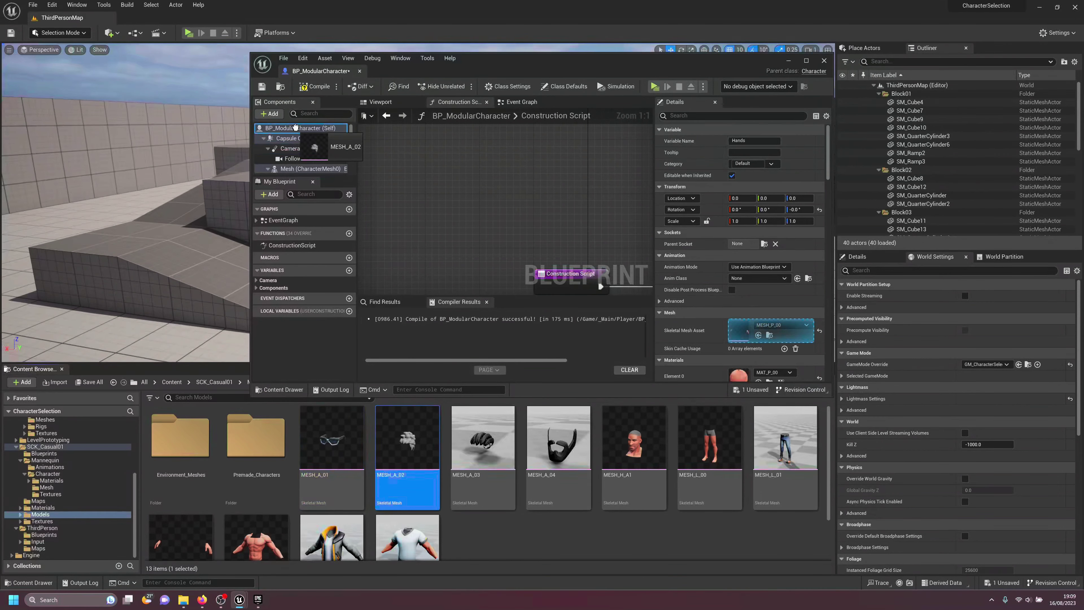
{"action": "left_click_drag", "start_coordinate": [559, 440], "coordinate": [306, 139]}
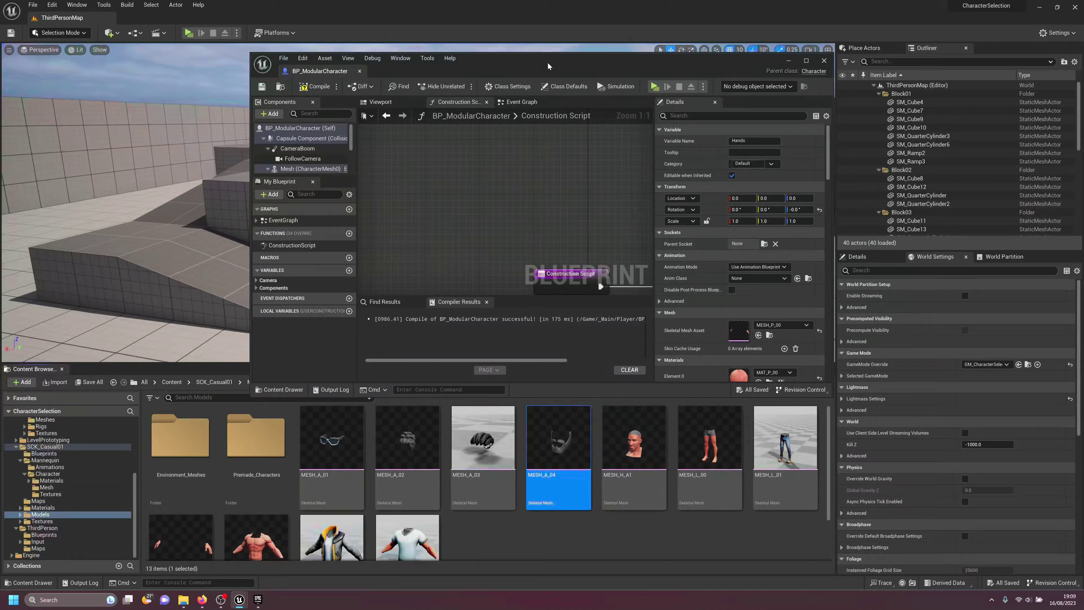
Step: Reparent the MESH_A_01, MESH_A_02 and MESH_A_04 components from Hands to the main Mesh, with the blueprint viewport open
{"action": "double_click", "coordinate": [548, 66]}
{"action": "left_click", "coordinate": [221, 50]}
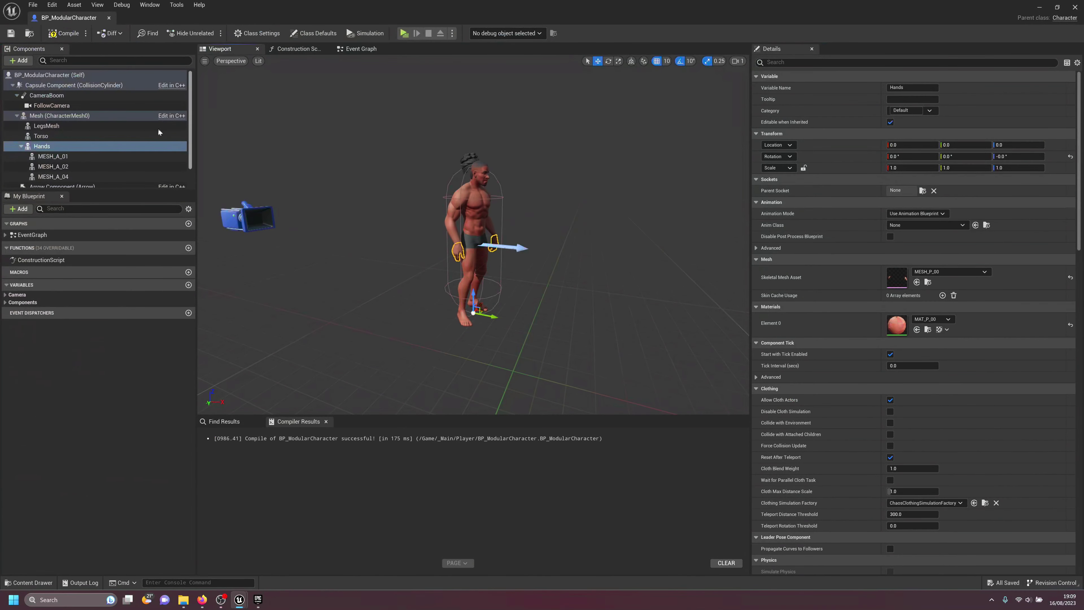
{"action": "scroll", "coordinate": [55, 153], "scroll_direction": "down", "scroll_amount": 1}
{"action": "left_click", "coordinate": [53, 137]}
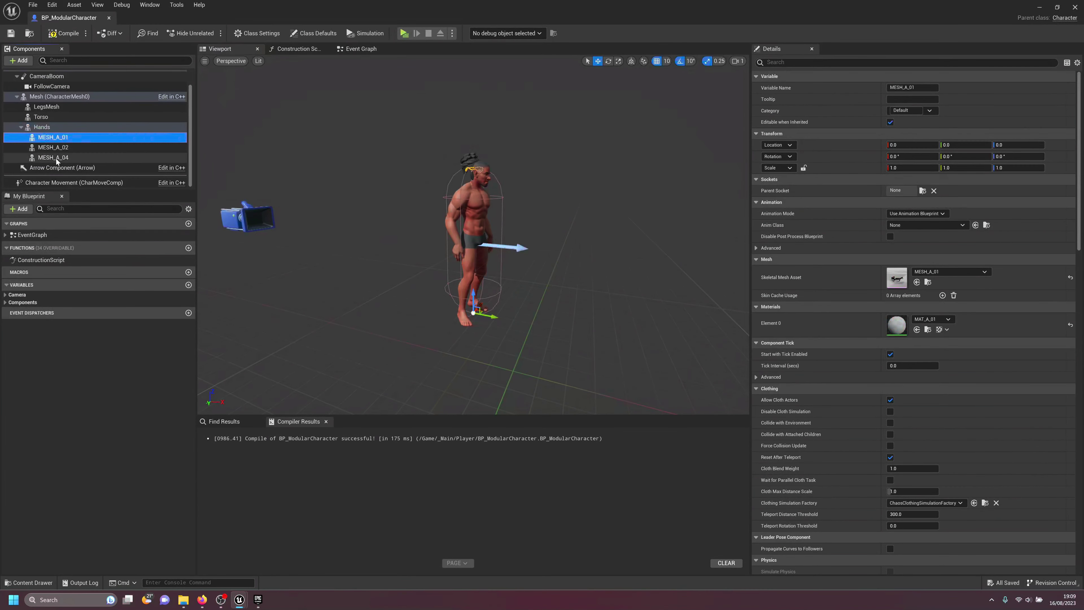
{"action": "left_click", "coordinate": [53, 157], "text": "shift"}
{"action": "left_click_drag", "start_coordinate": [53, 158], "coordinate": [47, 107]}
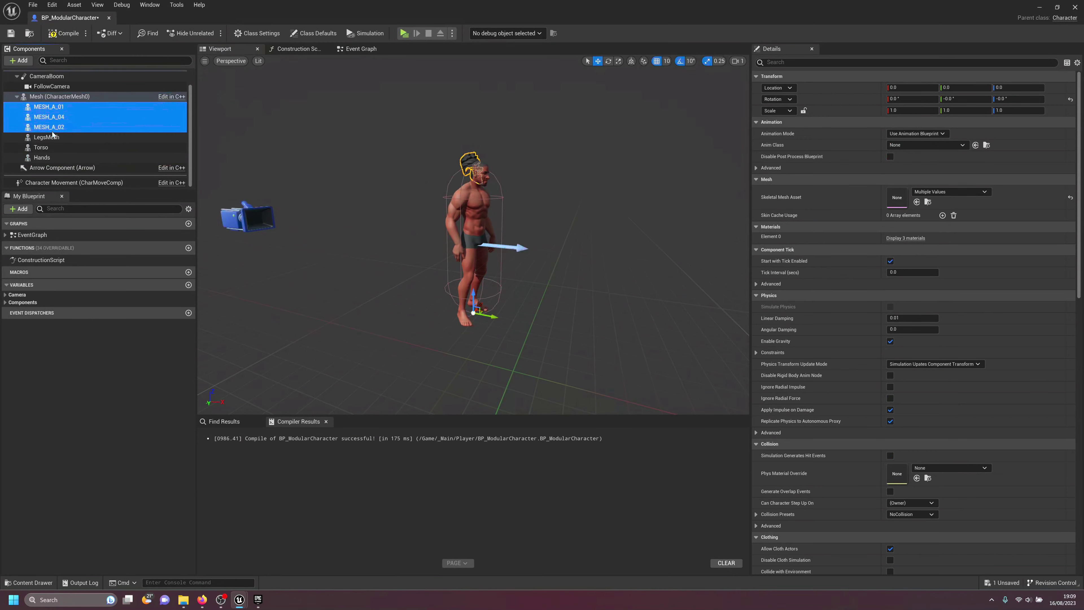
Step: Rename the MESH_A_01 component as Glasses and the MESH_A_04 component as FacialHair
{"action": "left_click", "coordinate": [46, 138]}
{"action": "left_click", "coordinate": [52, 108]}
{"action": "left_click", "coordinate": [52, 108]}
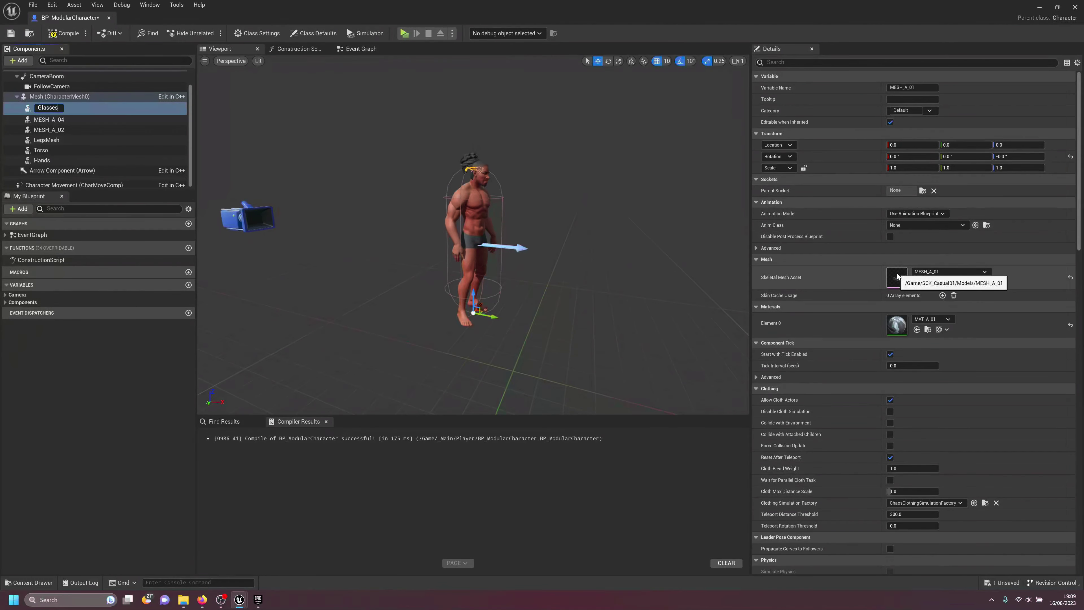
{"action": "key", "text": "Return"}
{"action": "left_click", "coordinate": [92, 117]}
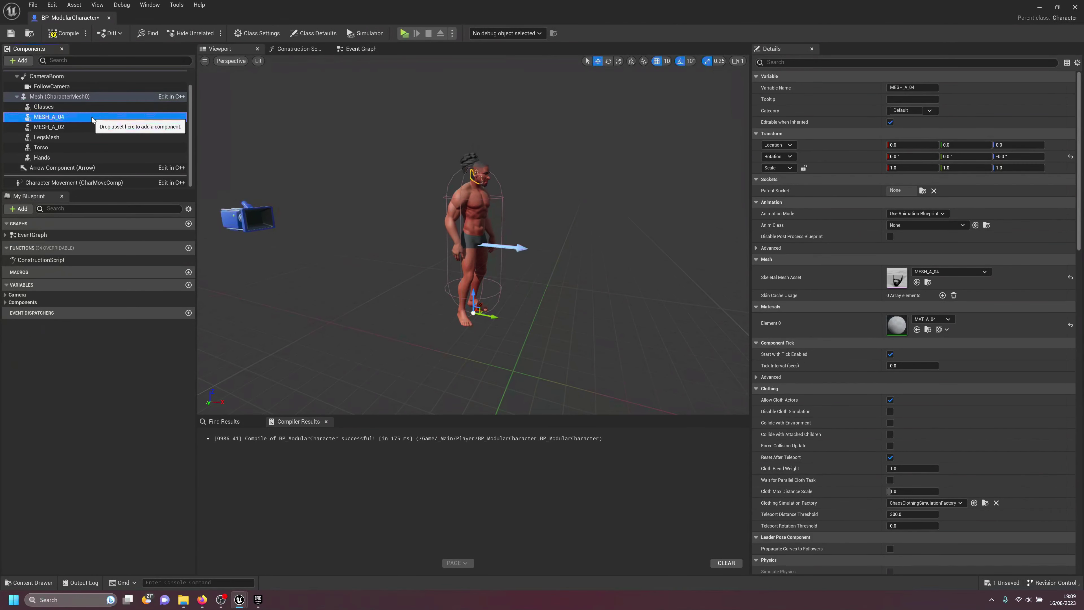
{"action": "left_click", "coordinate": [92, 117]}
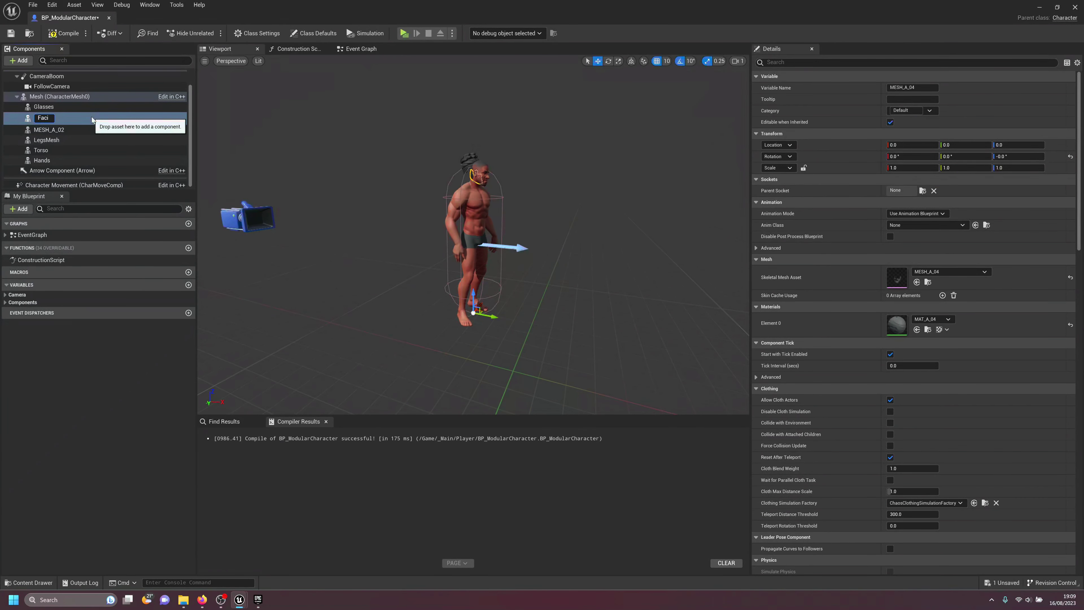
{"action": "type", "text": "FacialHair"}
{"action": "key", "text": "Return"}
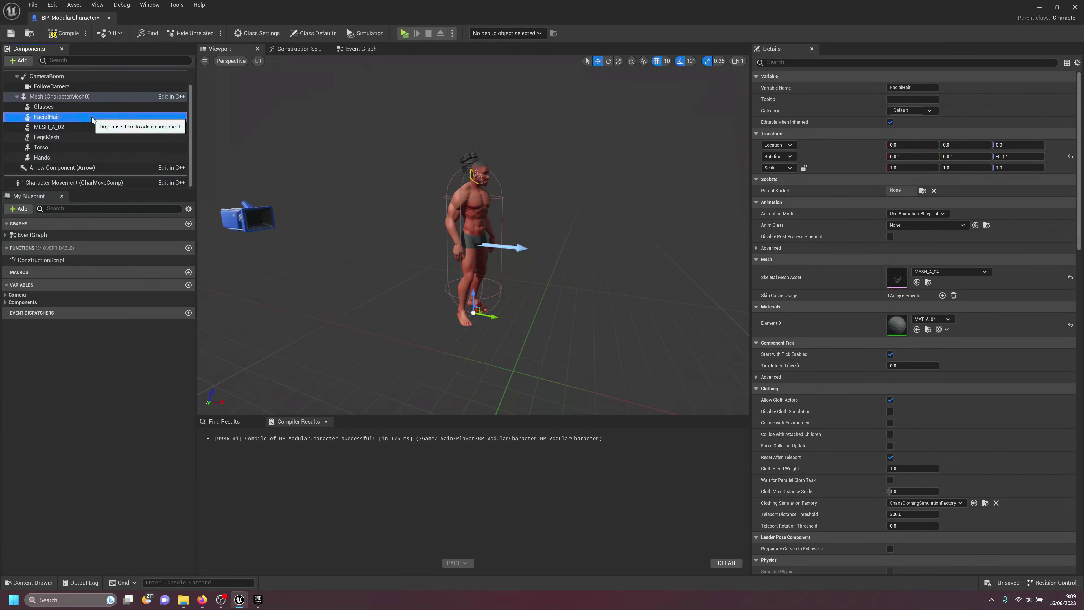
Step: Rename the MESH_A_02 component as Hair
{"action": "left_click", "coordinate": [49, 127]}
{"action": "key", "text": "F2"}
{"action": "type", "text": "Hair"}
{"action": "key", "text": "Return"}
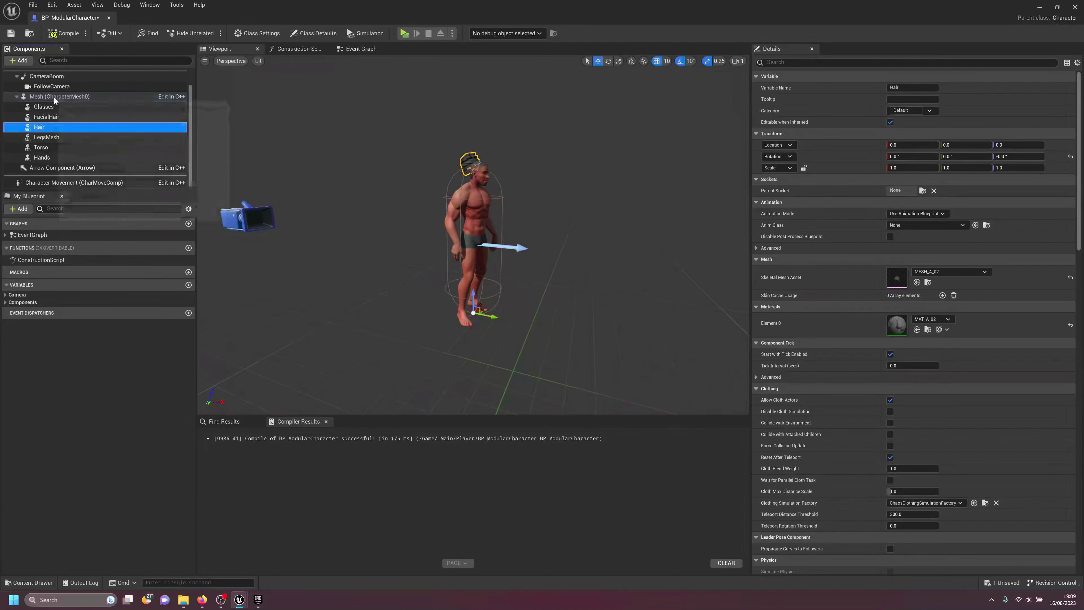
Step: Clear the Skeletal Mesh Asset of the Glasses, FacialHair and Hair components together, and compile and save the blueprint
{"action": "left_click", "coordinate": [44, 106], "text": "shift"}
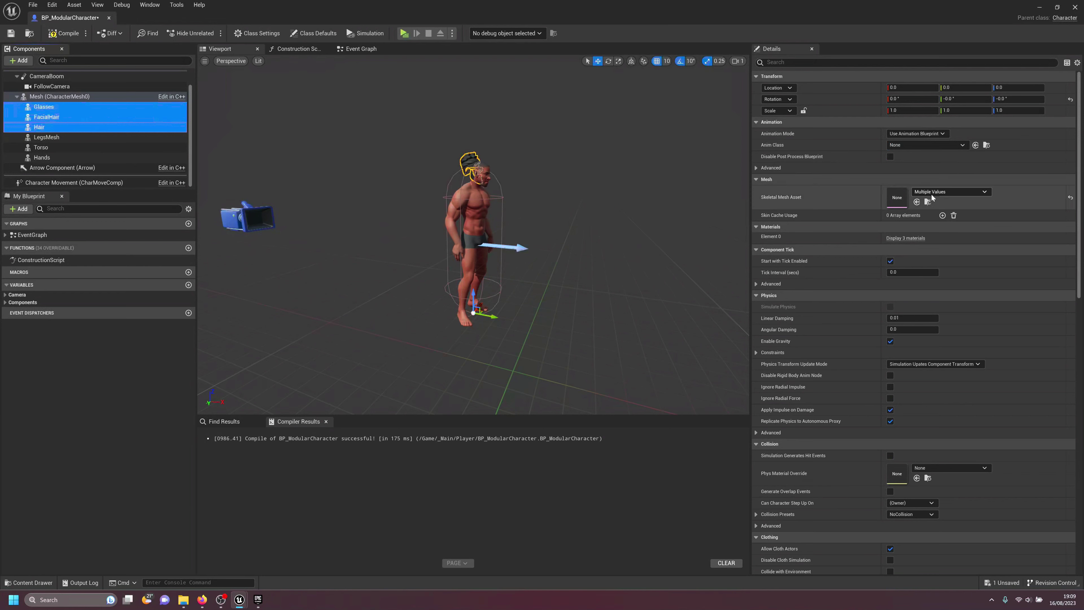
{"action": "left_click", "coordinate": [938, 192]}
{"action": "left_click", "coordinate": [946, 230]}
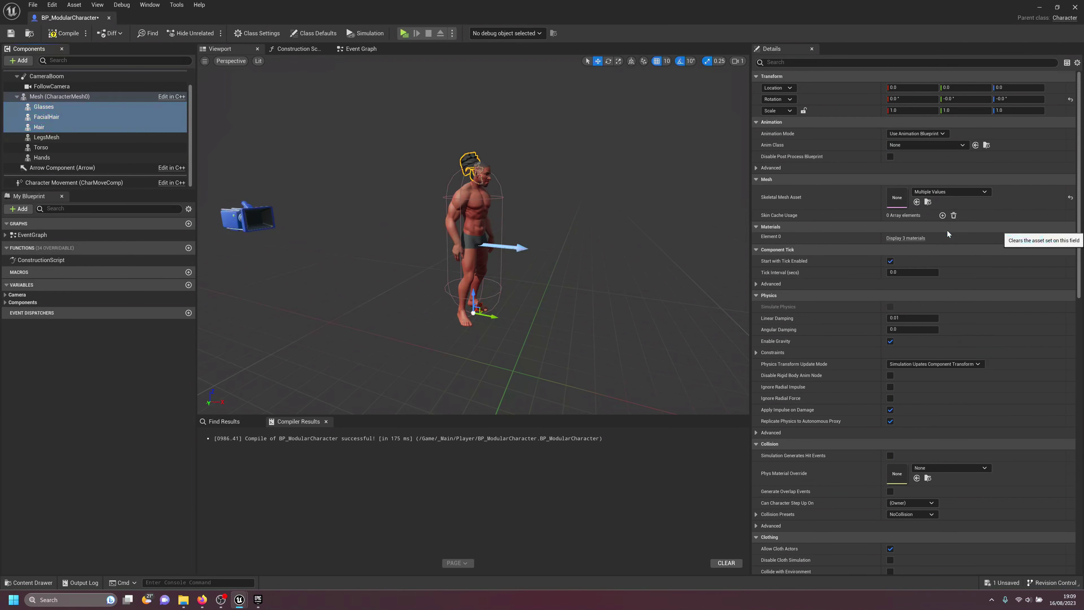
{"action": "left_click", "coordinate": [78, 118]}
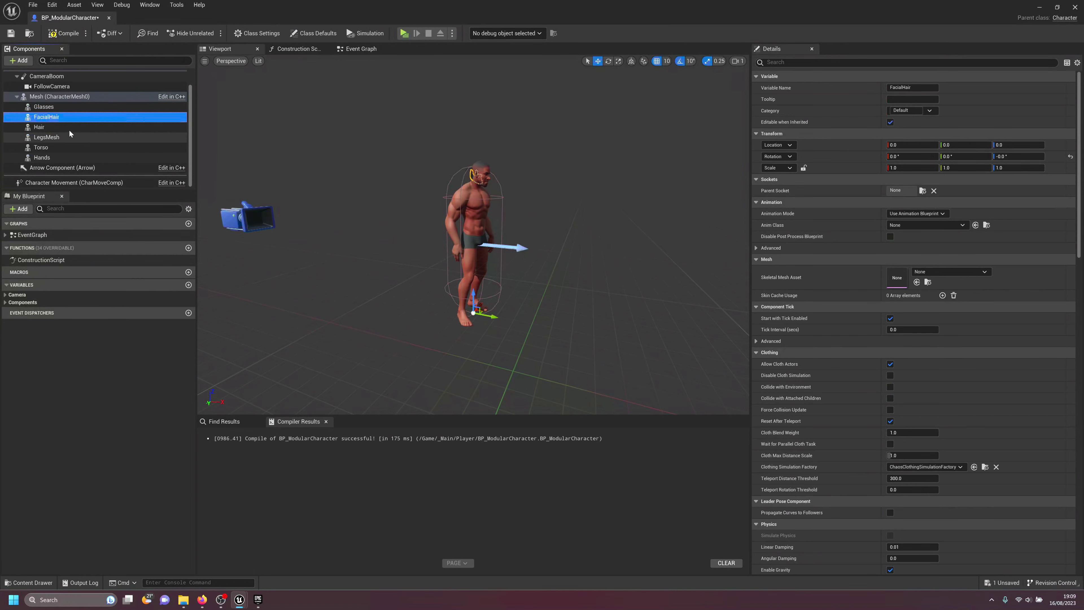
{"action": "left_click", "coordinate": [59, 127]}
{"action": "left_click", "coordinate": [64, 33]}
{"action": "key", "text": "ctrl+s"}
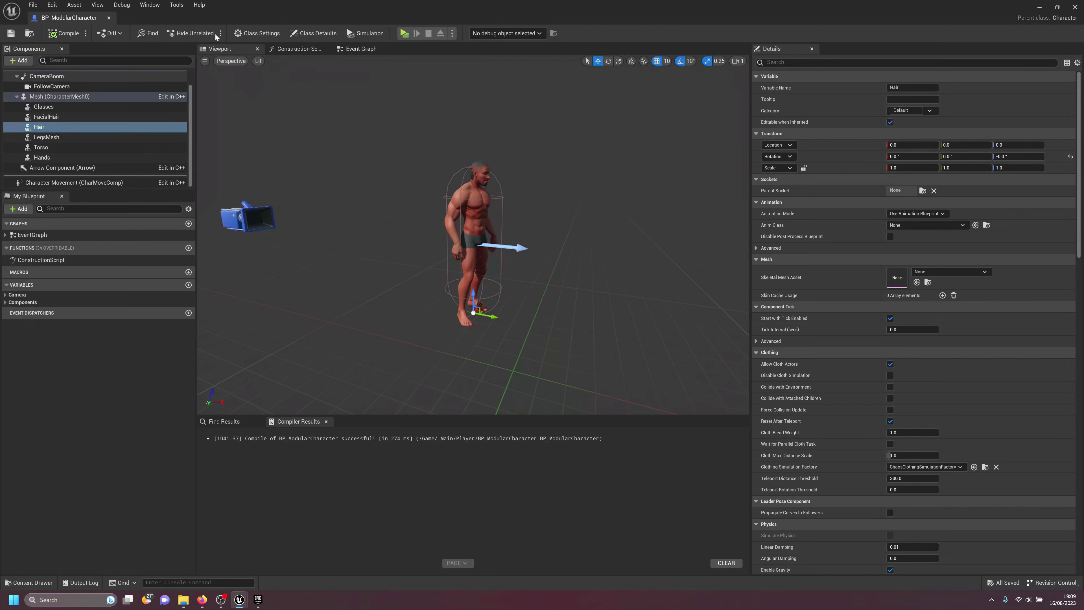
Step: Add Glasses, FacialHair and Hair references to the Construction Script, connected to the Target of Set Leader Pose Component, and tidy the nodes
{"action": "left_click", "coordinate": [360, 49]}
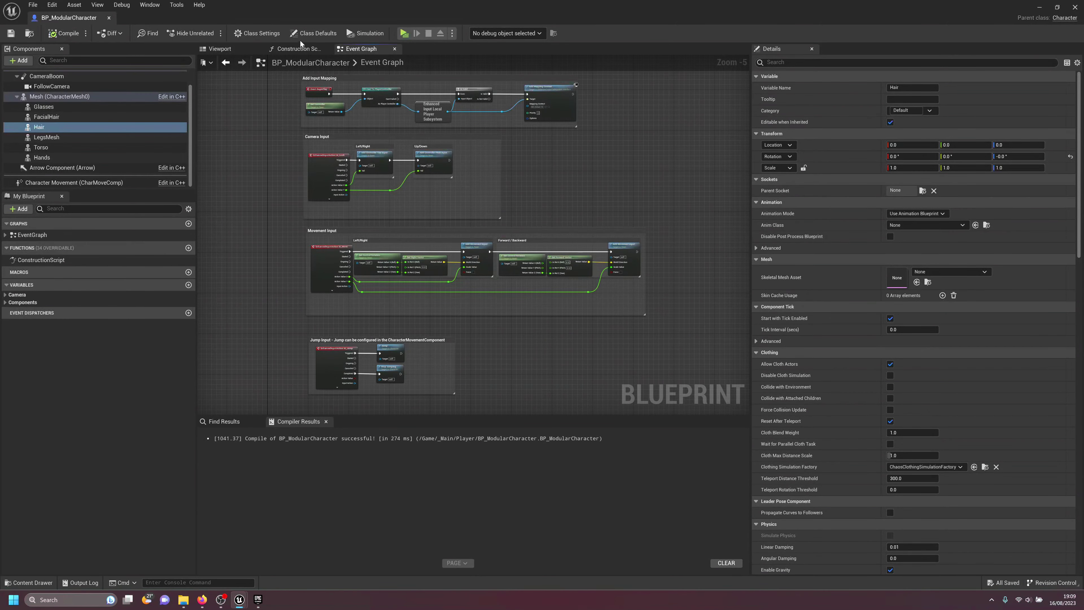
{"action": "left_click", "coordinate": [301, 48]}
{"action": "left_click", "coordinate": [43, 107]}
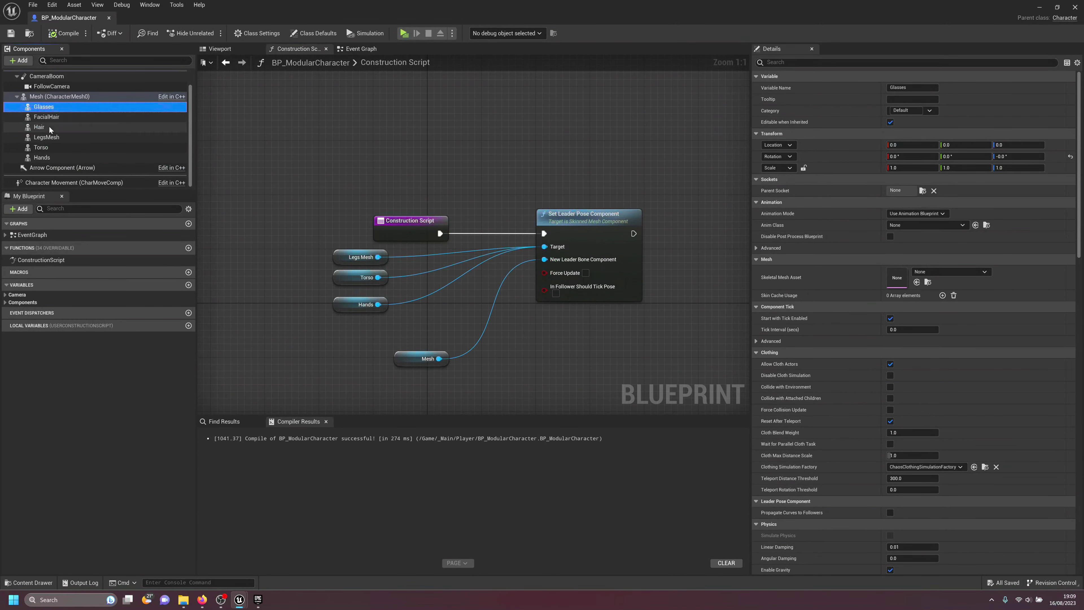
{"action": "left_click", "coordinate": [40, 125], "text": "shift"}
{"action": "left_click_drag", "start_coordinate": [39, 124], "coordinate": [545, 247]}
{"action": "left_click_drag", "start_coordinate": [427, 358], "coordinate": [427, 385]}
{"action": "left_click_drag", "start_coordinate": [351, 269], "coordinate": [341, 303]}
Step: Compile the BP_ModularCharacter blueprint and playtest the character's movement in the level
{"action": "left_click", "coordinate": [65, 33]}
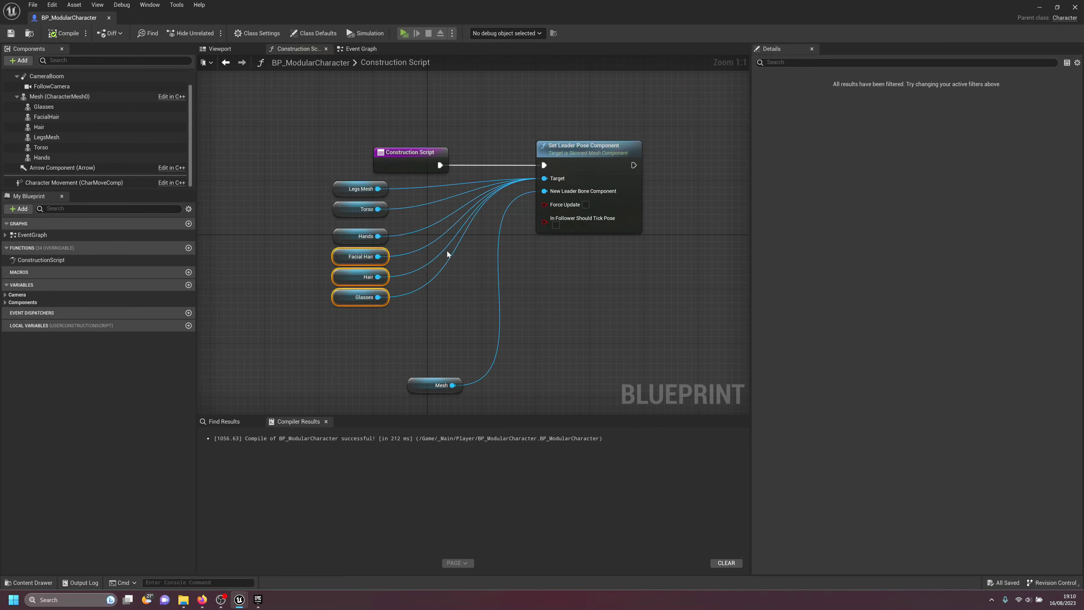
{"action": "left_click", "coordinate": [702, 201]}
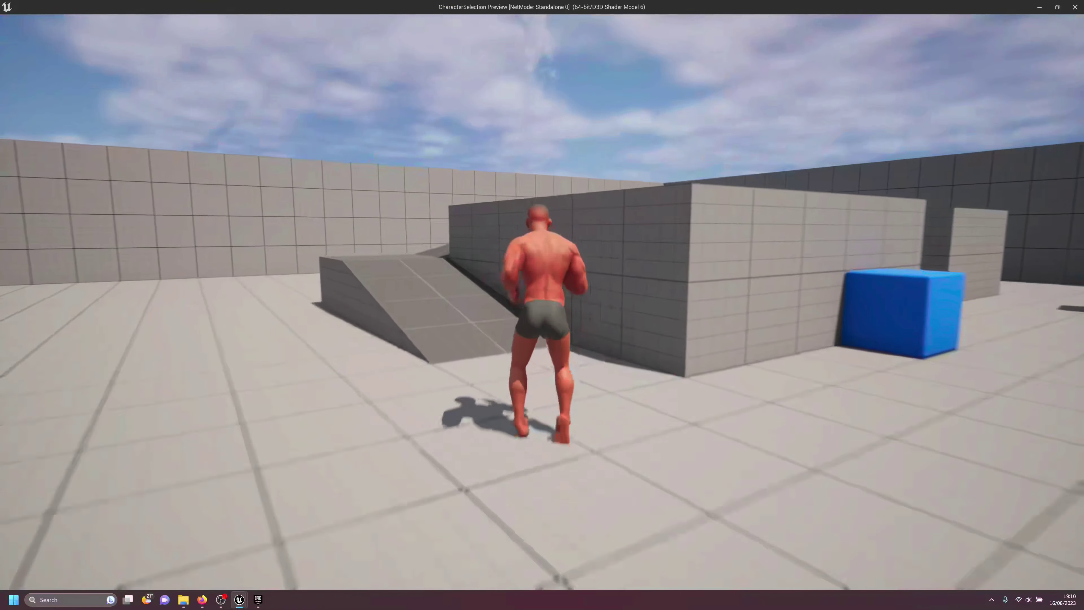
{"action": "key", "text": "w"}
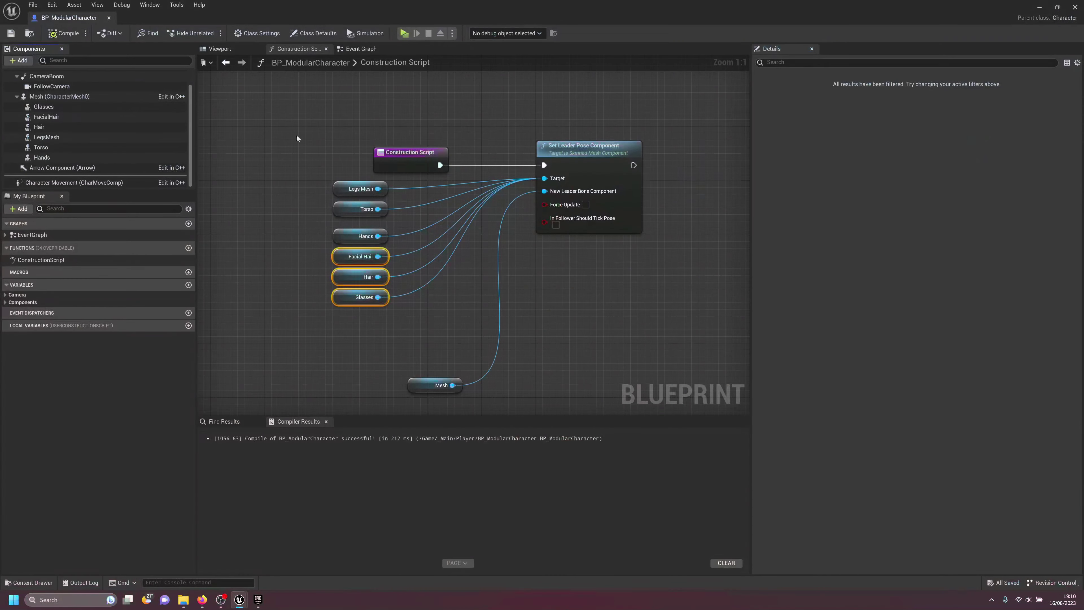
Step: Open the AnimGraph of the ABP_Manny animation blueprint assigned to the character's Mesh
{"action": "left_click", "coordinate": [60, 97]}
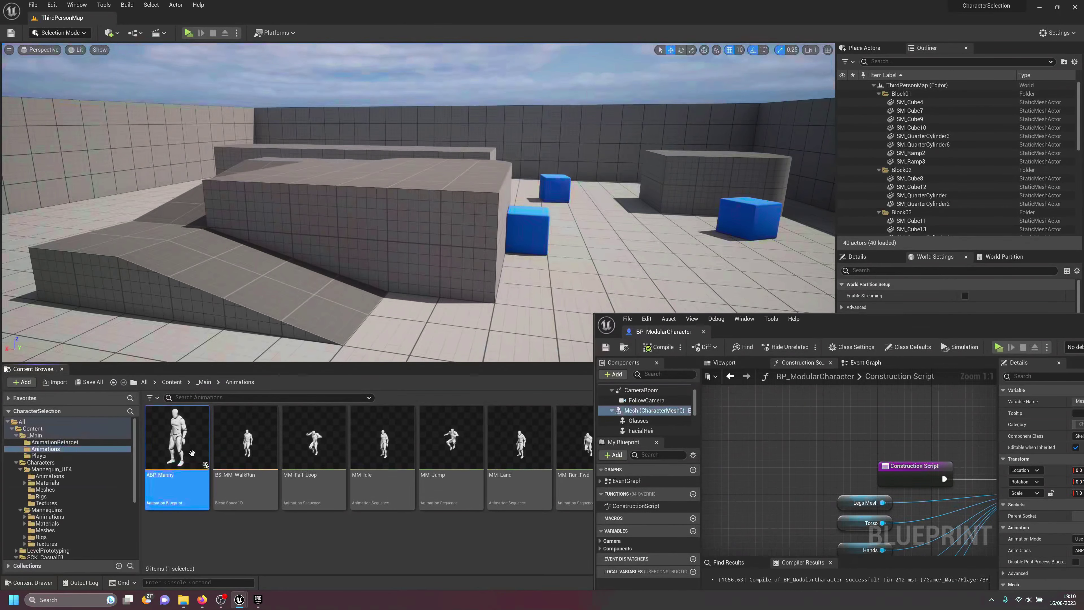
{"action": "double_click", "coordinate": [163, 494]}
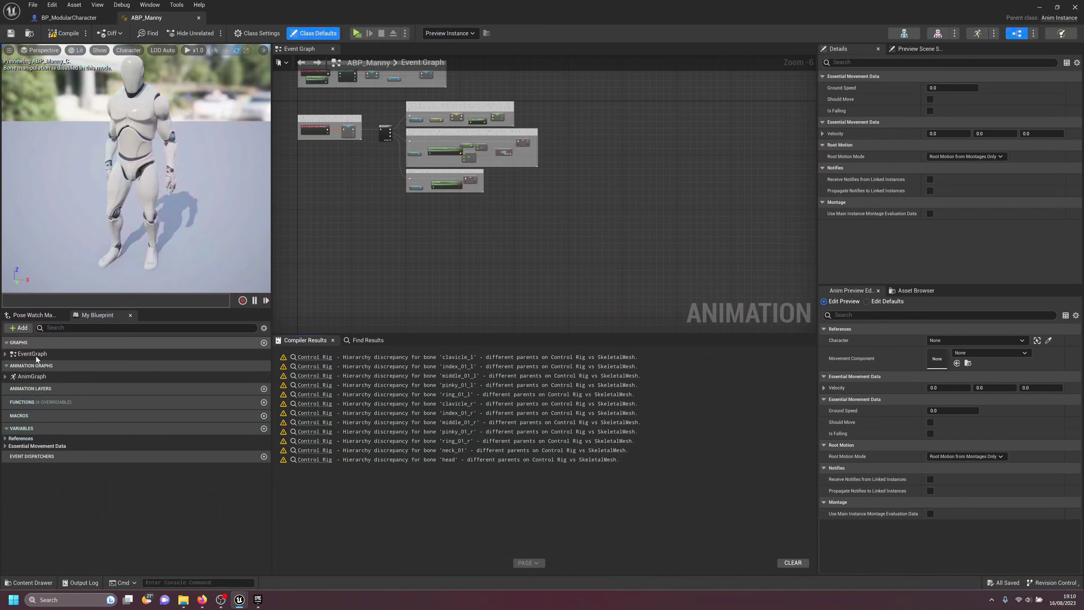
{"action": "double_click", "coordinate": [32, 377]}
Step: Connect Slot 'DefaultSlot' directly to Output Pose to bypass the Control Rig, and compile, save and playtest the change
{"action": "right_click_drag", "start_coordinate": [578, 258], "coordinate": [458, 219]}
{"action": "left_click_drag", "start_coordinate": [473, 179], "coordinate": [465, 233]}
{"action": "left_click_drag", "start_coordinate": [410, 193], "coordinate": [613, 192]}
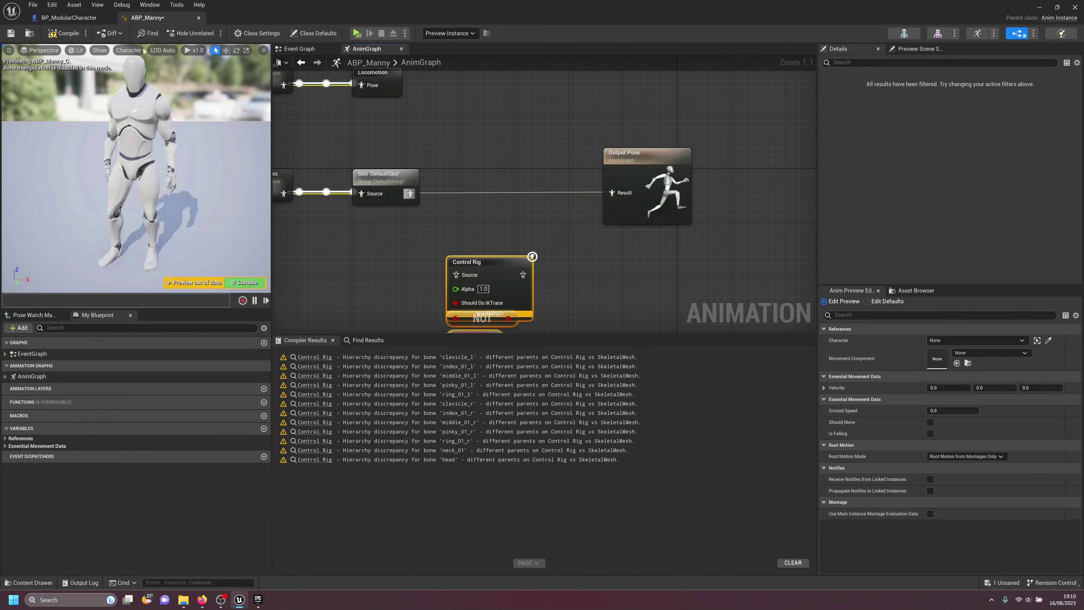
{"action": "left_click", "coordinate": [61, 36]}
{"action": "left_click", "coordinate": [10, 33]}
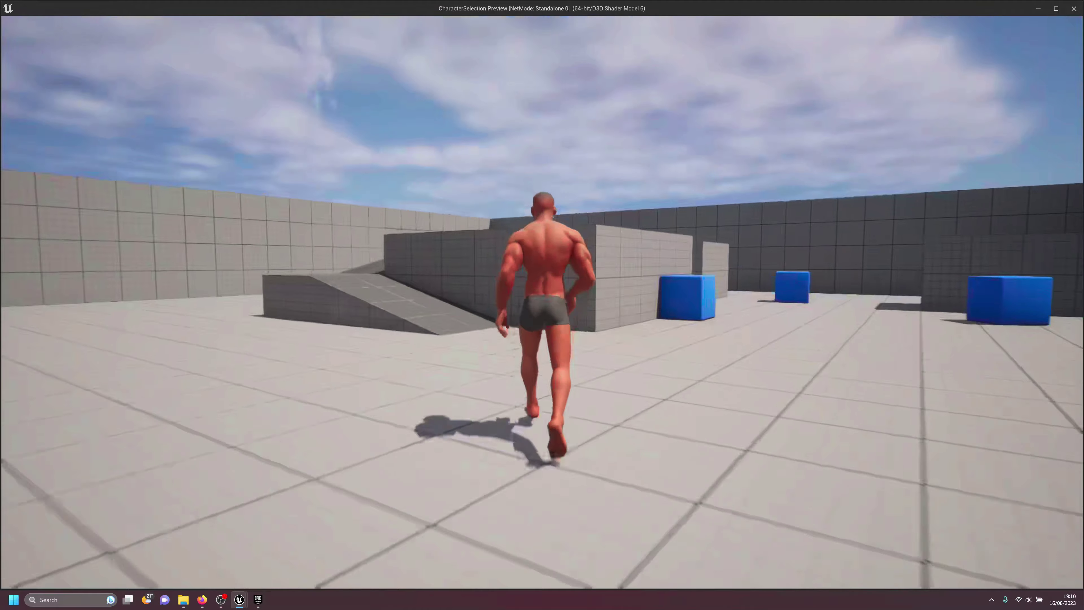
{"action": "key", "text": "a"}
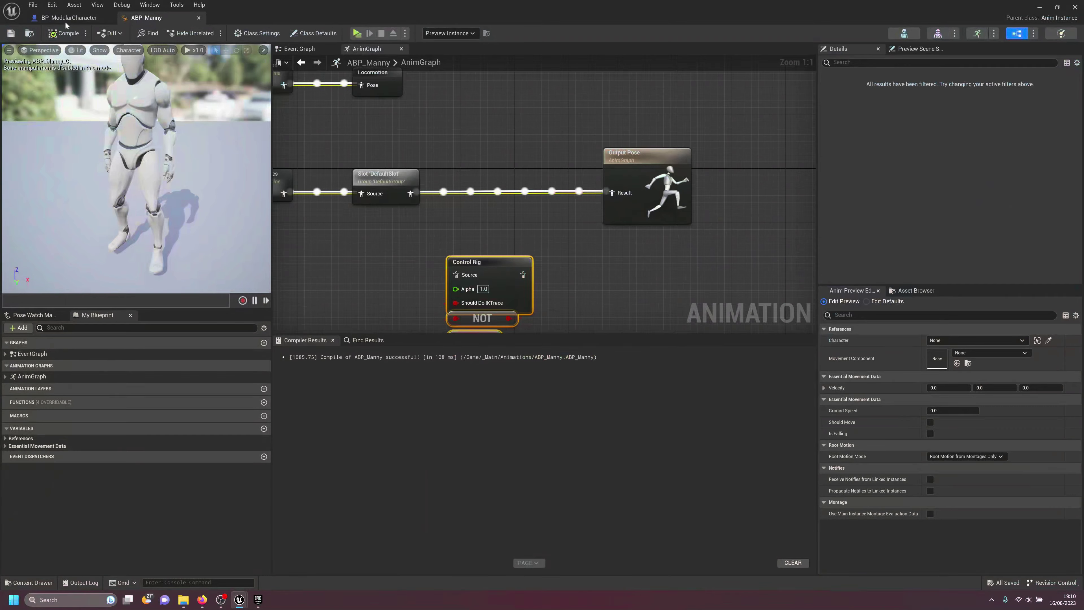
Step: Lower the main Mesh slightly in the BP_ModularCharacter viewport and save the blueprint for another playtest
{"action": "left_click", "coordinate": [69, 18]}
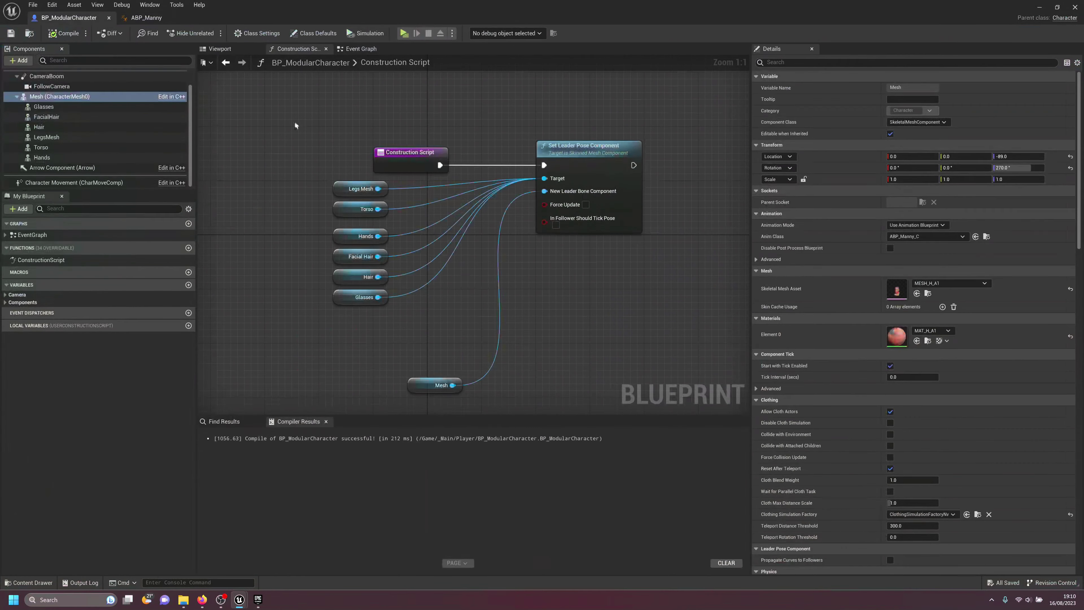
{"action": "left_click", "coordinate": [111, 104]}
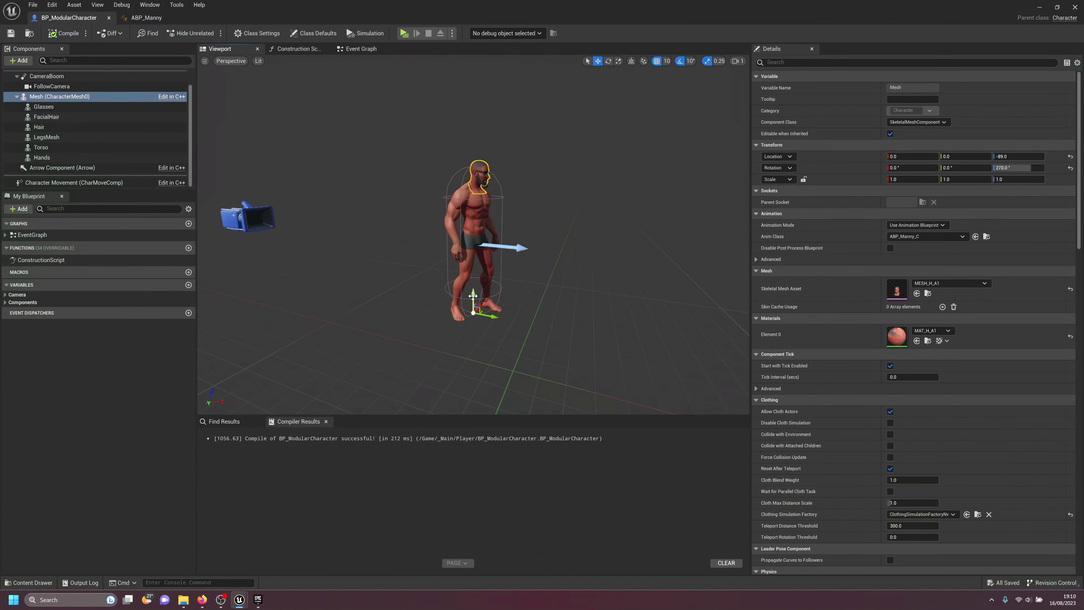
{"action": "left_click_drag", "start_coordinate": [476, 299], "coordinate": [477, 303]}
{"action": "key", "text": "ctrl+s"}
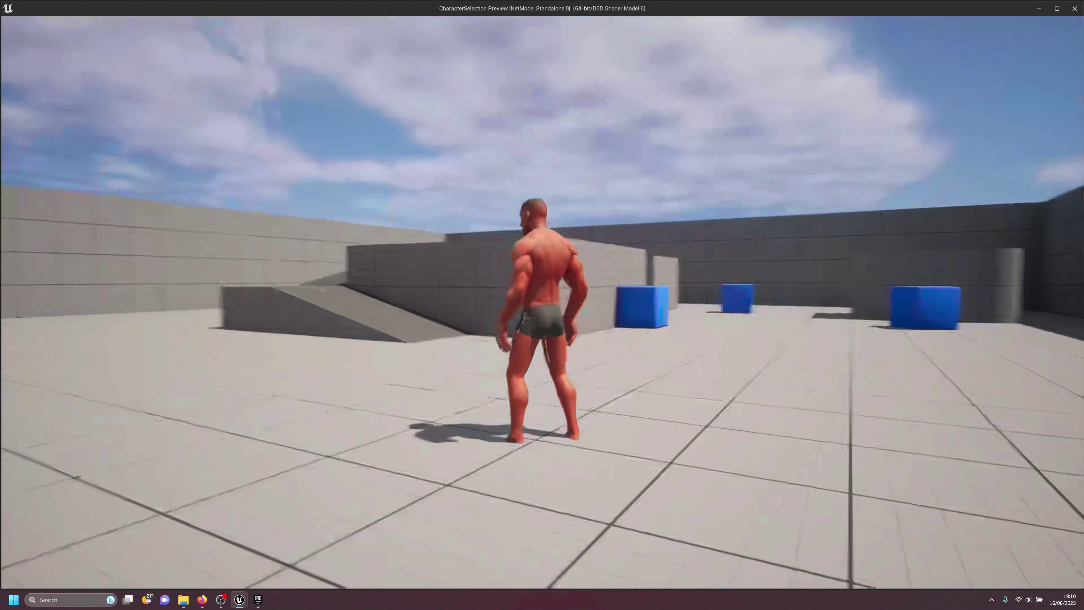
Step: Playtest the lowered character by running and jumping across the level and up the ramp onto the raised platform, and end the preview
{"action": "key", "text": "w"}
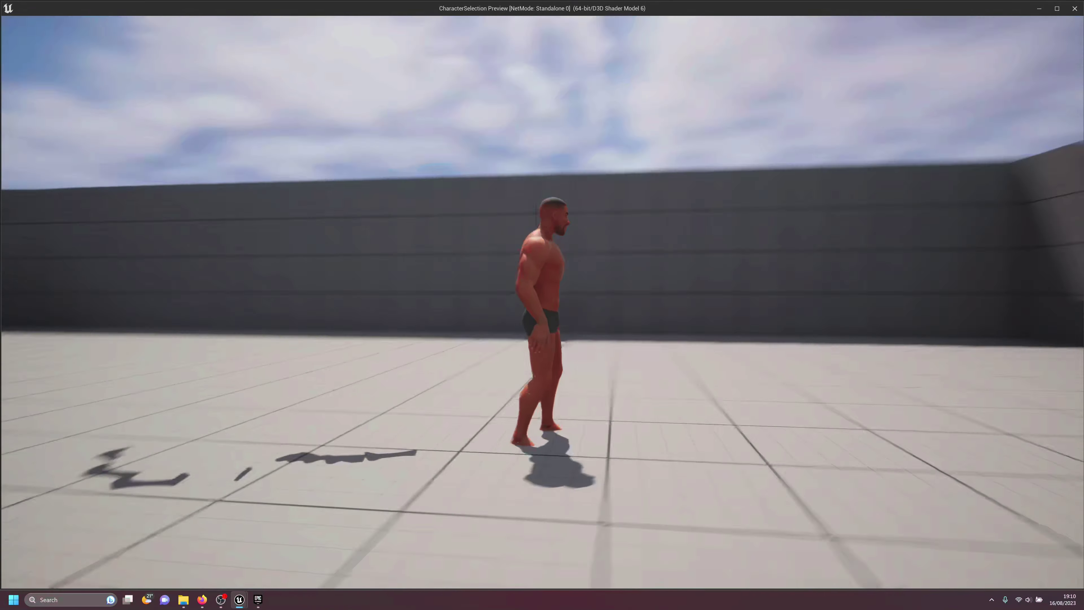
{"action": "key", "text": "space"}
{"action": "key", "text": "w"}
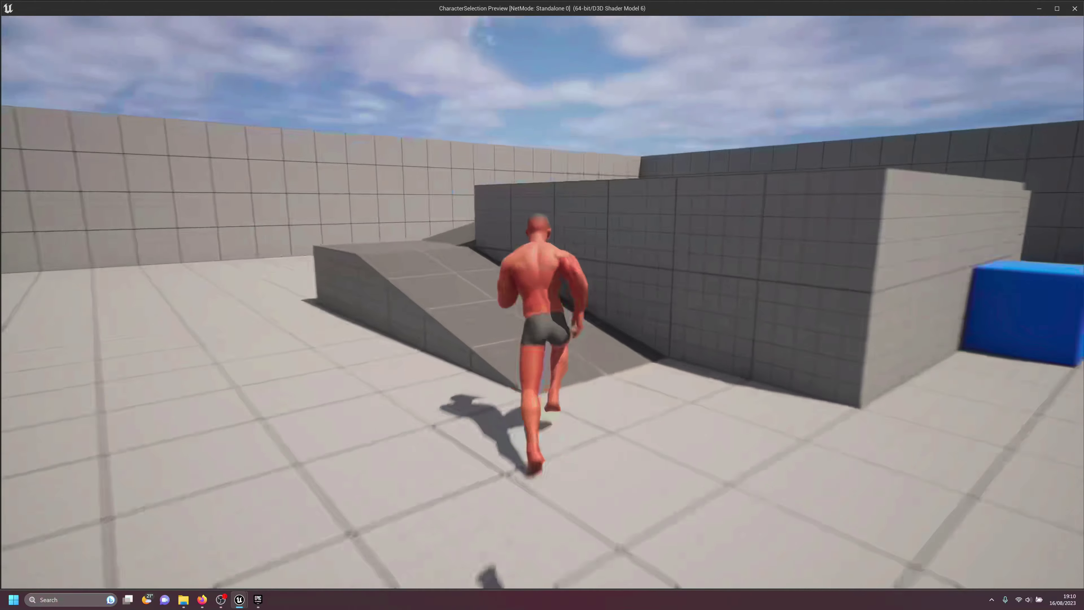
{"action": "key", "text": "w"}
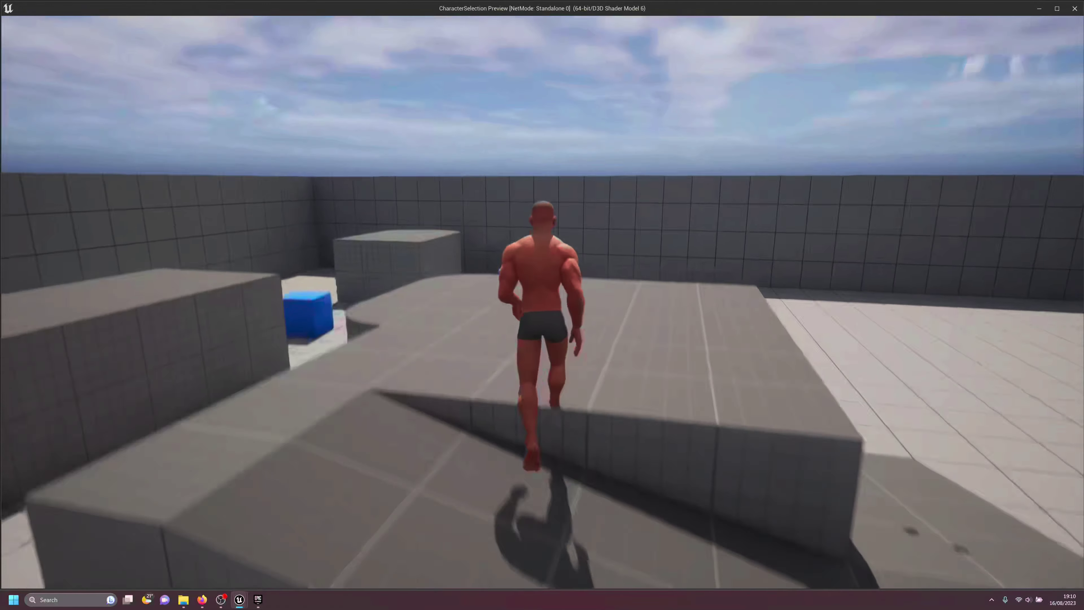
{"action": "key", "text": "w"}
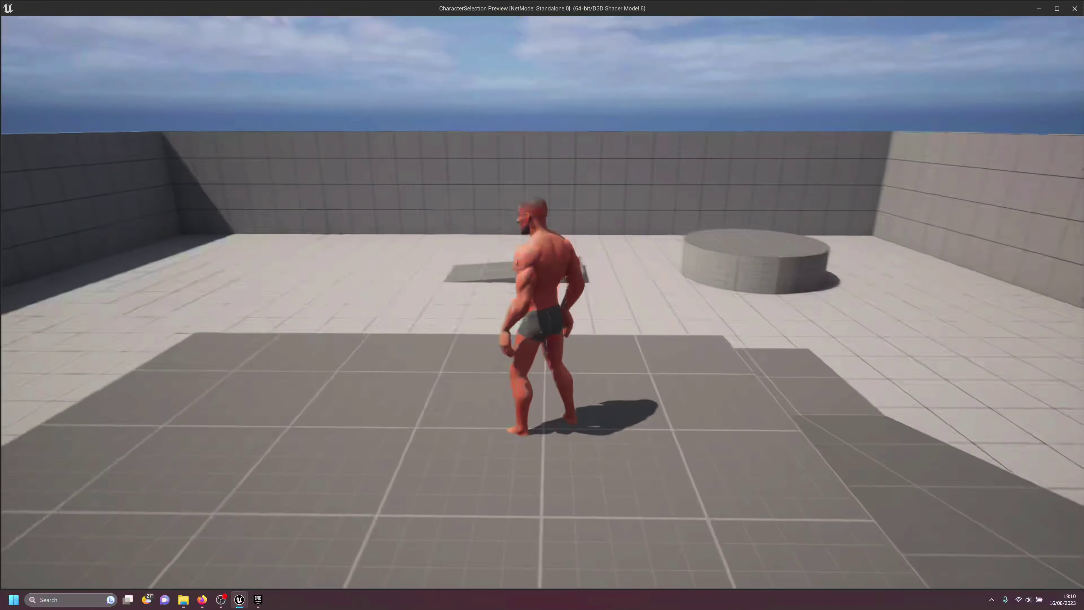
{"action": "key", "text": "w"}
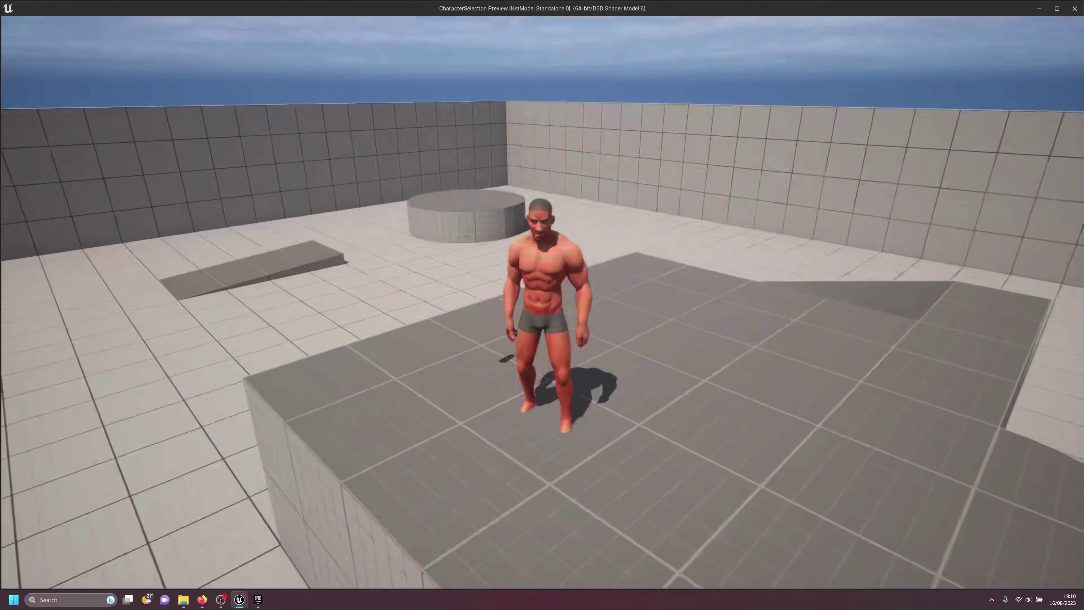
{"action": "key", "text": "Escape"}
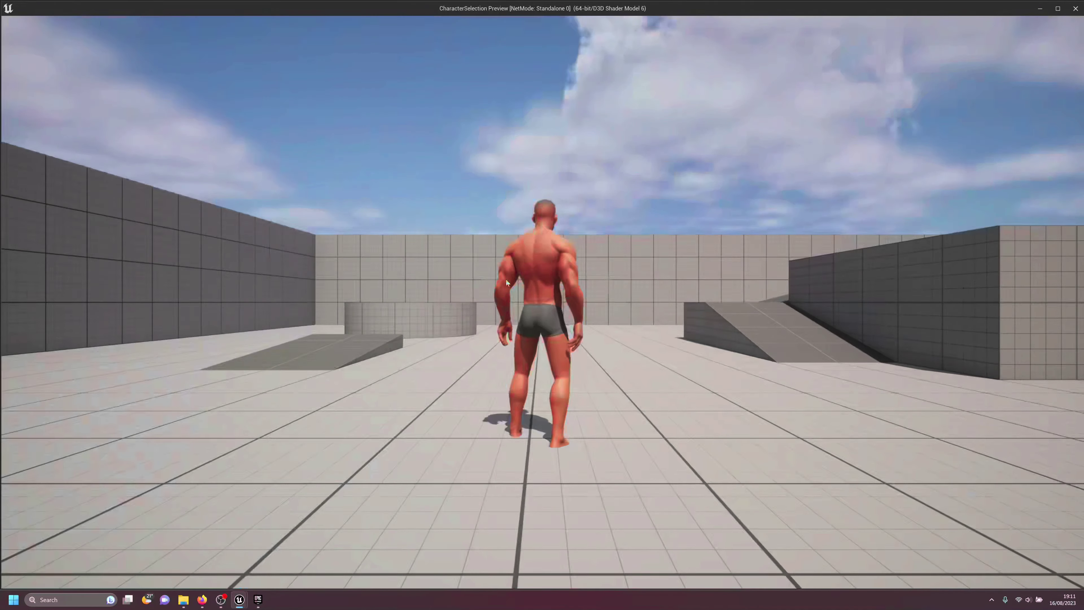
{"action": "key", "text": "Escape"}
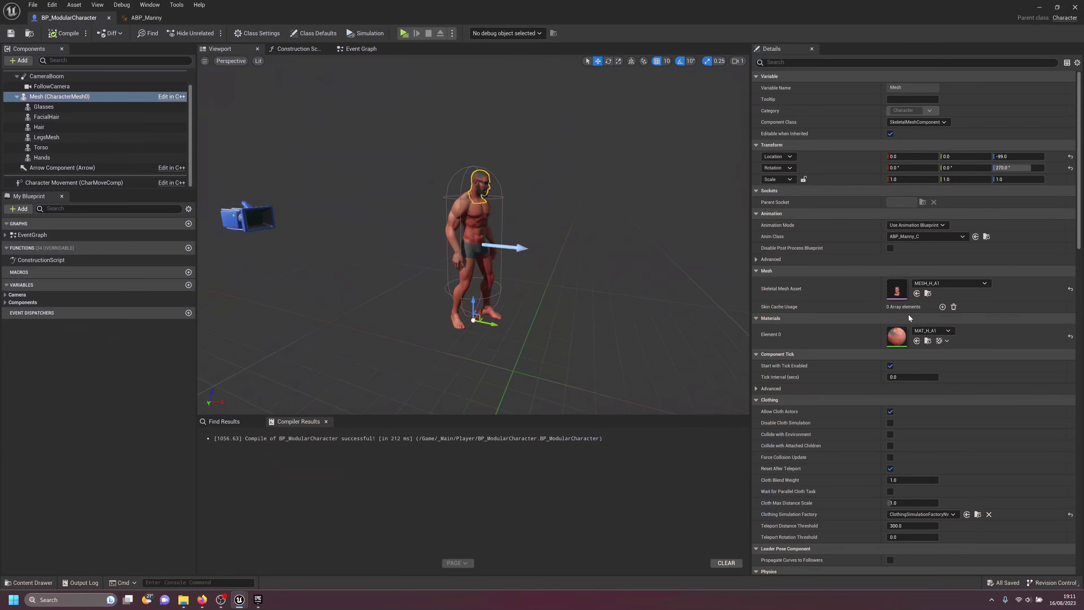